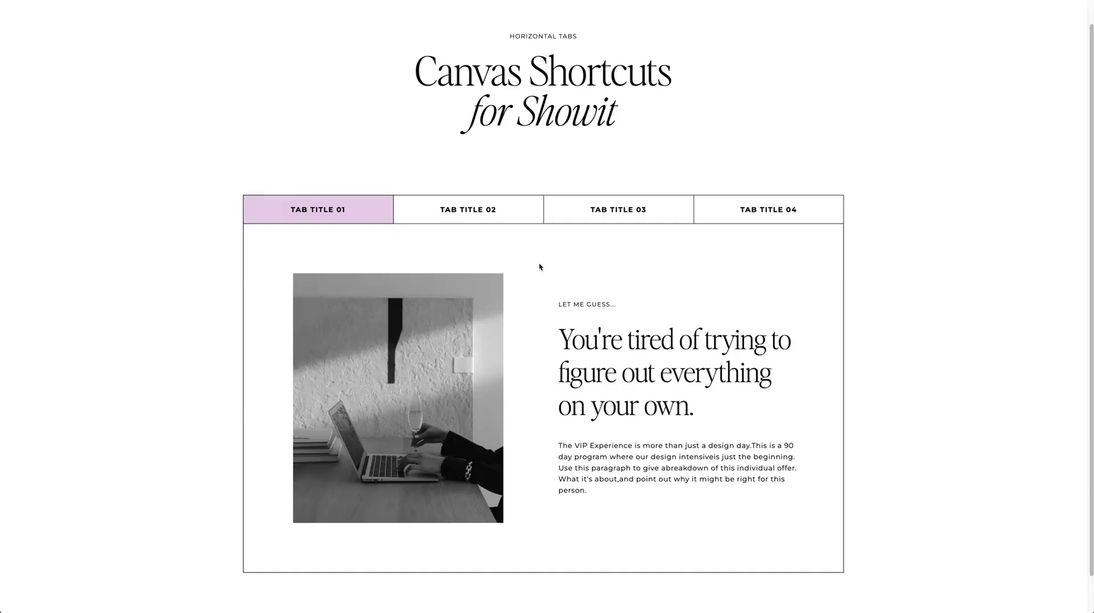
- Try out the four tab titles on the published Horizontal Tabs page to see how the content switches
click(489, 206)
click(607, 206)
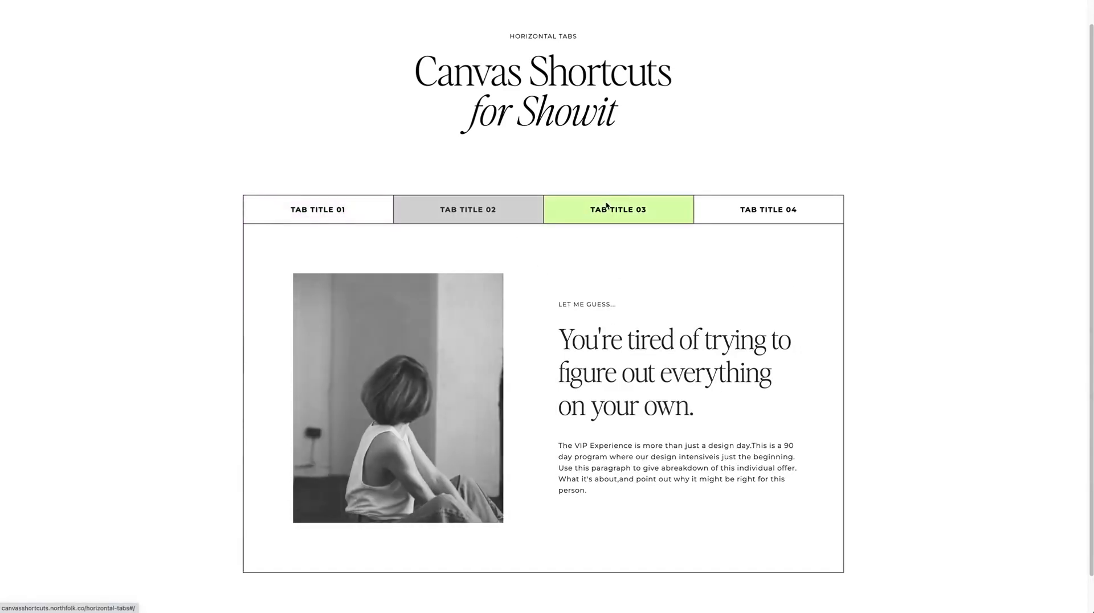
click(713, 211)
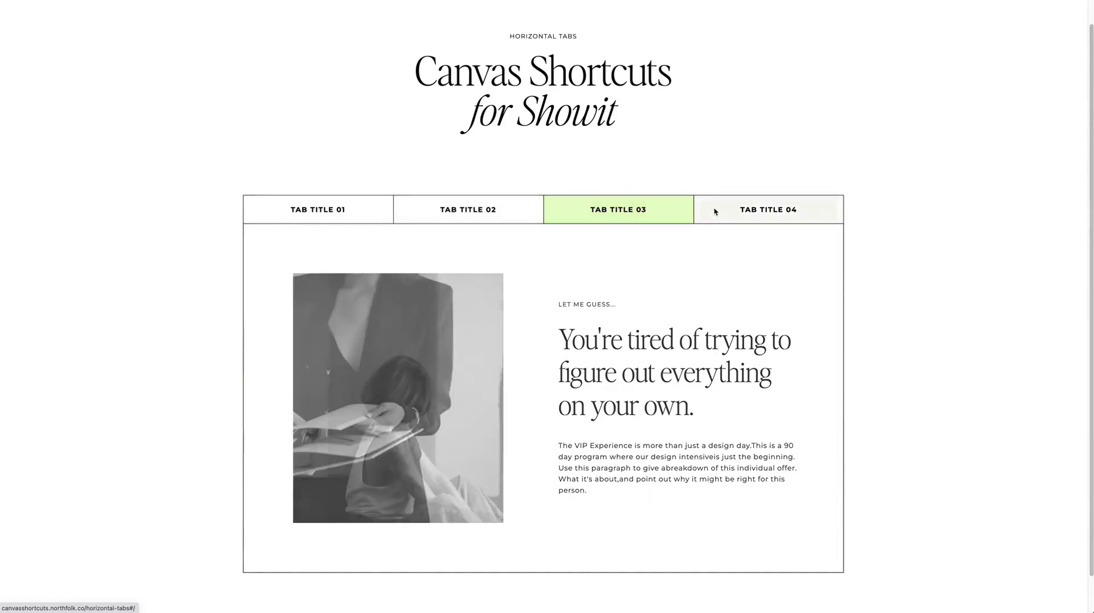
click(342, 208)
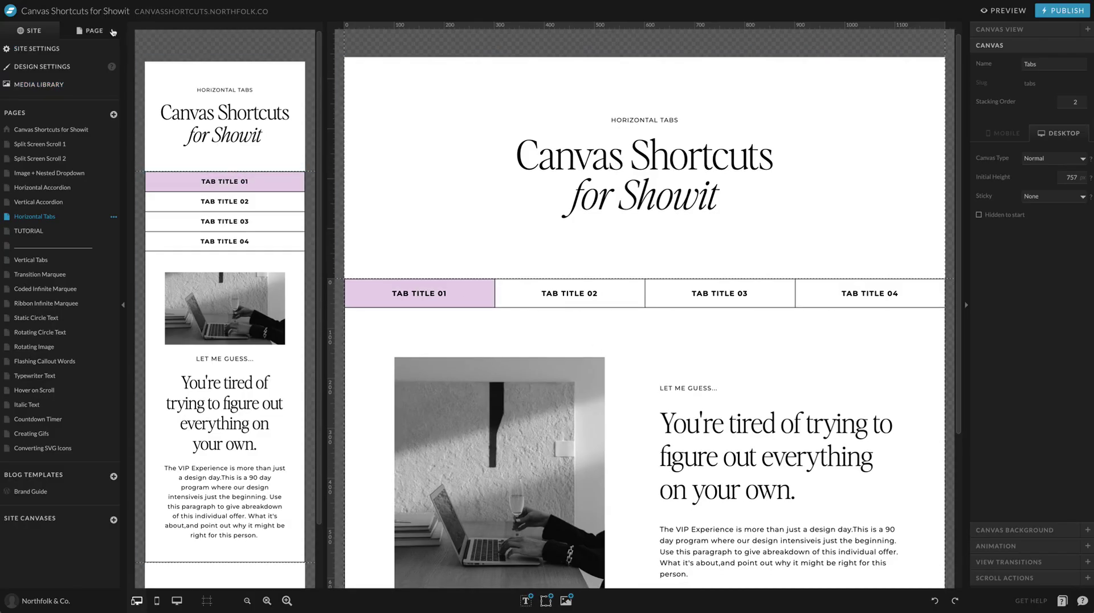
- Examine how the Tabs canvas of the Horizontal Tabs page is built, with no view open and in views Tab-1 to Tab-4
click(114, 32)
scroll(627, 342, down, 1)
scroll(664, 425, down, 5)
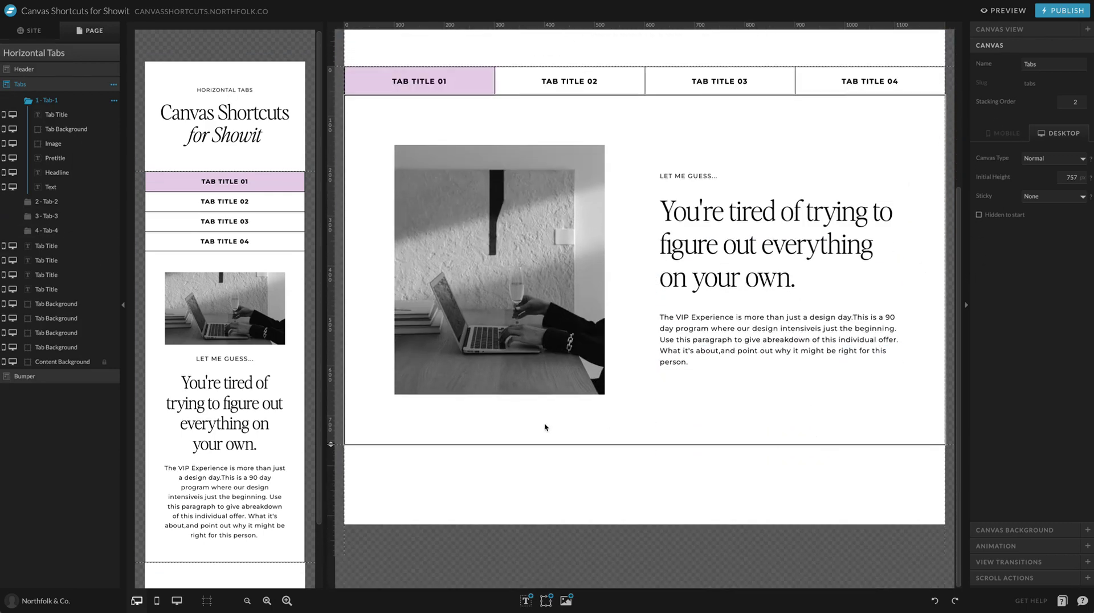
scroll(545, 428, up, 1)
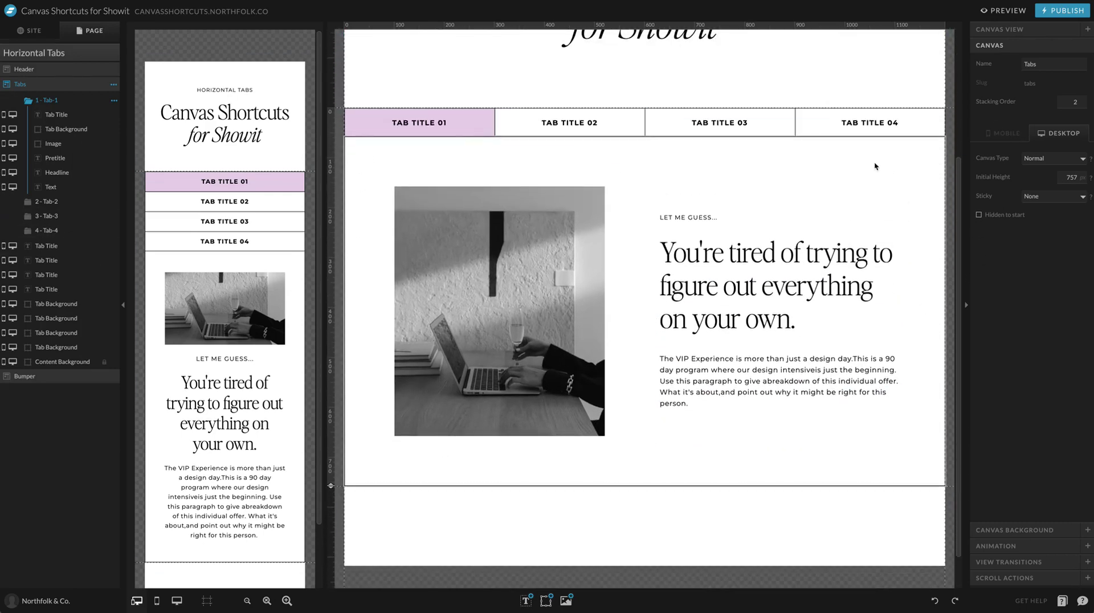
click(51, 229)
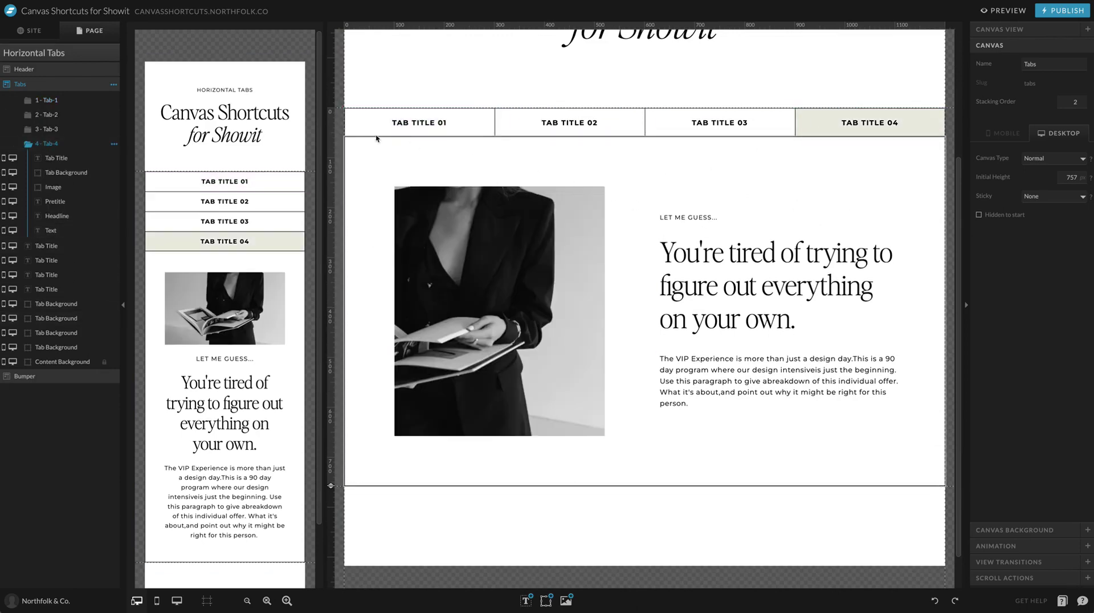
click(29, 143)
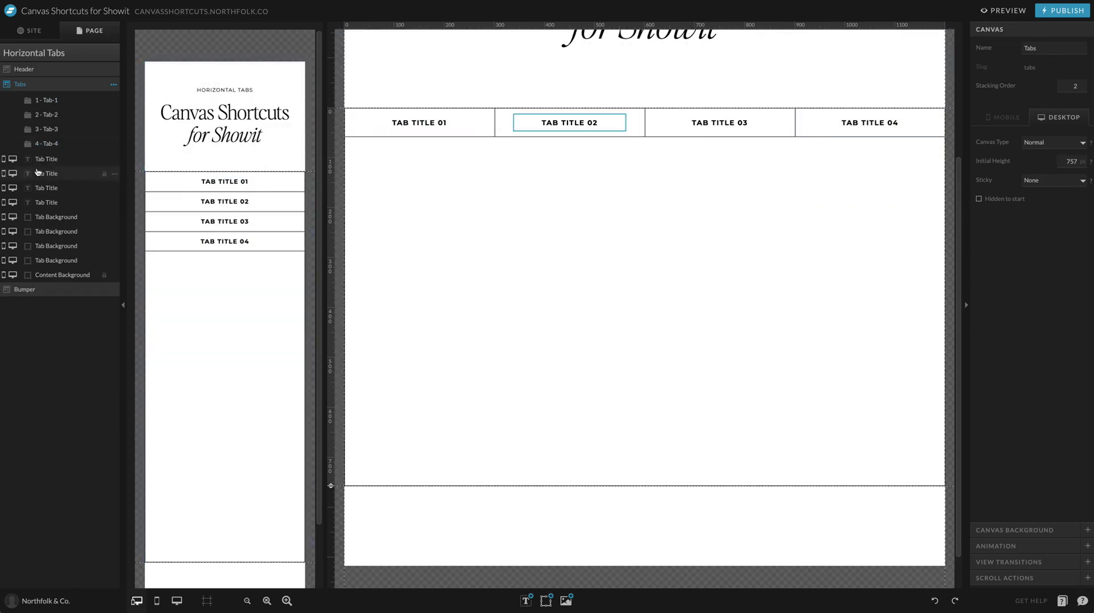
click(46, 100)
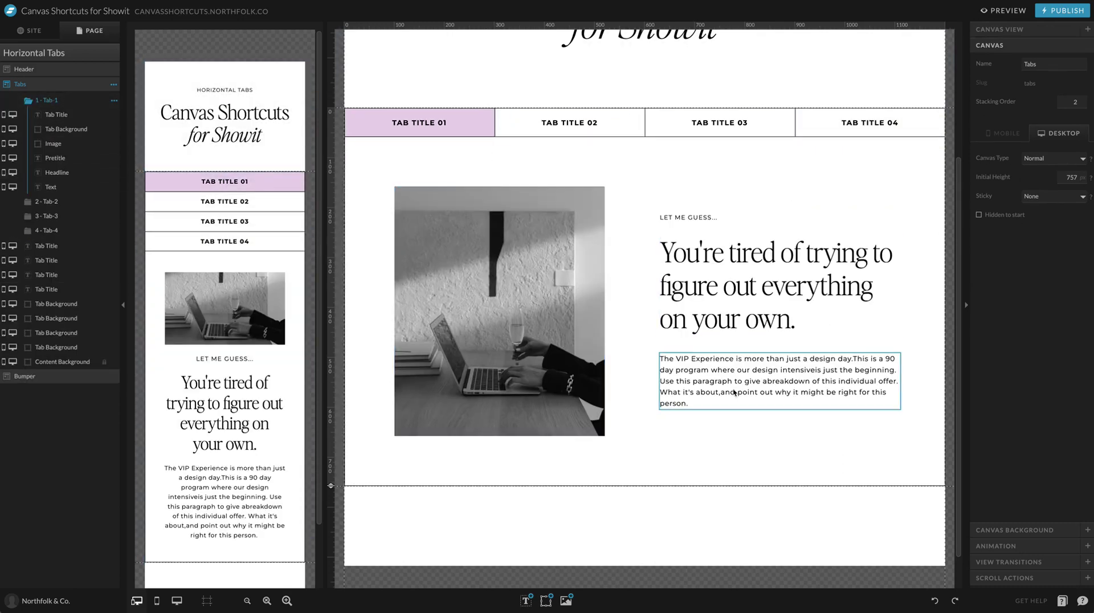
click(54, 201)
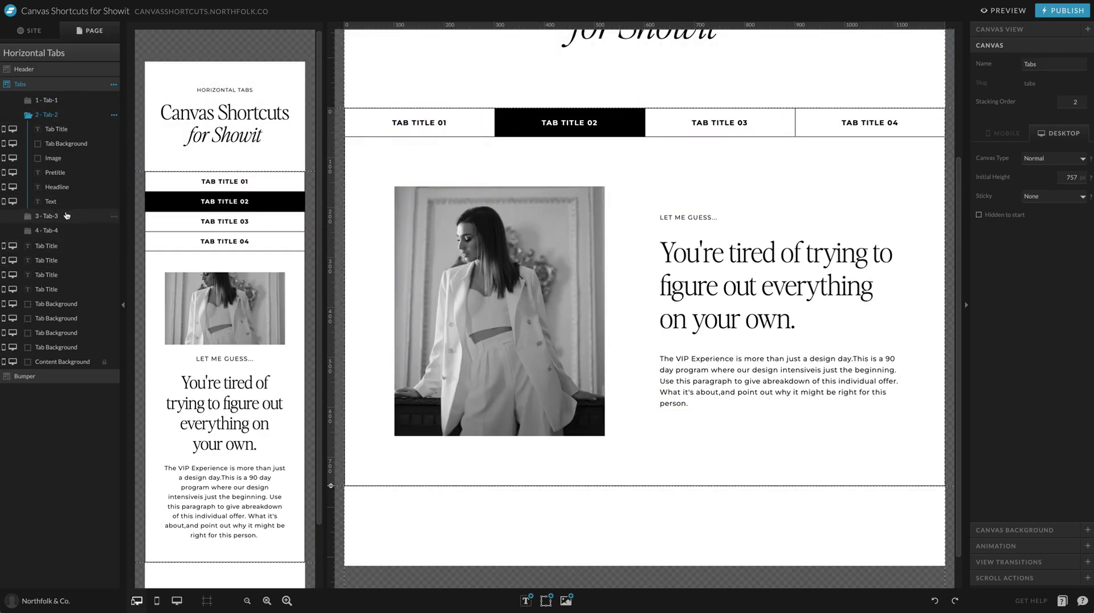
click(48, 216)
click(50, 234)
- Add a new canvas to the TUTORIAL page and extend its desktop height to 800 px
click(32, 30)
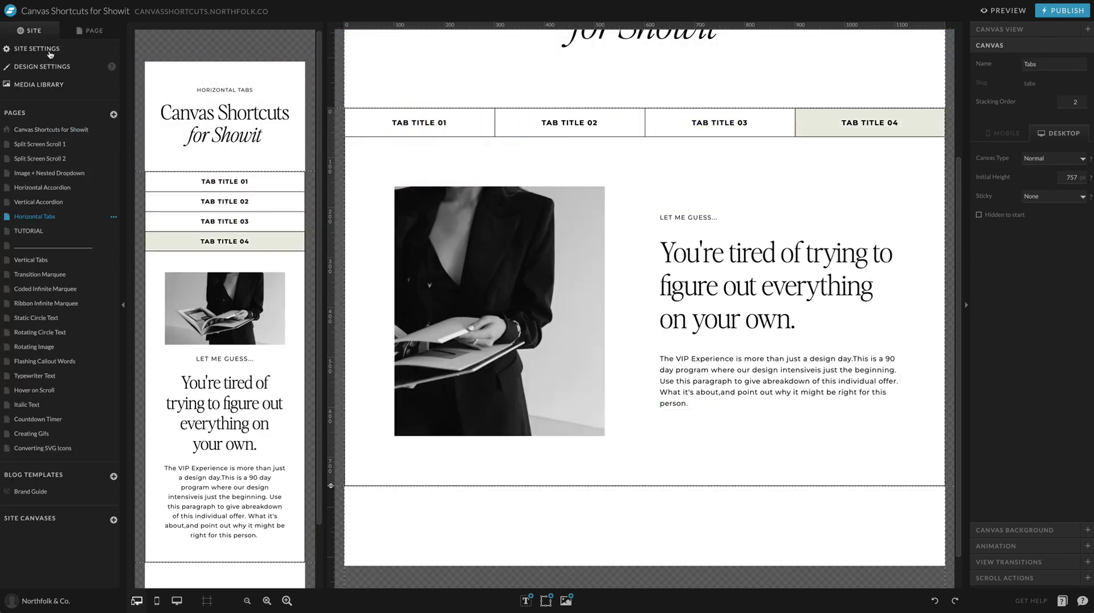
click(47, 237)
click(90, 30)
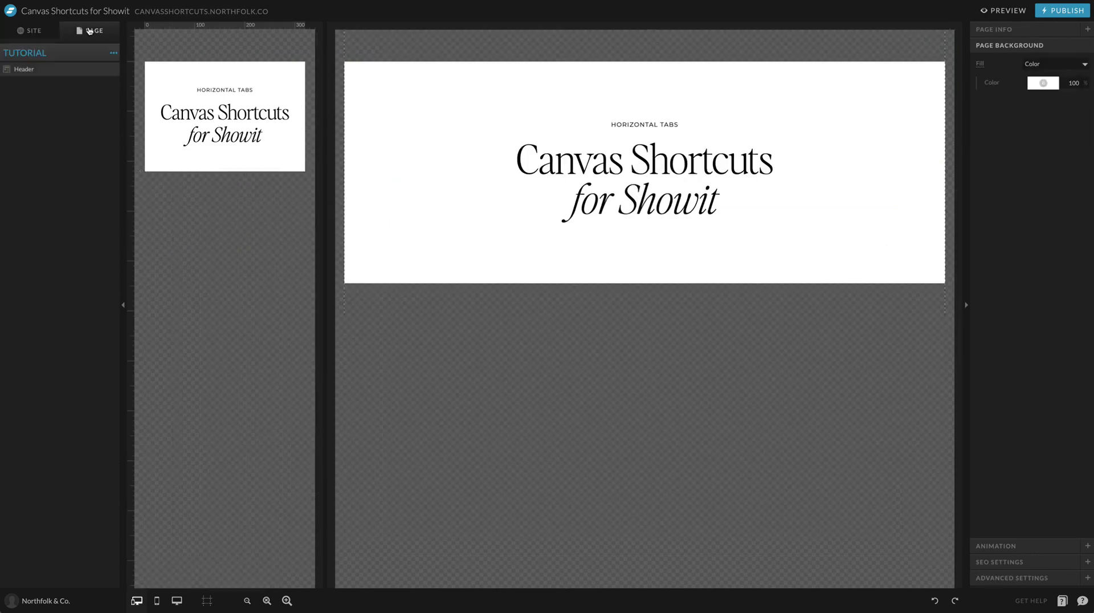
click(112, 54)
click(152, 80)
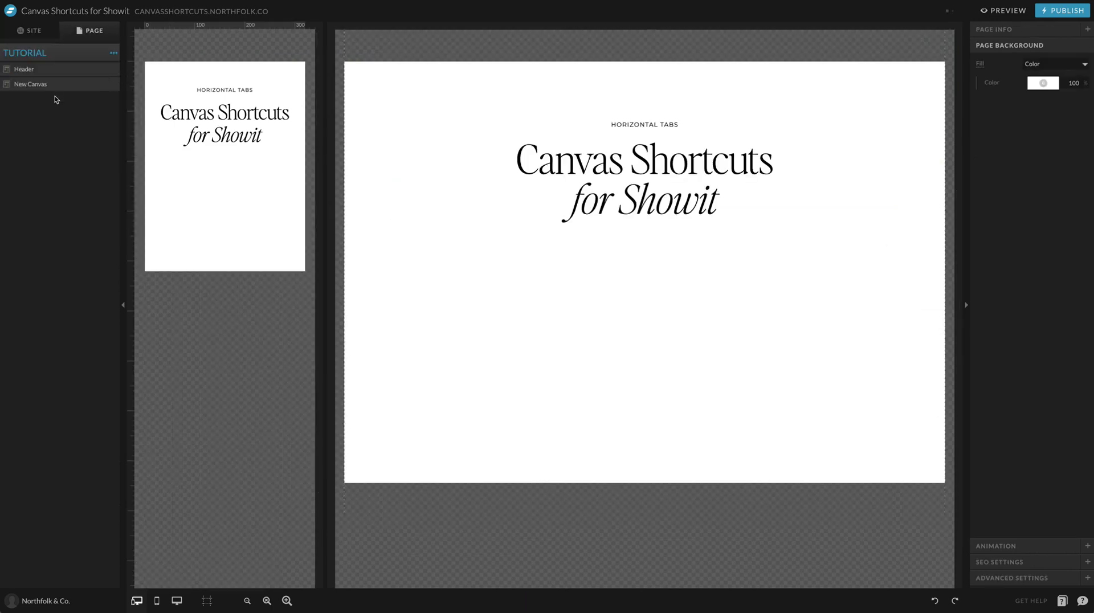
click(610, 300)
drag(332, 482, 334, 567)
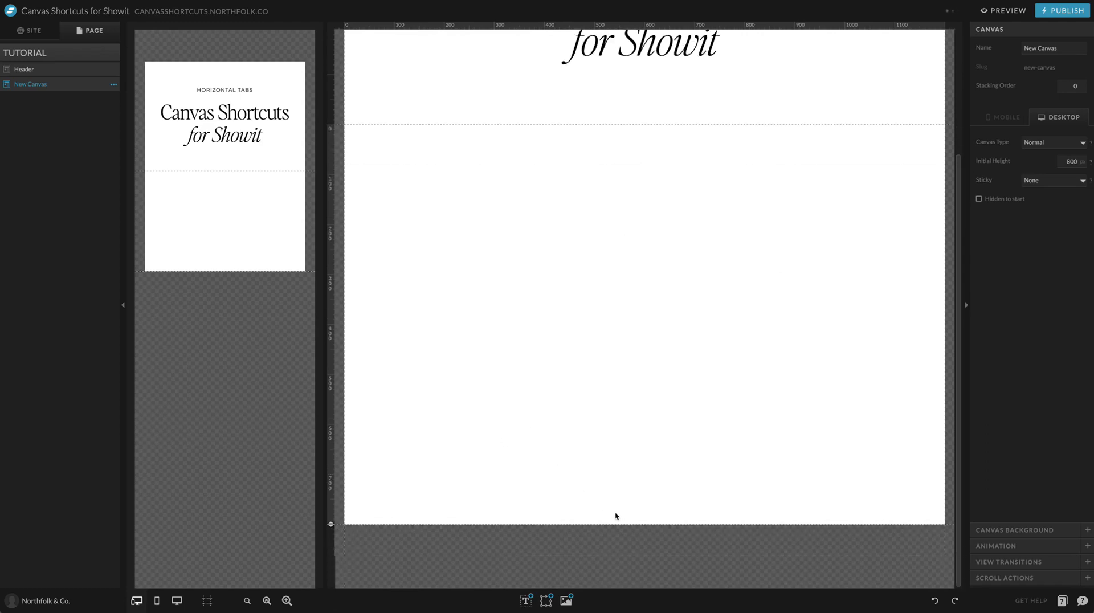
- Add a rectangle to the new canvas and stretch it over the whole desktop area, 1200 by 800 px at X 0, Y 0
click(546, 601)
click(548, 504)
drag(570, 257, 387, 141)
drag(585, 287, 947, 488)
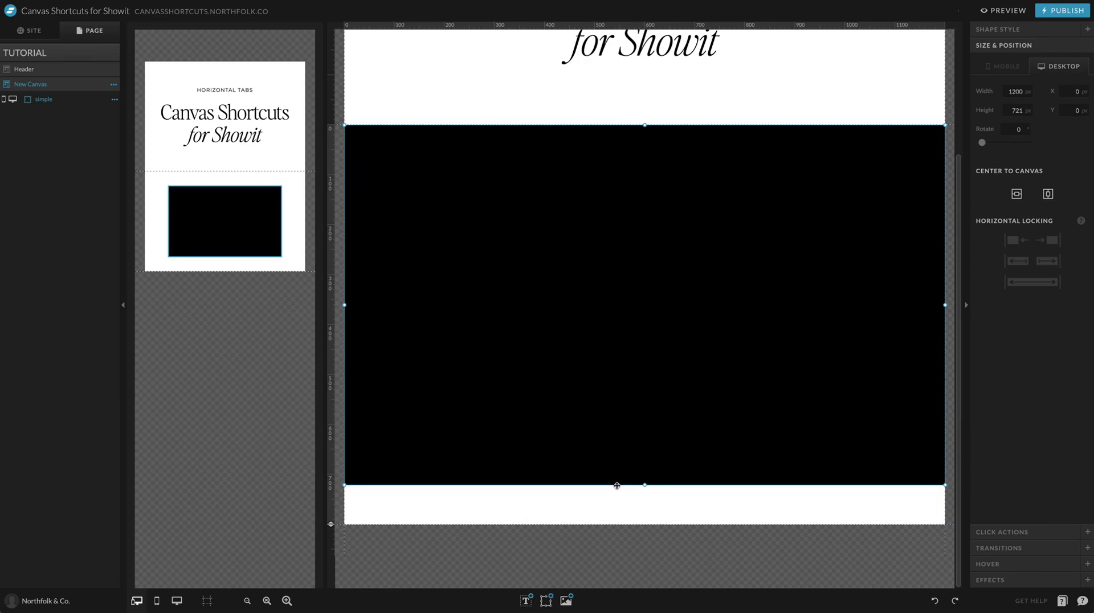
drag(646, 485, 643, 523)
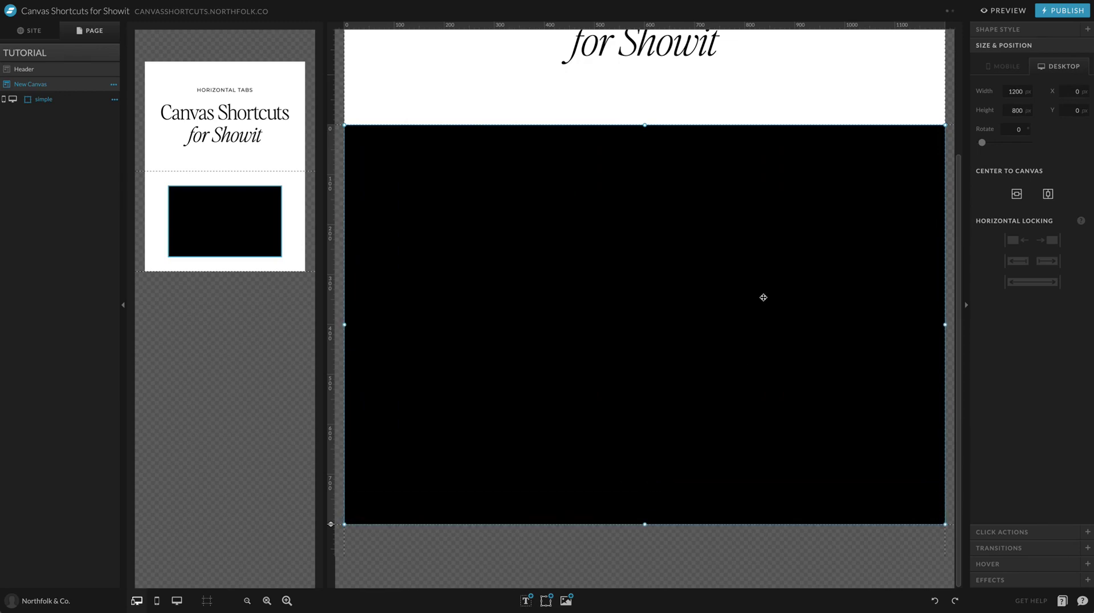
- Give the desktop rectangle a white fill and a 1 px black border
click(1017, 30)
click(1049, 99)
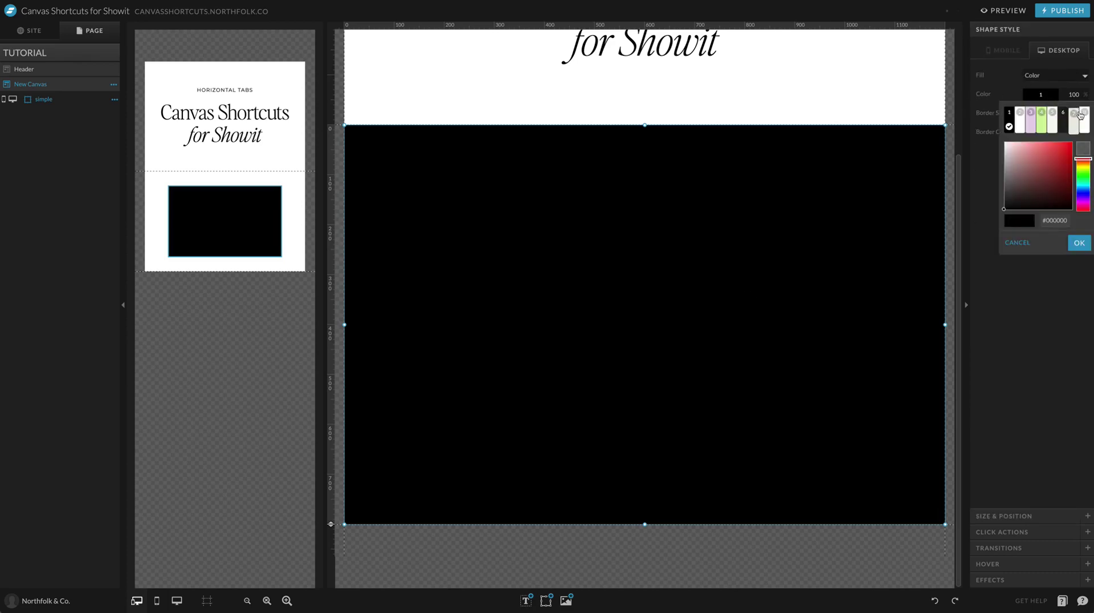
click(1076, 112)
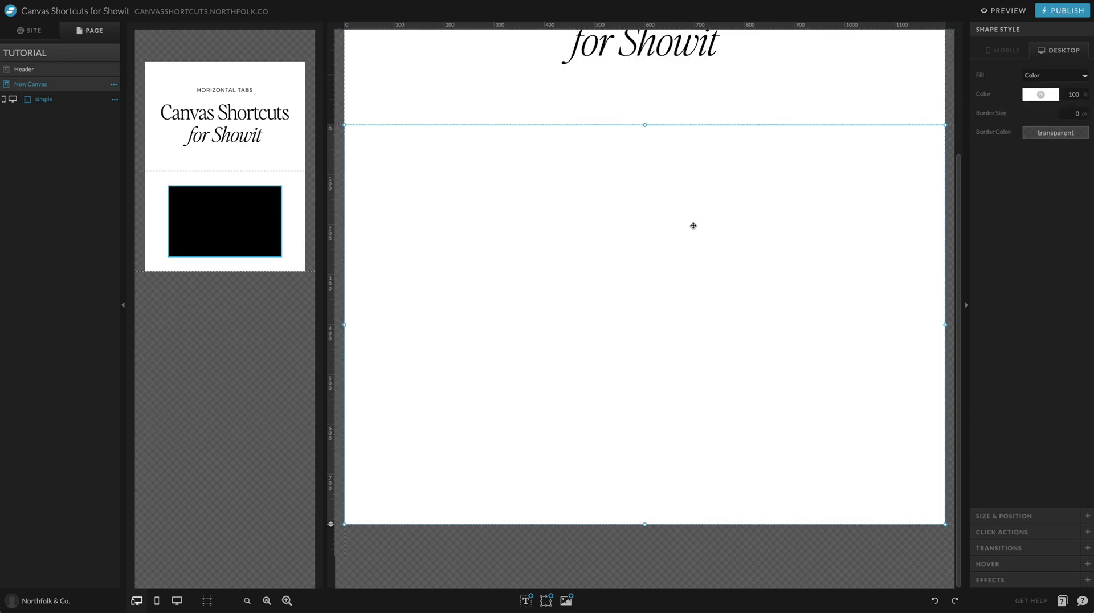
click(1038, 136)
click(1008, 162)
click(1082, 112)
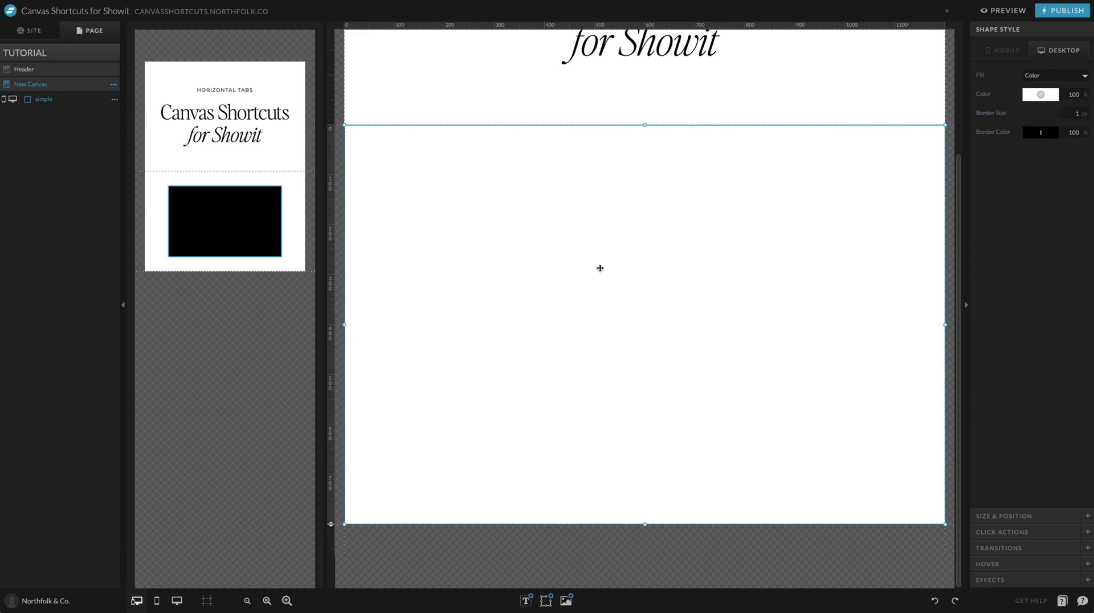
- On mobile, fit the rectangle to the canvas's top at full width with the desktop styling, and extend the canvas to about 430 px tall
click(215, 208)
drag(215, 207, 191, 193)
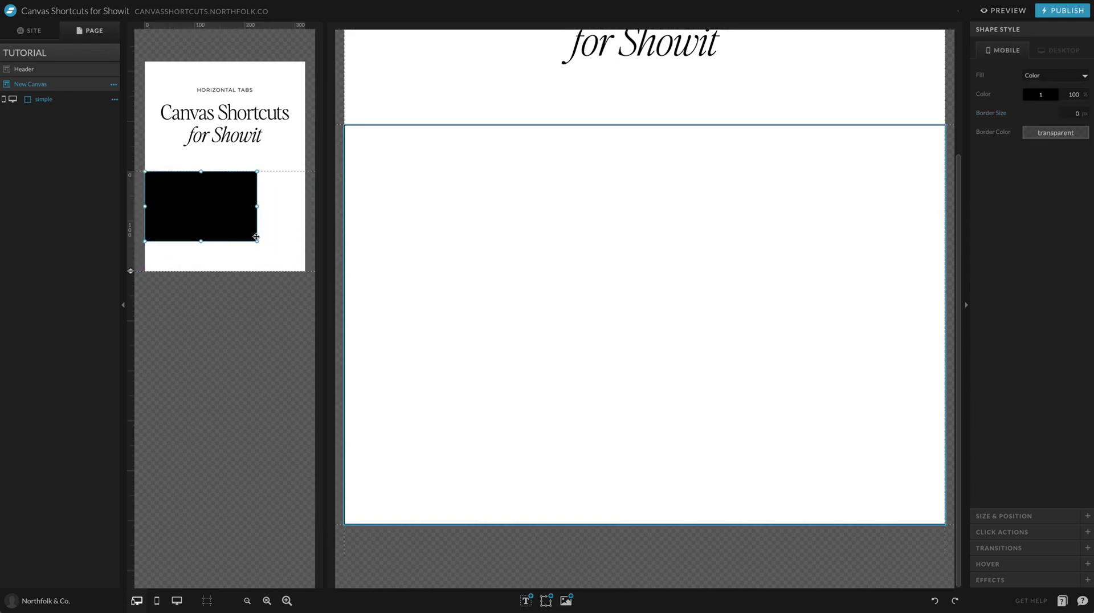
drag(257, 240, 305, 295)
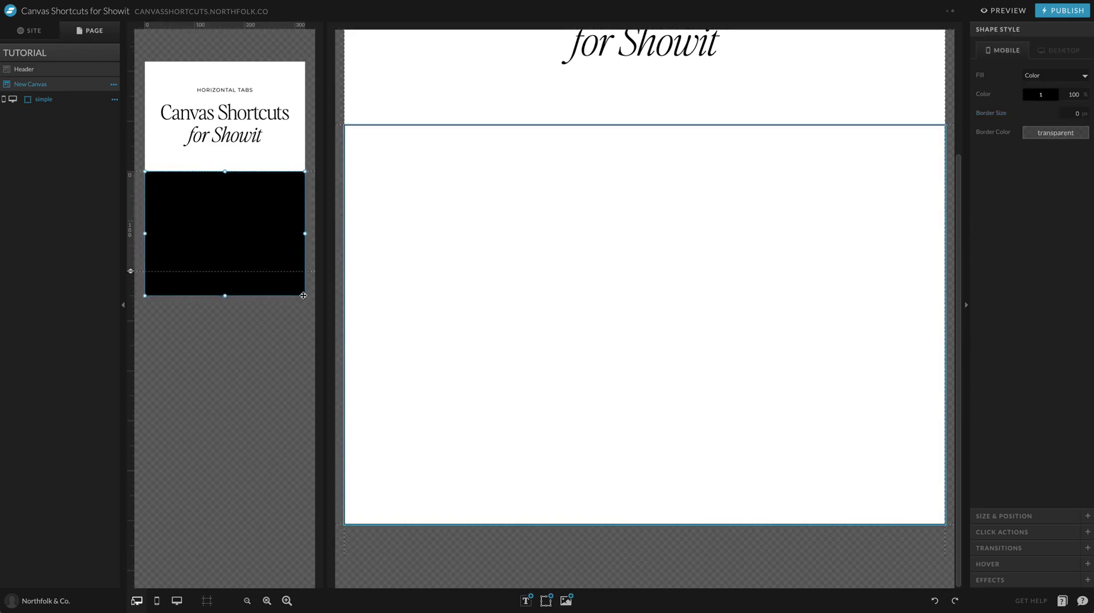
key(ctrl+alt+v)
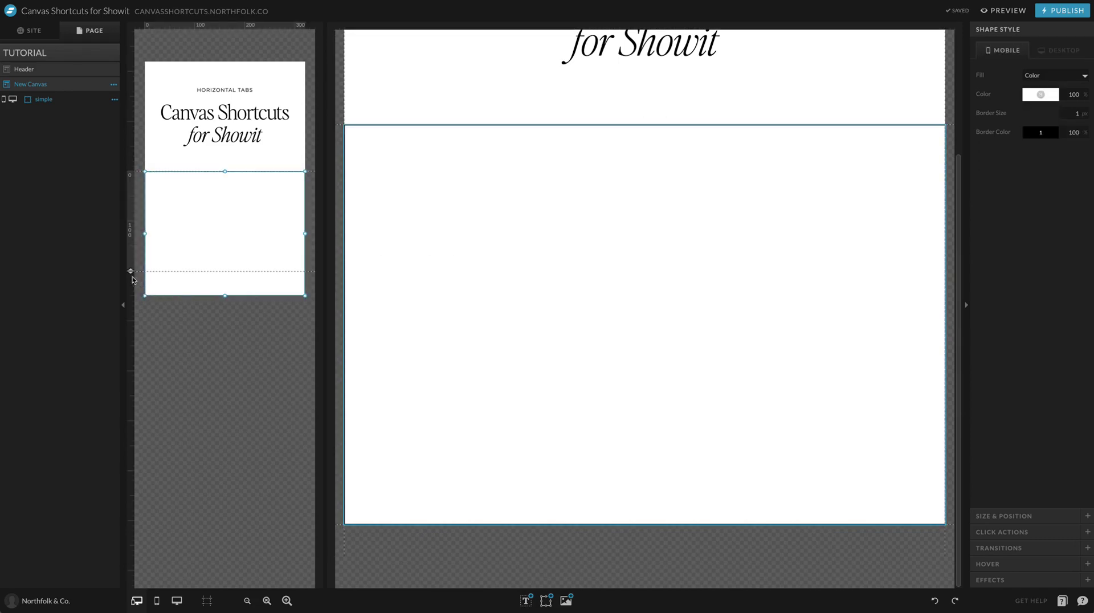
drag(129, 270, 130, 387)
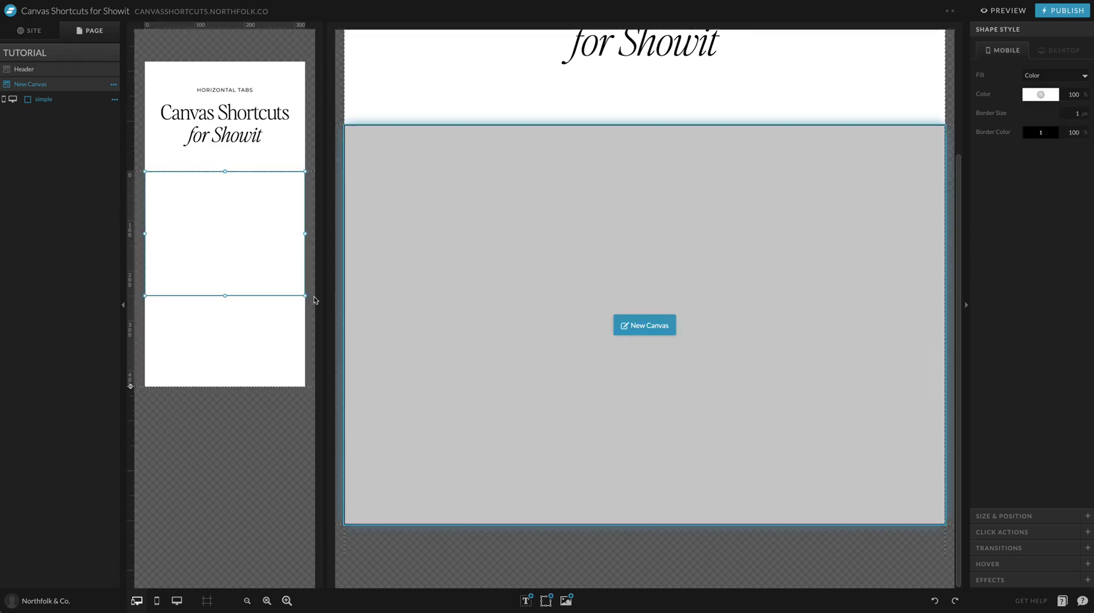
- Lock the white rectangle and rename it "Content BG"
click(450, 253)
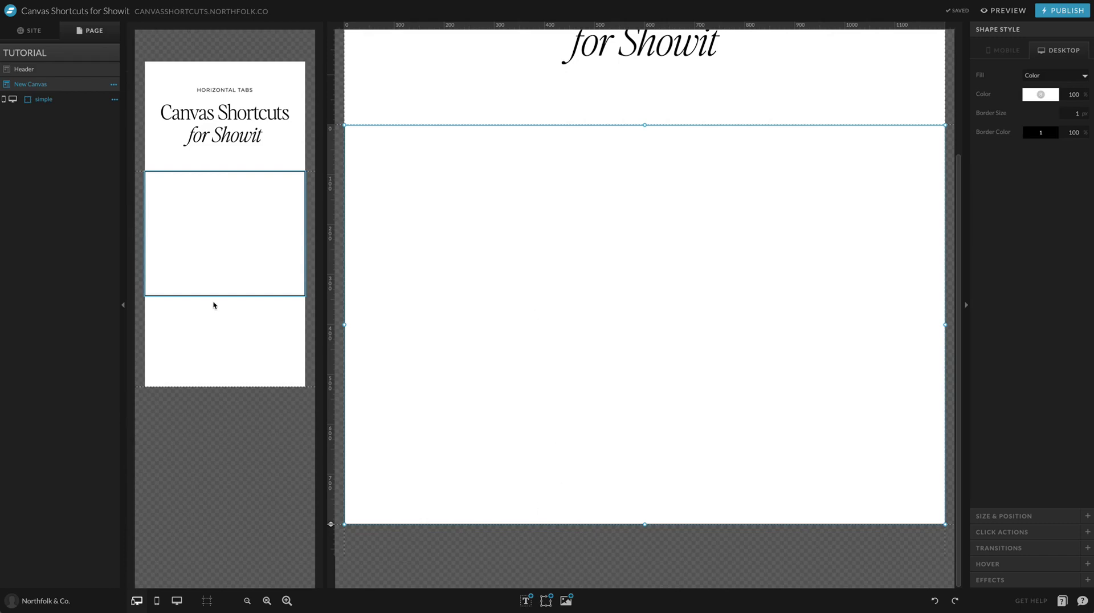
click(104, 99)
double_click(73, 99)
text(Content BG)
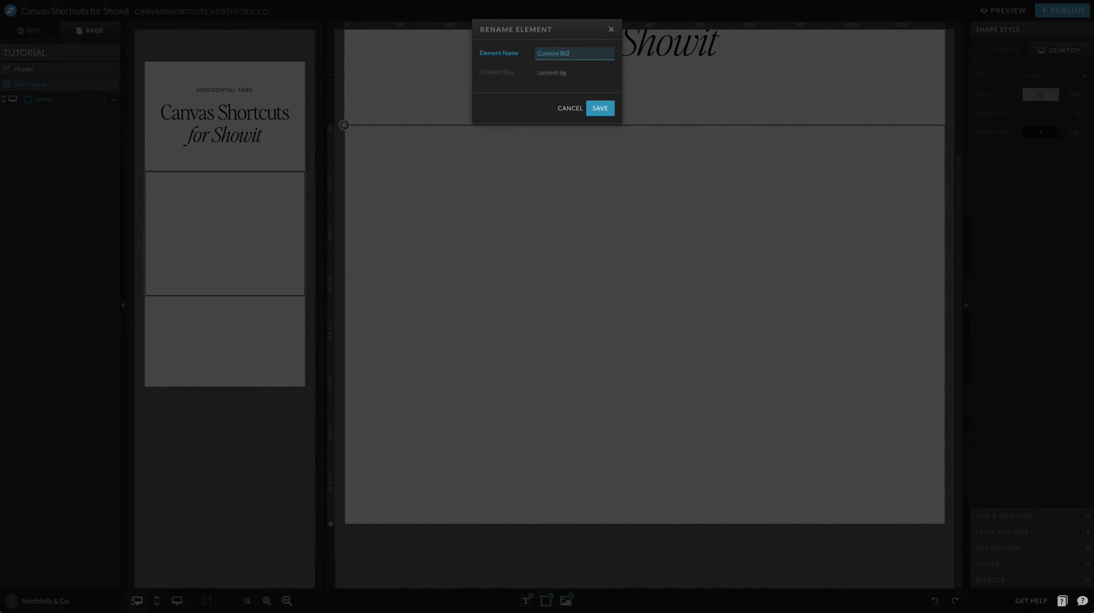
key(Return)
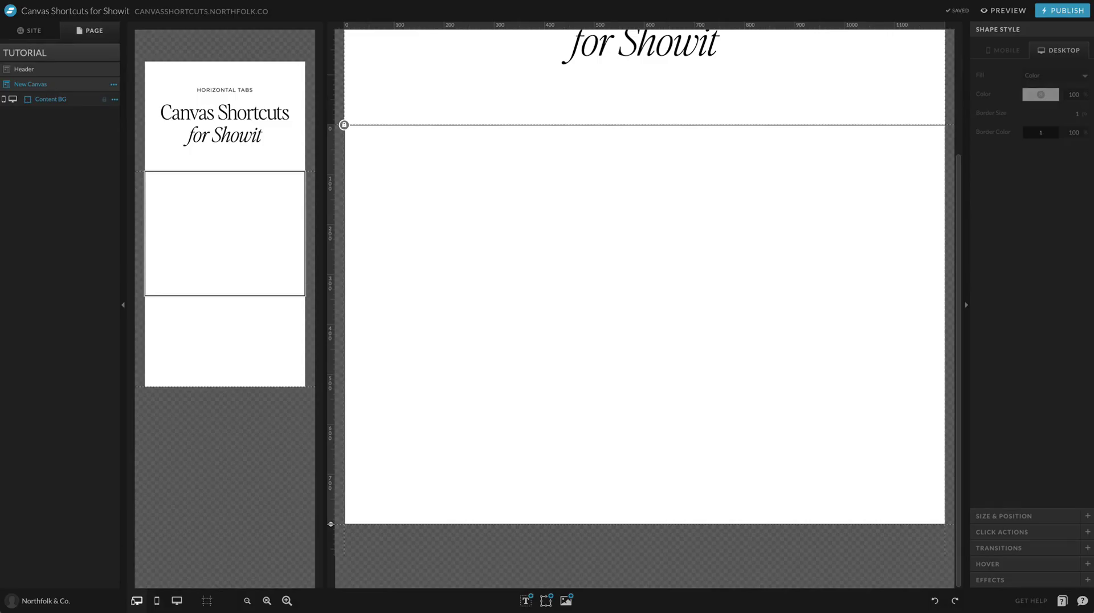
- Add a second rectangle and size it to about 220 by 73 px in the desktop canvas's upper-left corner
mouse_move(550, 599)
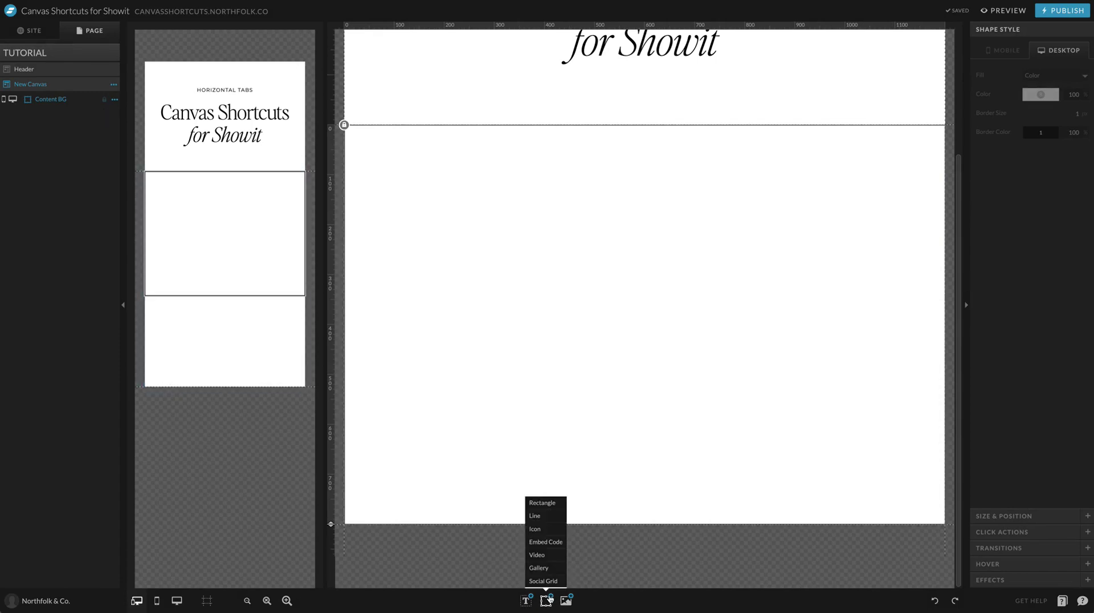
click(542, 503)
drag(674, 322, 493, 198)
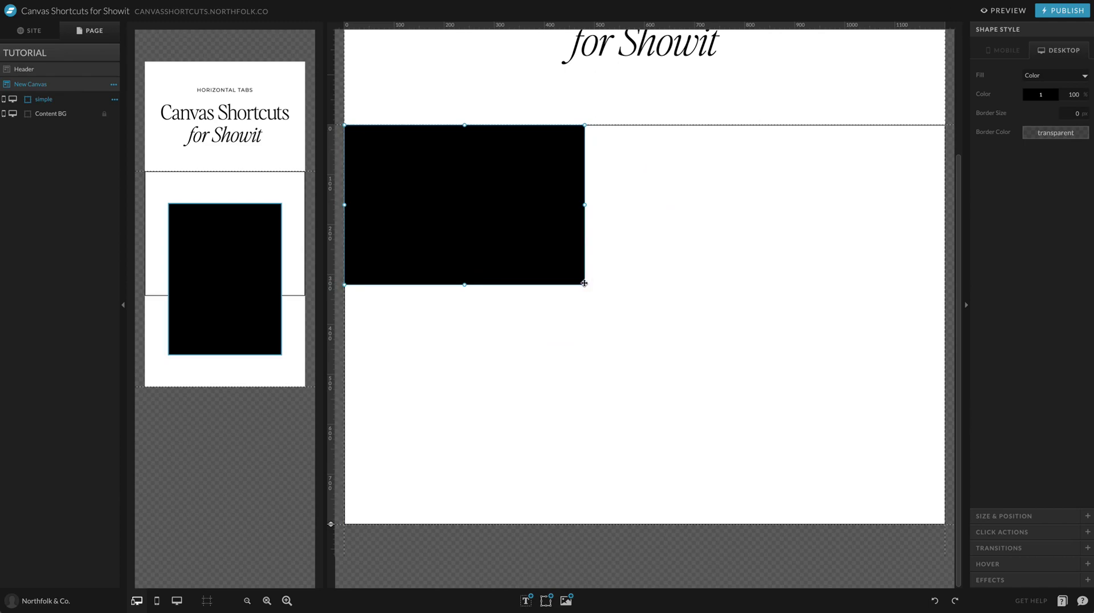
drag(584, 283, 455, 160)
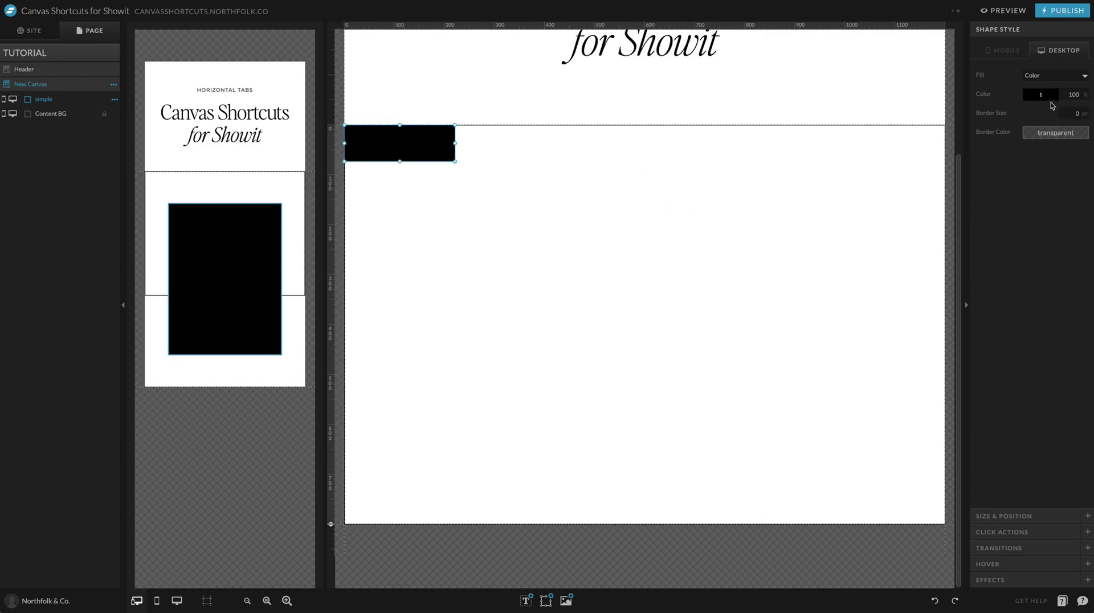
- Give the small desktop rectangle the lilac fill of colour 3 and a 1 px black border
click(1037, 98)
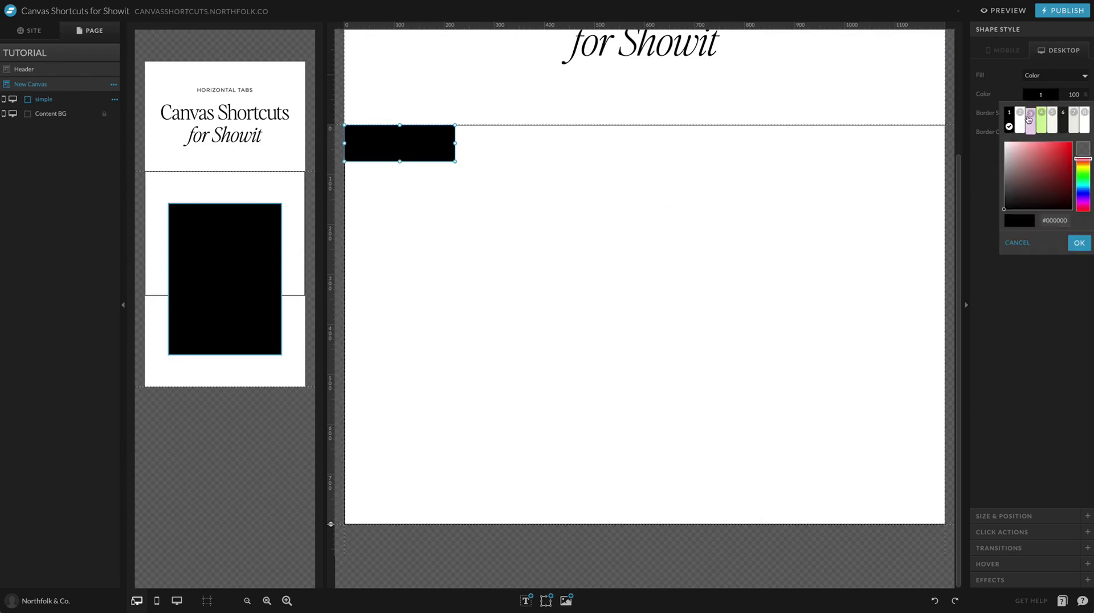
click(1031, 119)
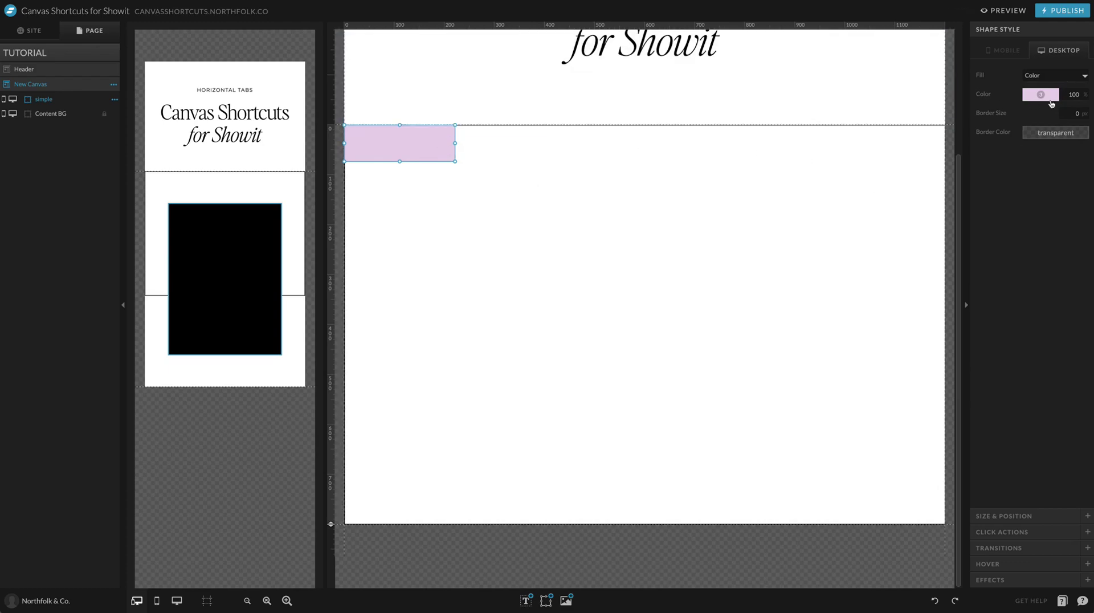
click(1070, 134)
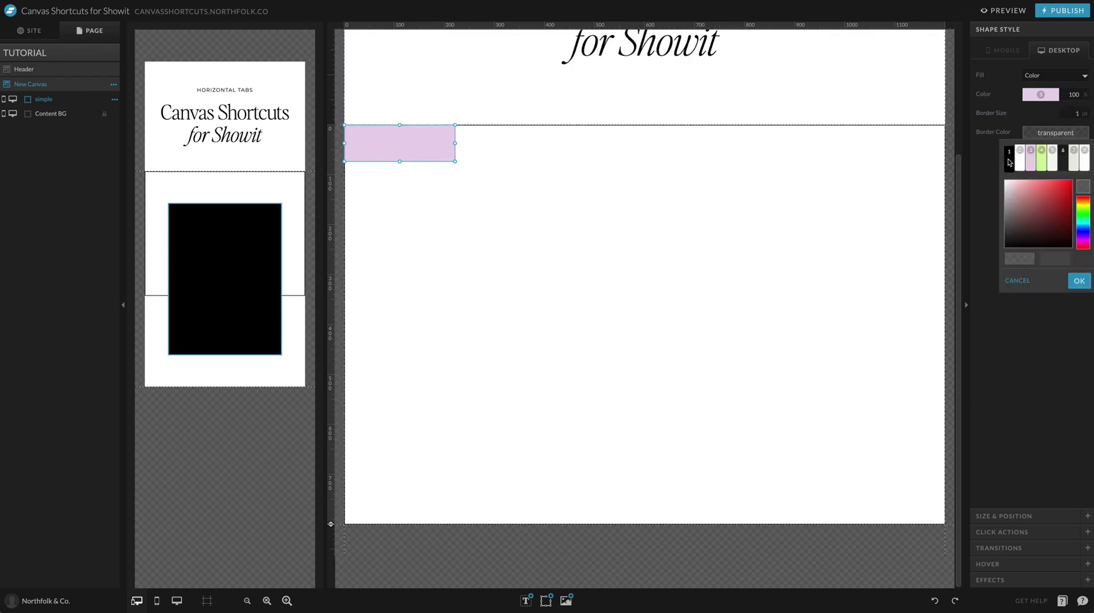
click(1009, 163)
- On mobile, turn the second rectangle into a full-width strip about 38 px tall at the canvas's top, with the same lilac styling
click(226, 242)
drag(226, 242, 201, 216)
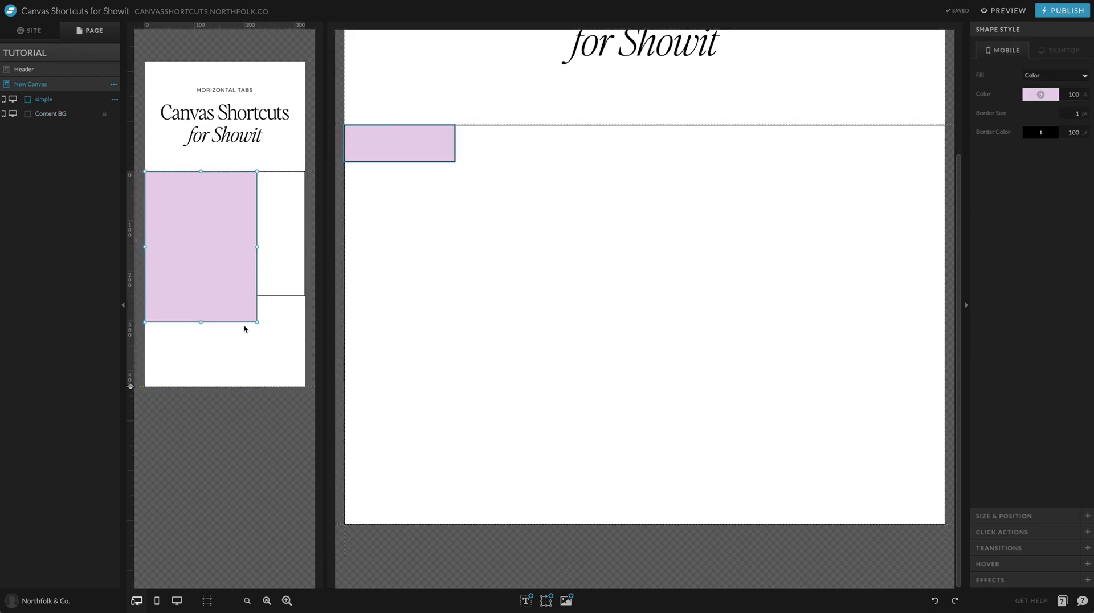
drag(257, 323, 305, 190)
- Unlock Content BG, stretch it to about 650 px tall on mobile, and extend the mobile canvas to about 730 px
click(154, 183)
click(145, 172)
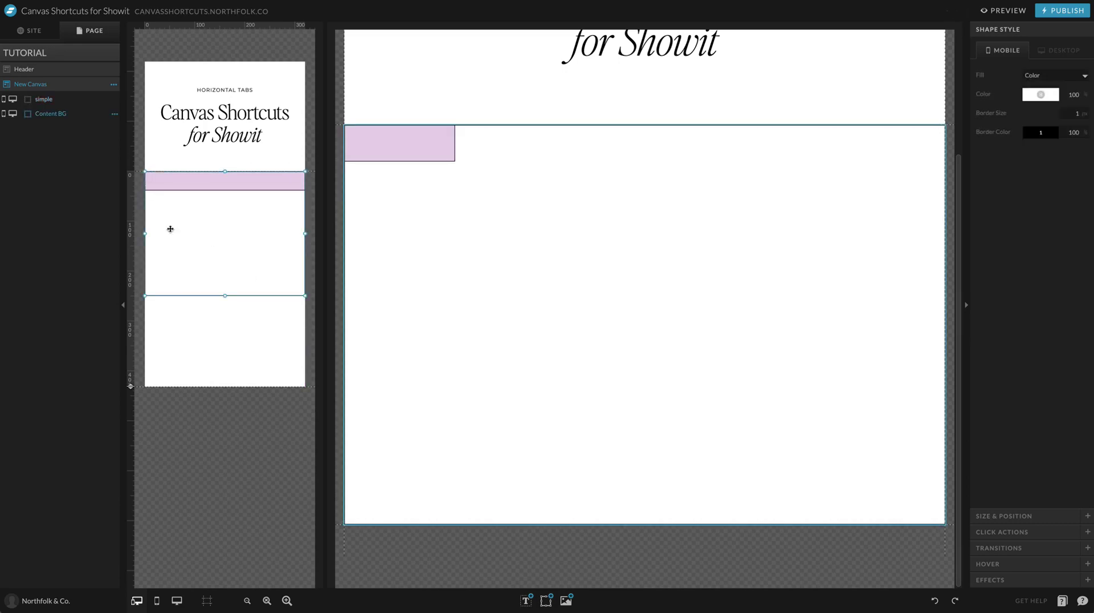
key(shift+Down)
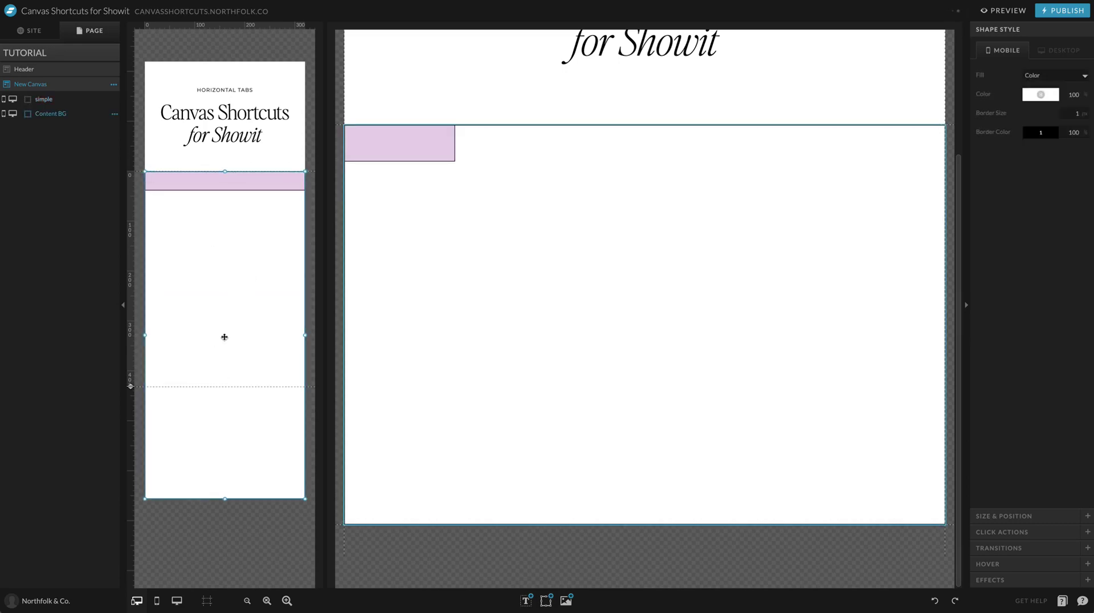
drag(131, 388, 128, 536)
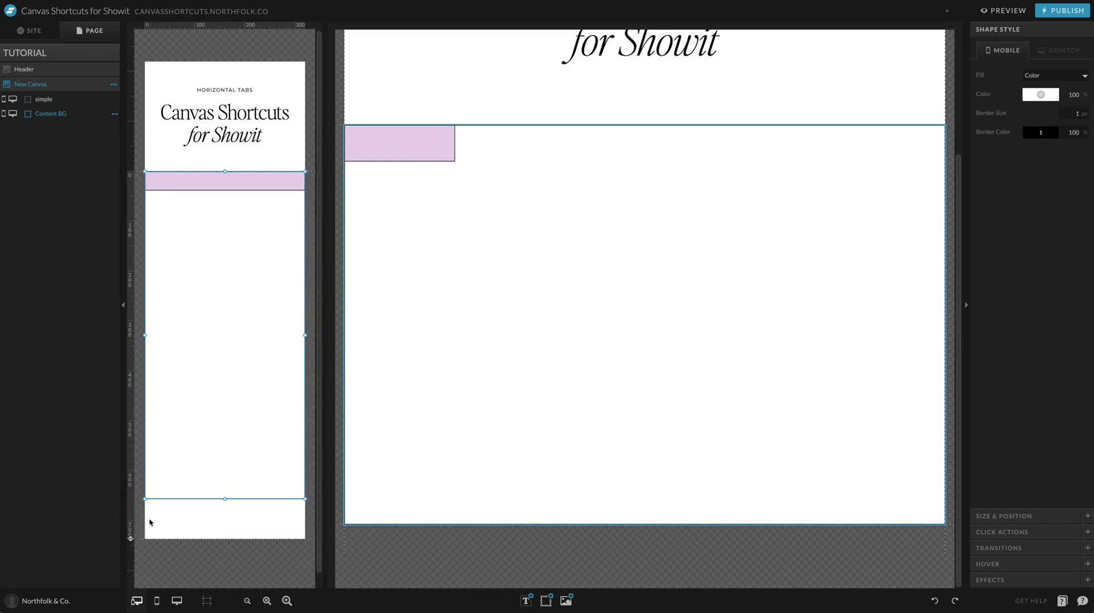
- Lock Content BG and rename the lilac rectangle to Tab Background
click(105, 114)
double_click(75, 104)
text(t)
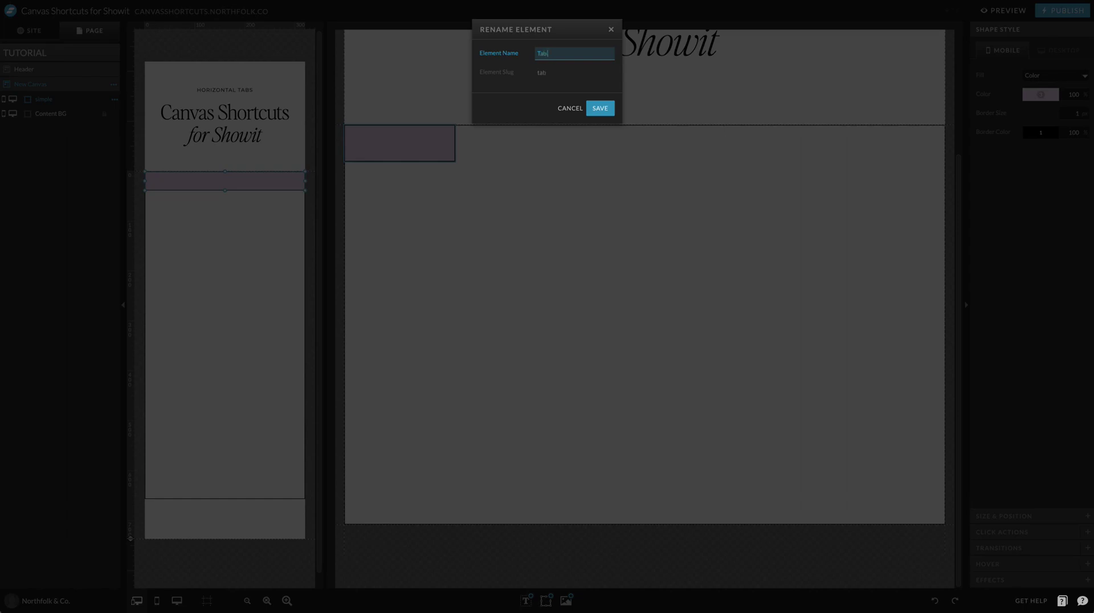
text(ab Background)
key(Return)
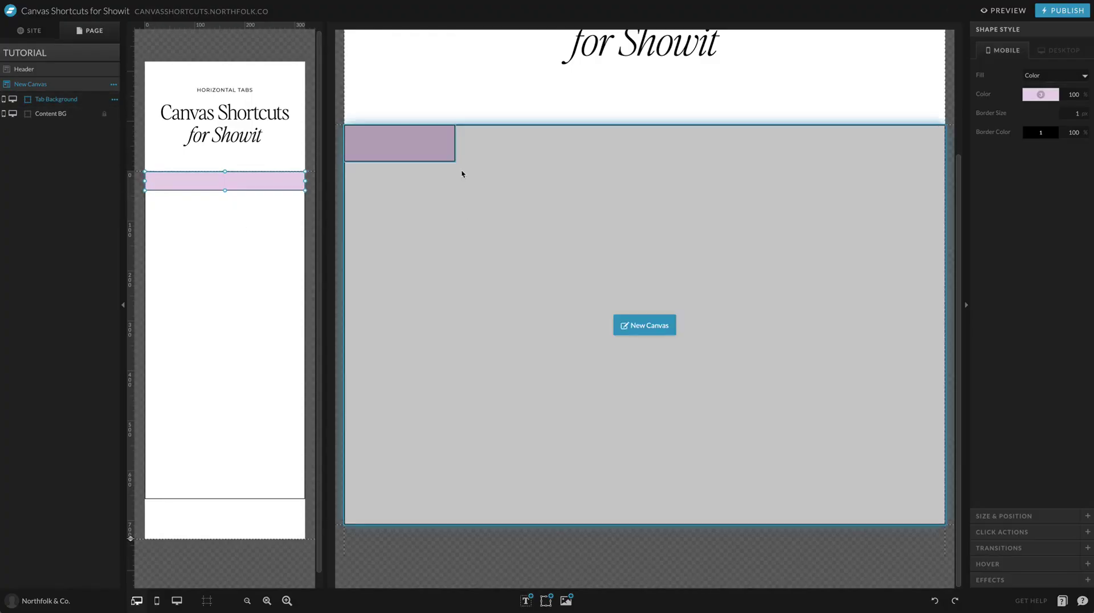
- Give Tab Background the palette's last white fill and enlarge it on desktop to about 283 by 86 px
click(461, 158)
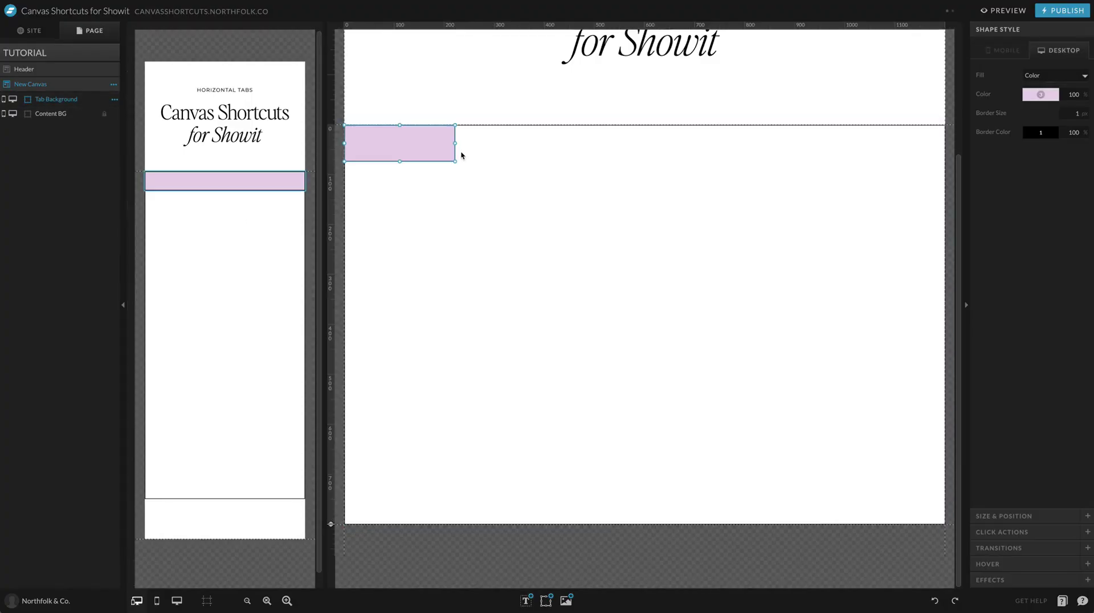
click(1042, 94)
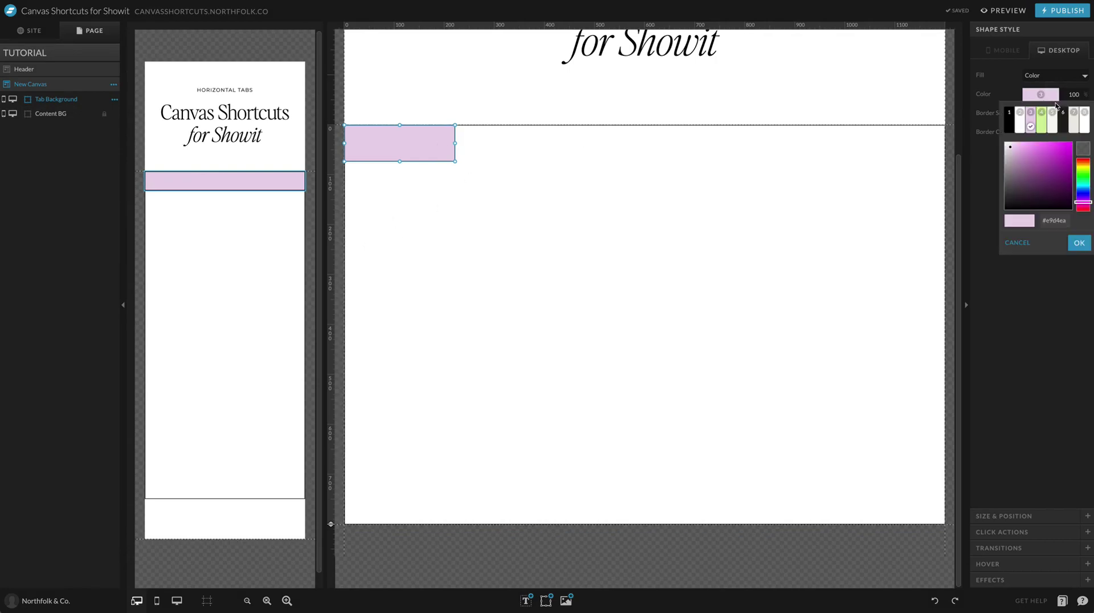
click(1086, 114)
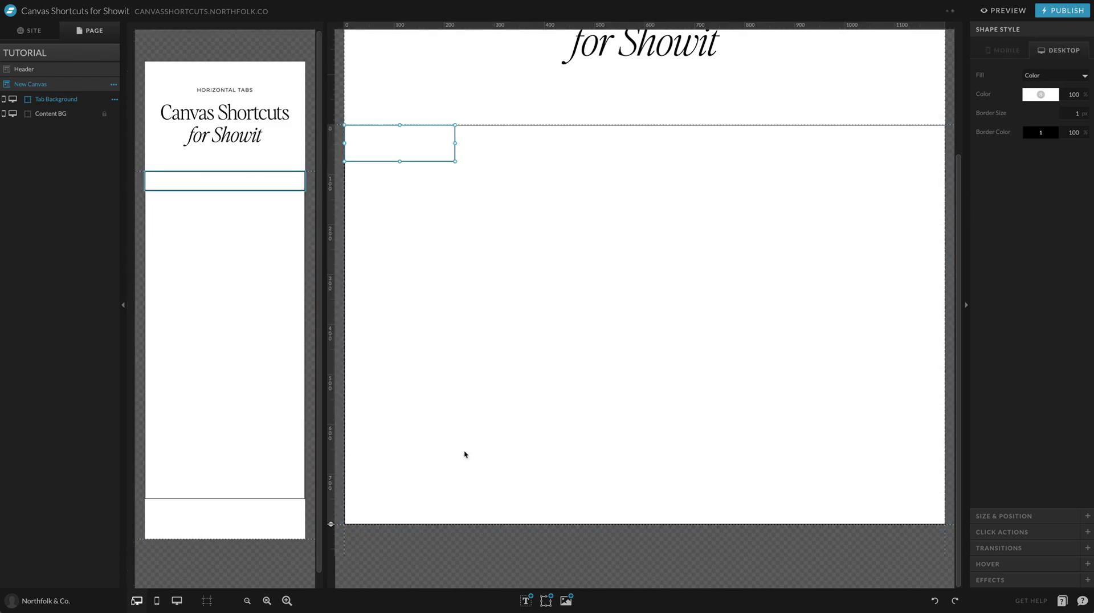
drag(455, 162, 486, 170)
scroll(564, 208, up, 2)
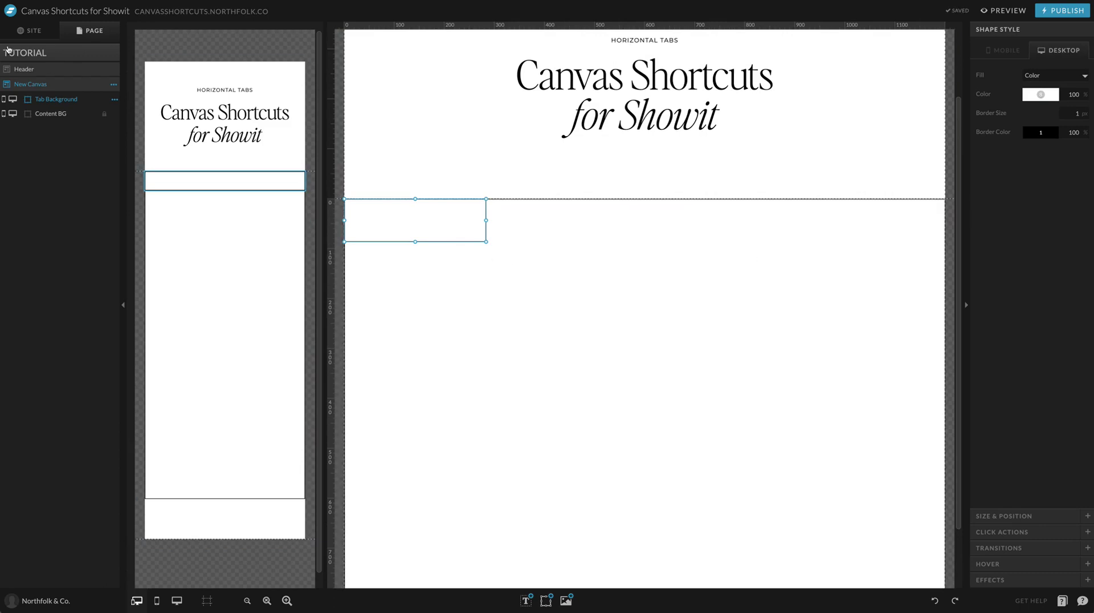
- Check the size and position of the four desktop tab backgrounds on the Horizontal Tabs page, and return to the TUTORIAL page
click(31, 33)
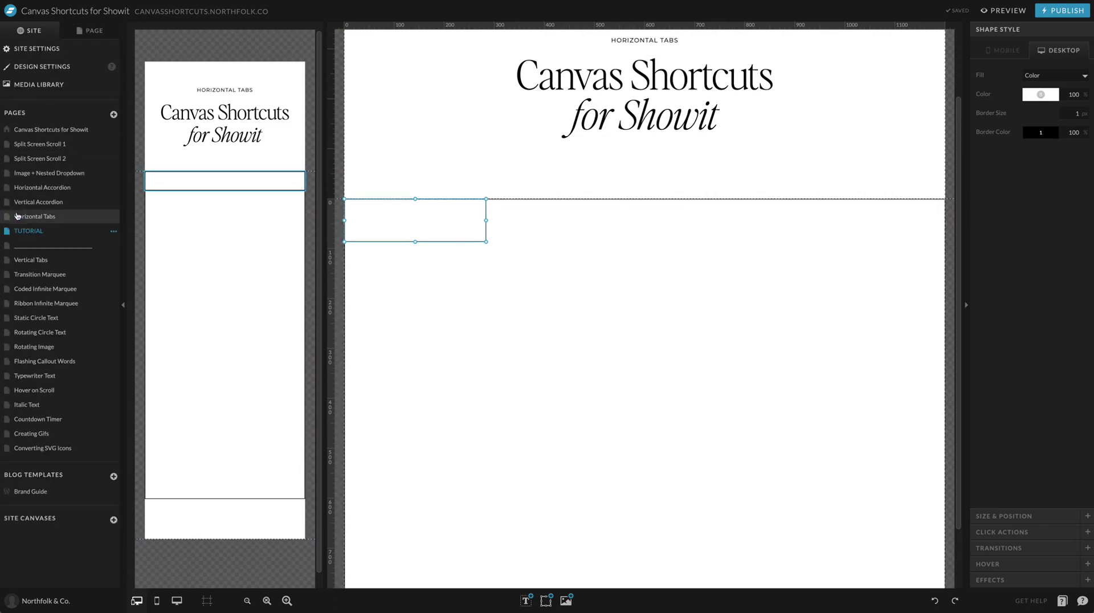
click(42, 216)
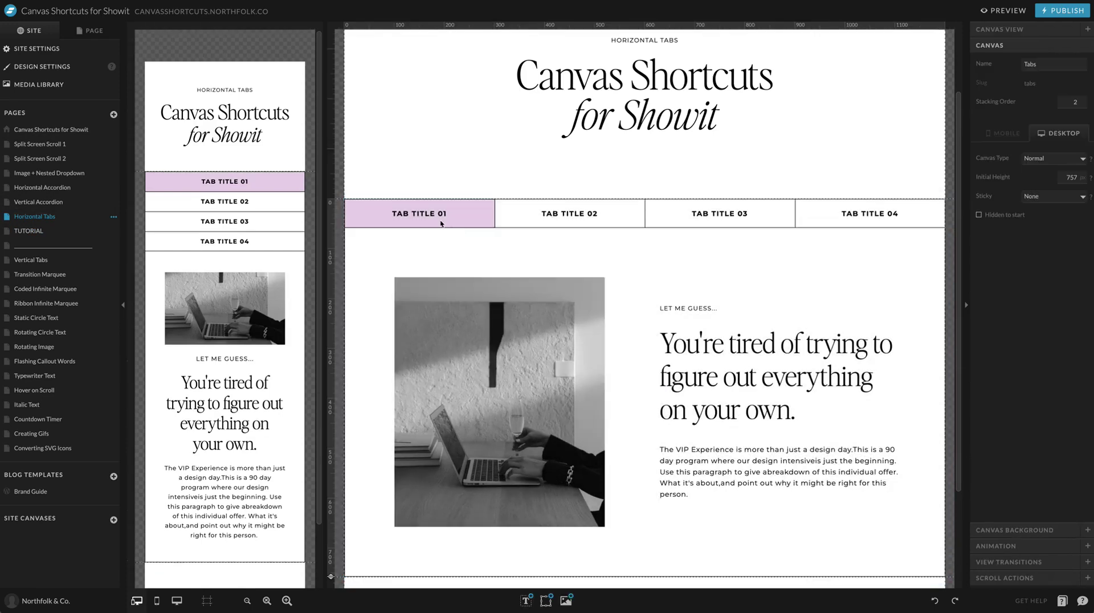
click(513, 247)
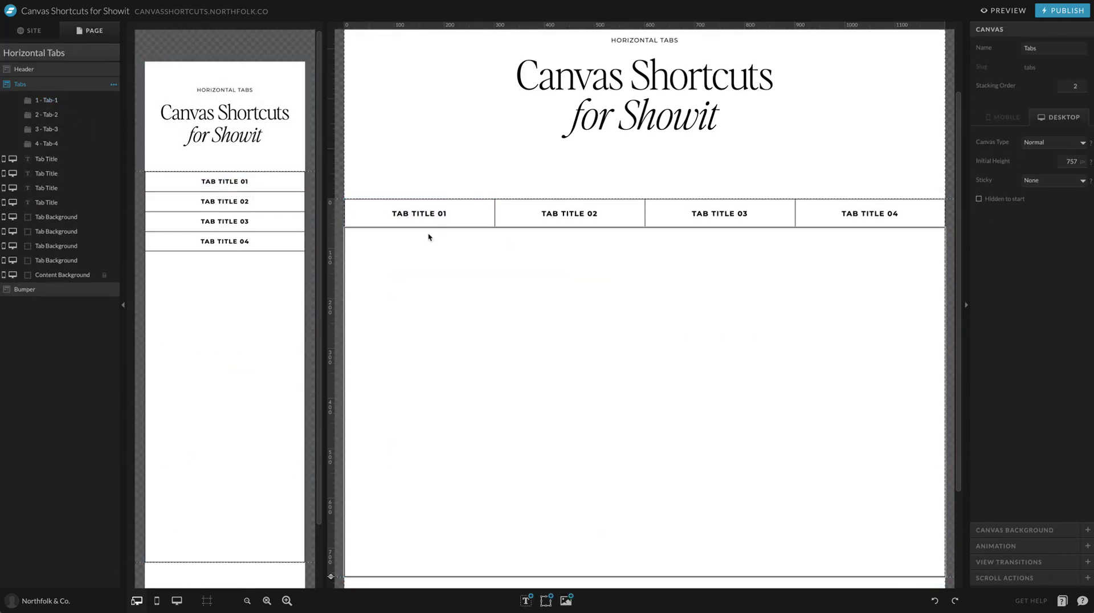
click(478, 211)
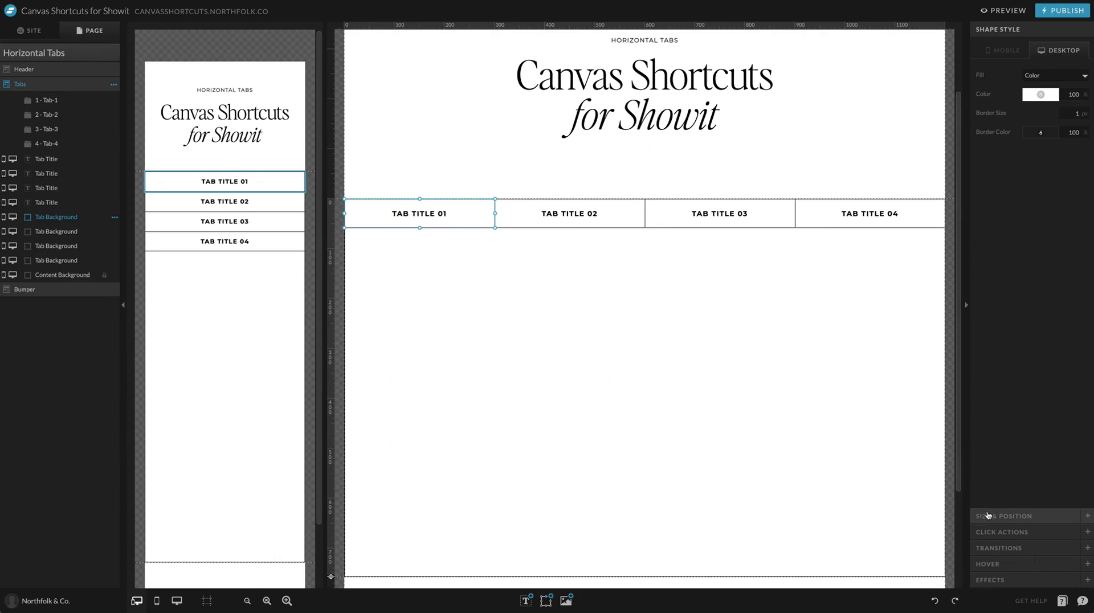
click(989, 516)
click(504, 206)
click(684, 205)
click(819, 204)
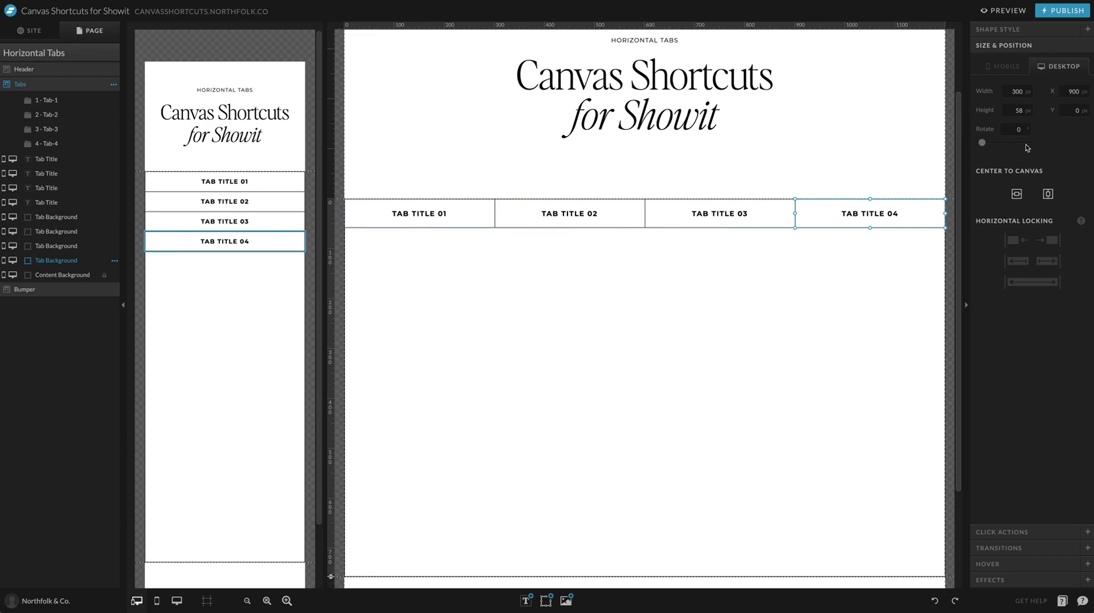
click(31, 30)
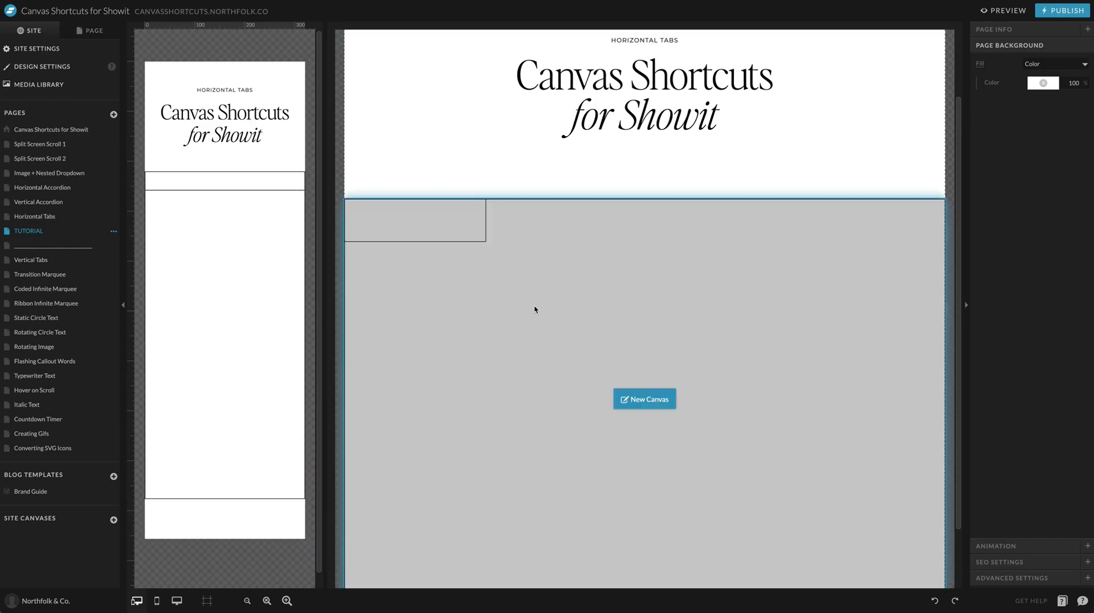
- Resize the desktop Tab Background to about 63 px tall and 301 px wide, and make its mobile strip slightly taller
click(411, 216)
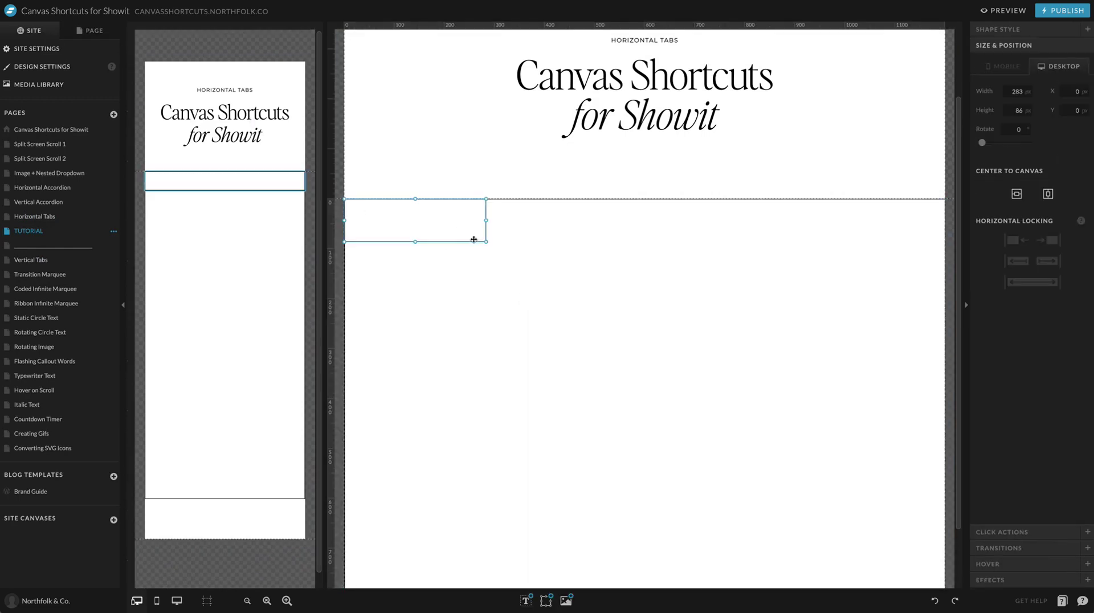
drag(486, 241, 473, 230)
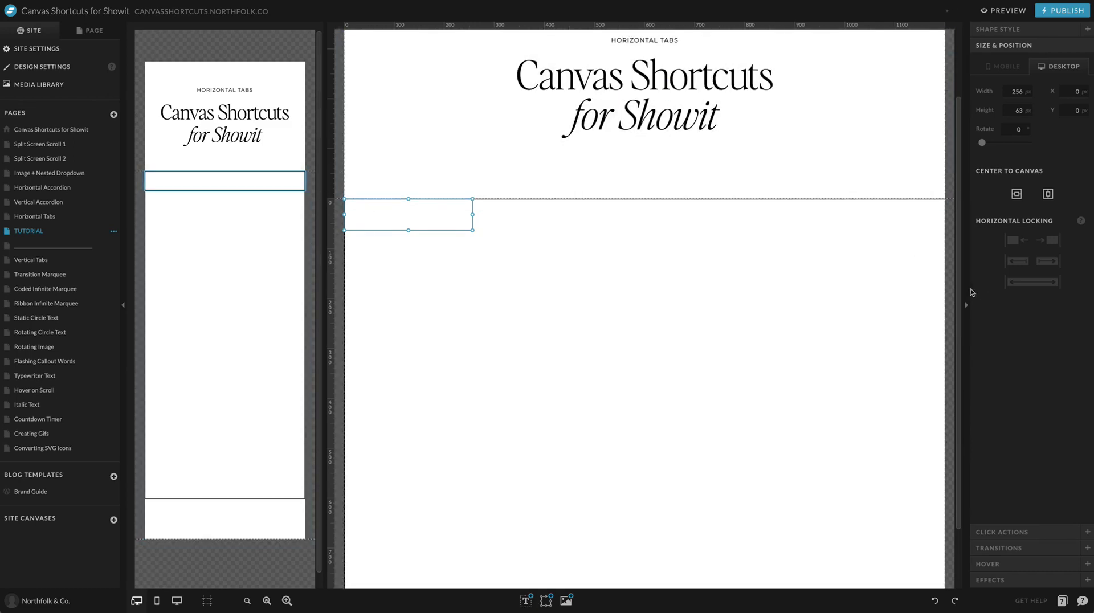
click(1018, 90)
text(301)
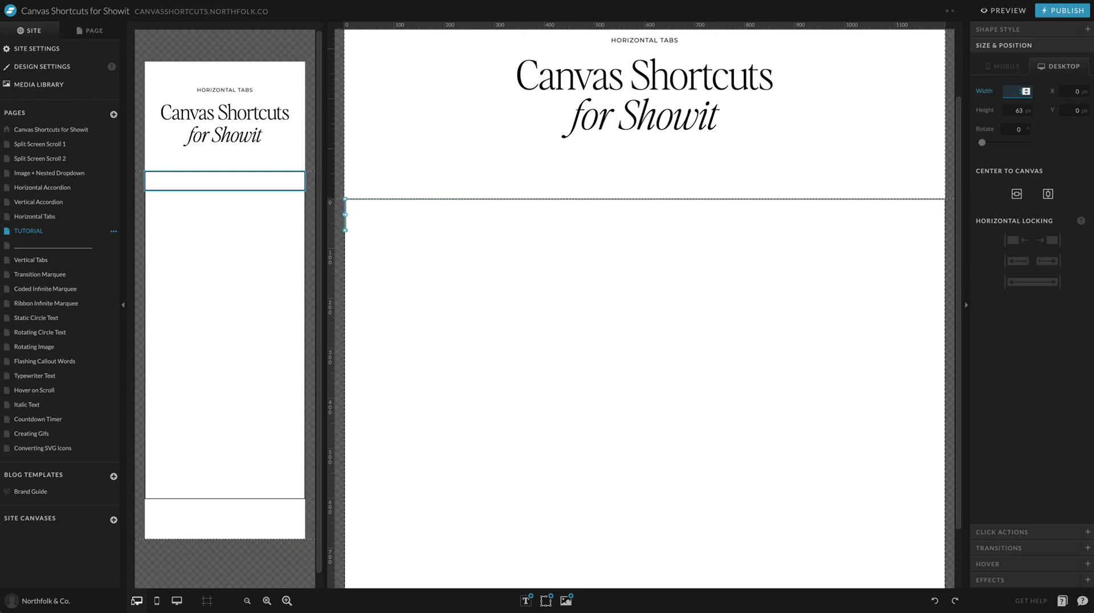
click(554, 255)
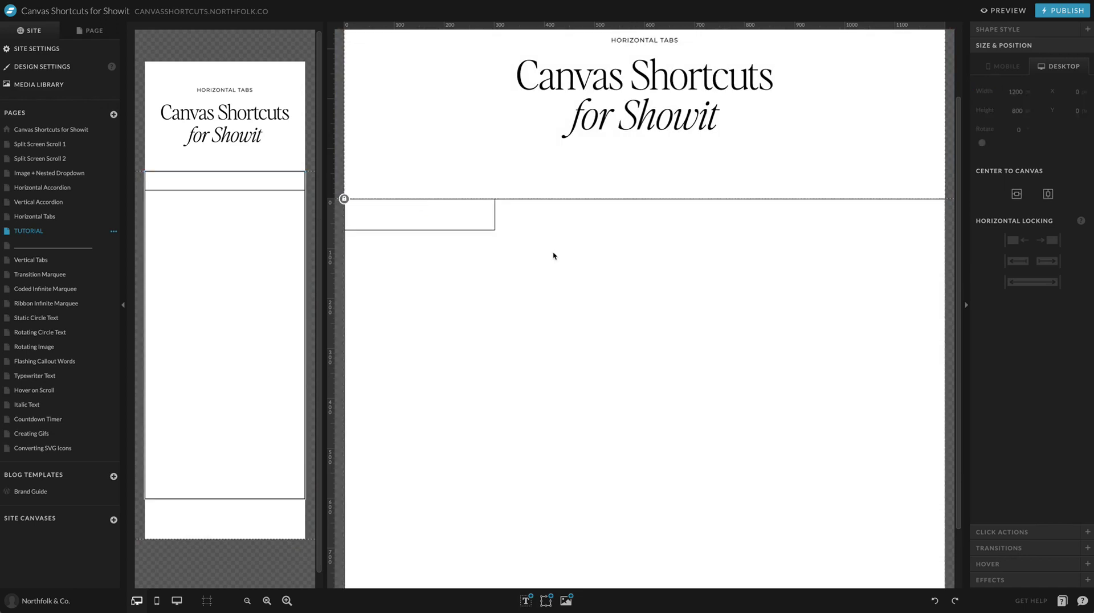
click(226, 188)
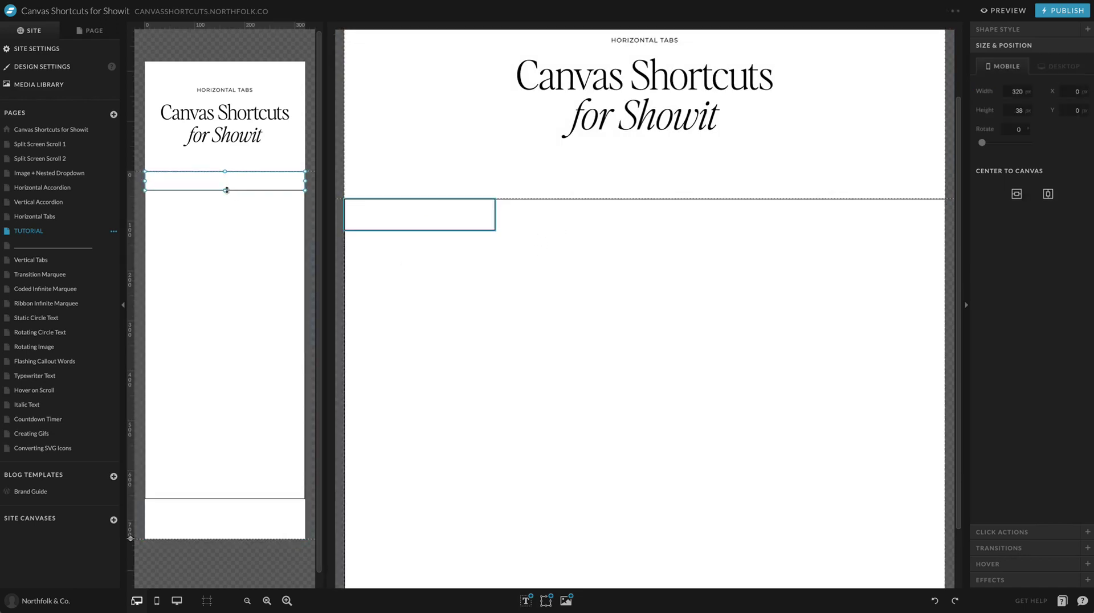
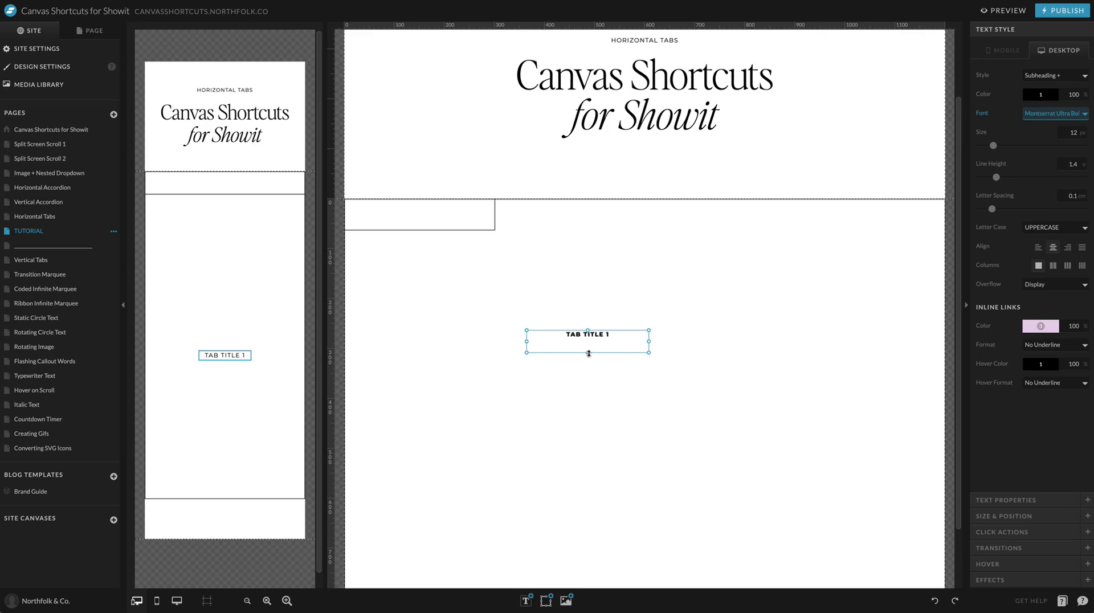
- Copy the TAB TITLE 1 text onto the desktop tab background and stretch its box to about 287 by 63 px
drag(603, 340, 431, 214)
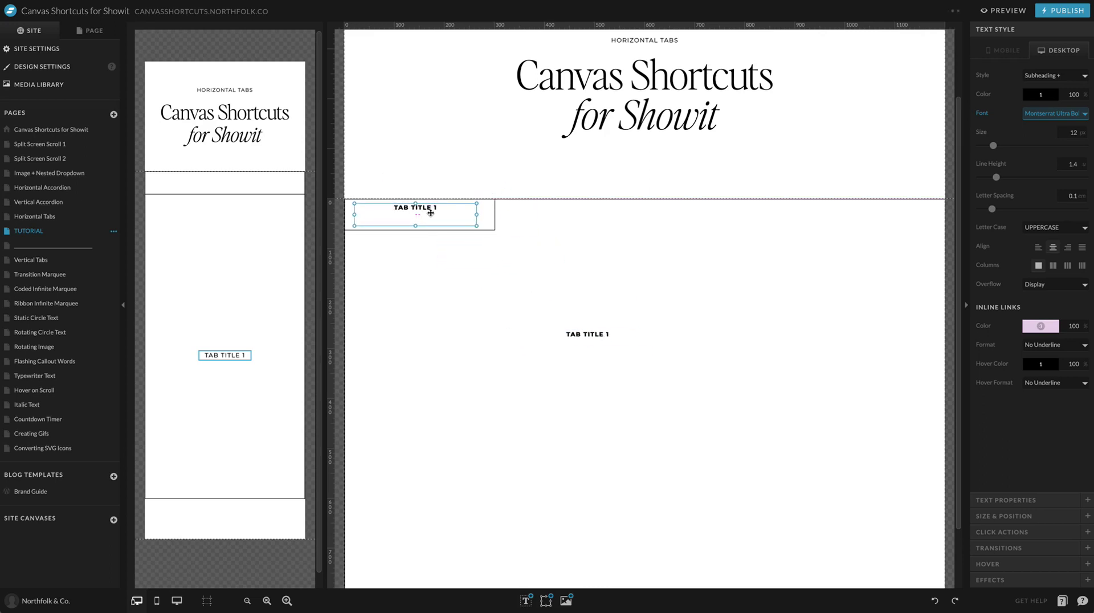
click(574, 334)
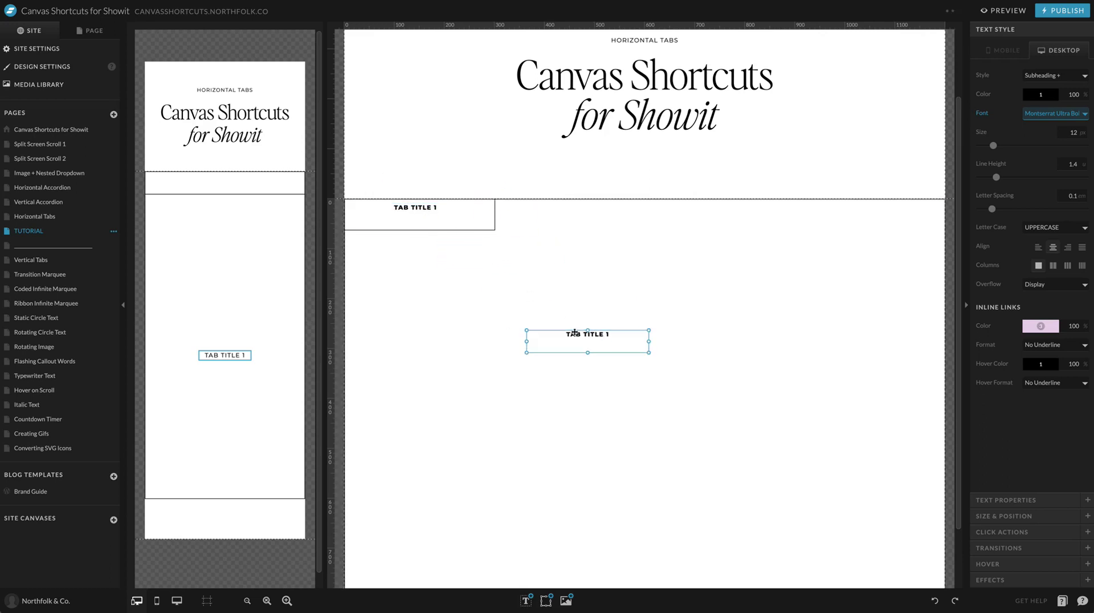
click(413, 209)
drag(414, 208, 406, 229)
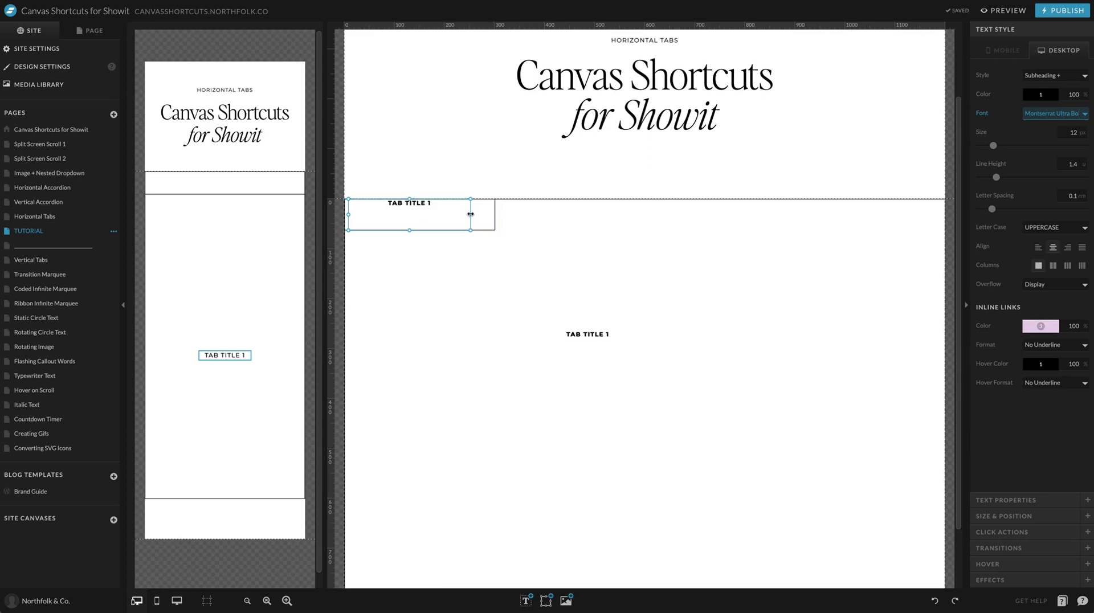
drag(475, 214, 490, 206)
- Delete the original TAB TITLE 1 text in the middle of the desktop canvas, keeping the copy inside the tab
click(89, 30)
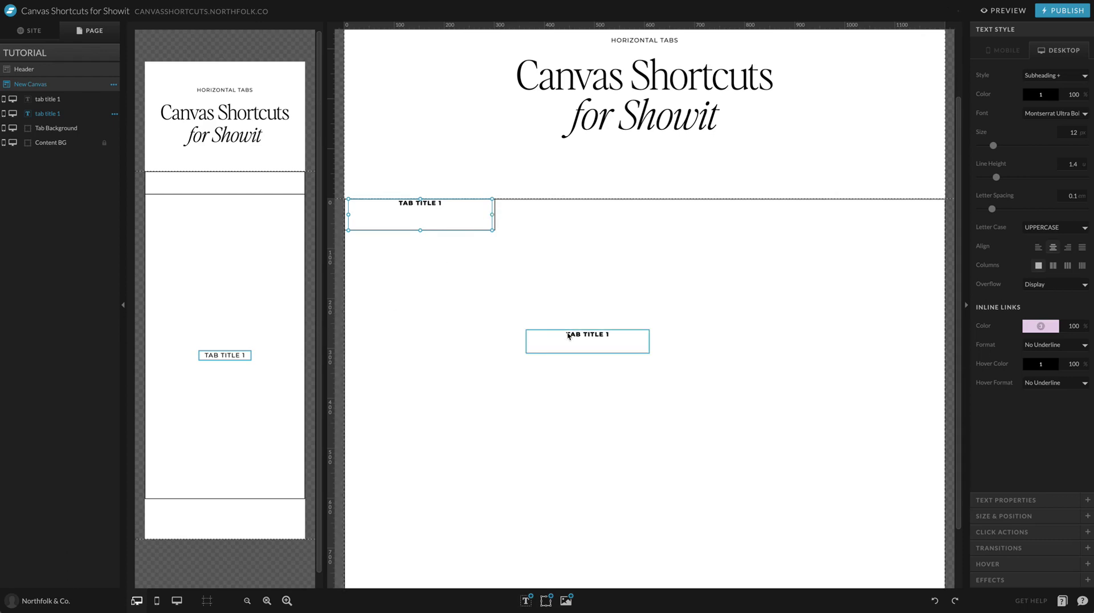
click(573, 341)
key(Delete)
click(429, 207)
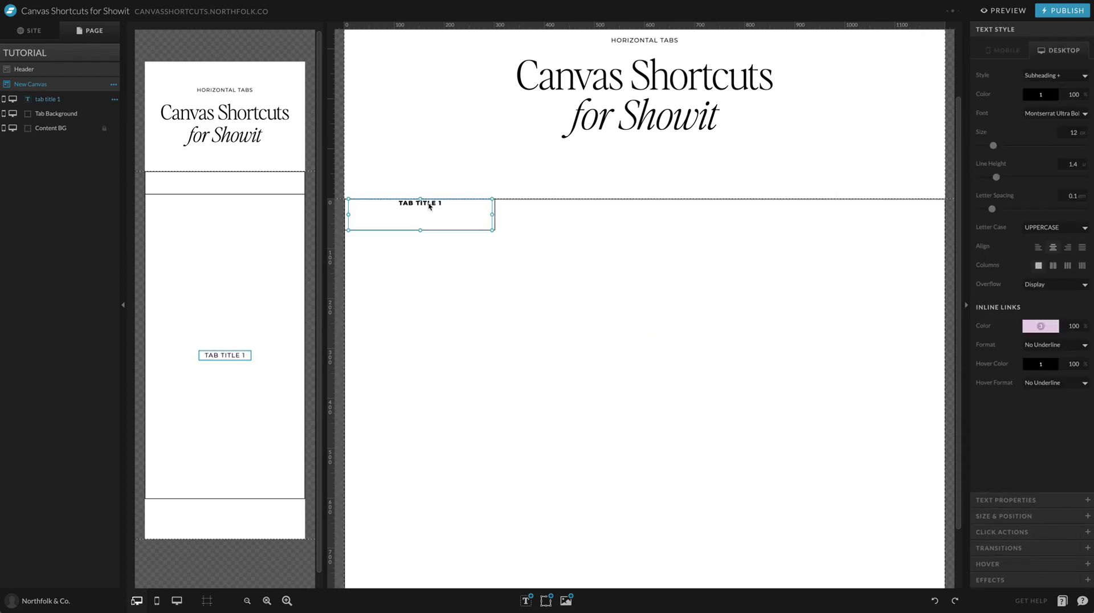
- On mobile, fit the tab title inside the strip in Montserrat Ultra Bold and set its line height to 3
click(222, 317)
drag(252, 356, 303, 182)
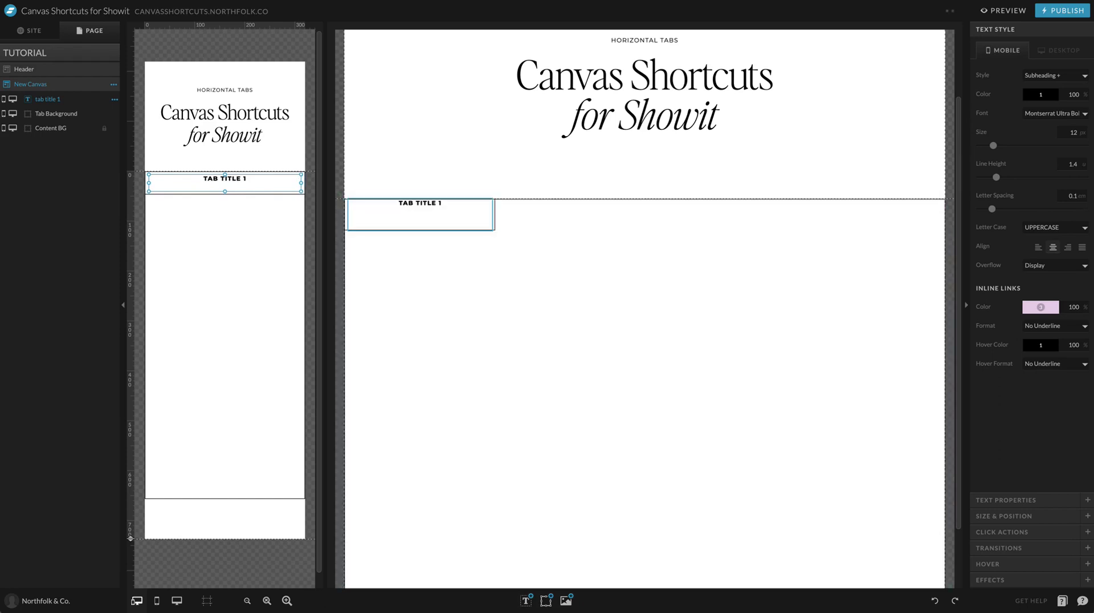
drag(993, 175, 1015, 178)
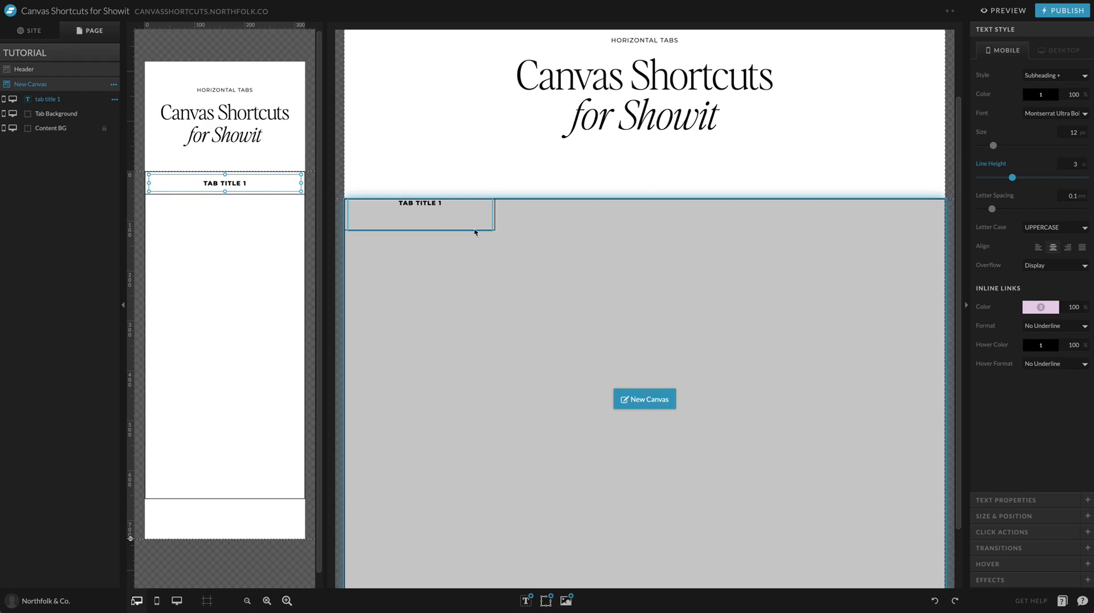
- Increase the desktop tab title's line height until the text is vertically centred in its tab
click(432, 206)
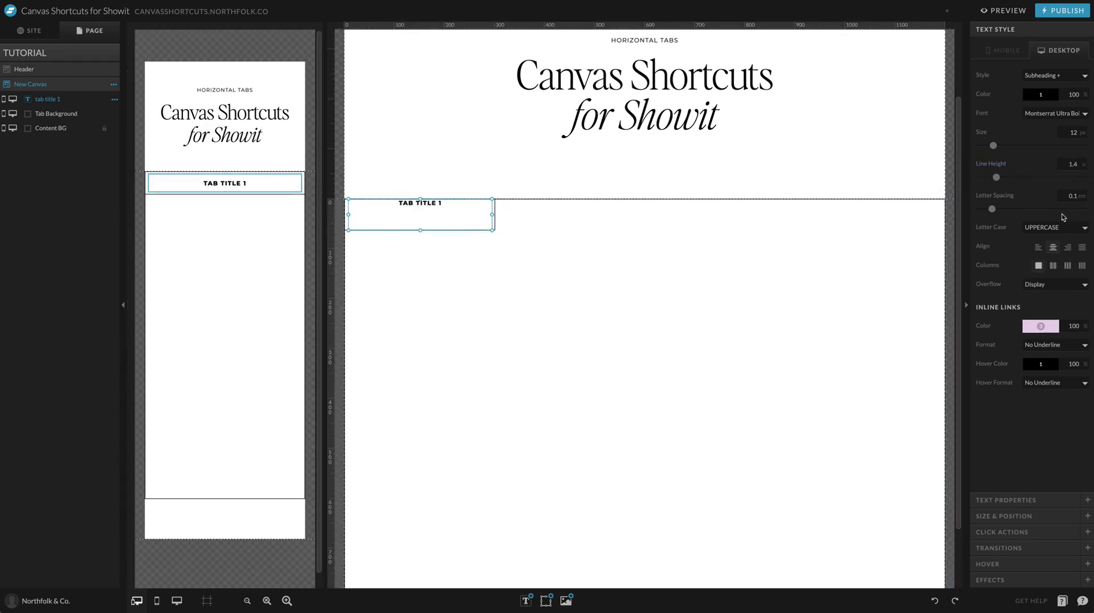
drag(999, 179, 1032, 172)
click(586, 316)
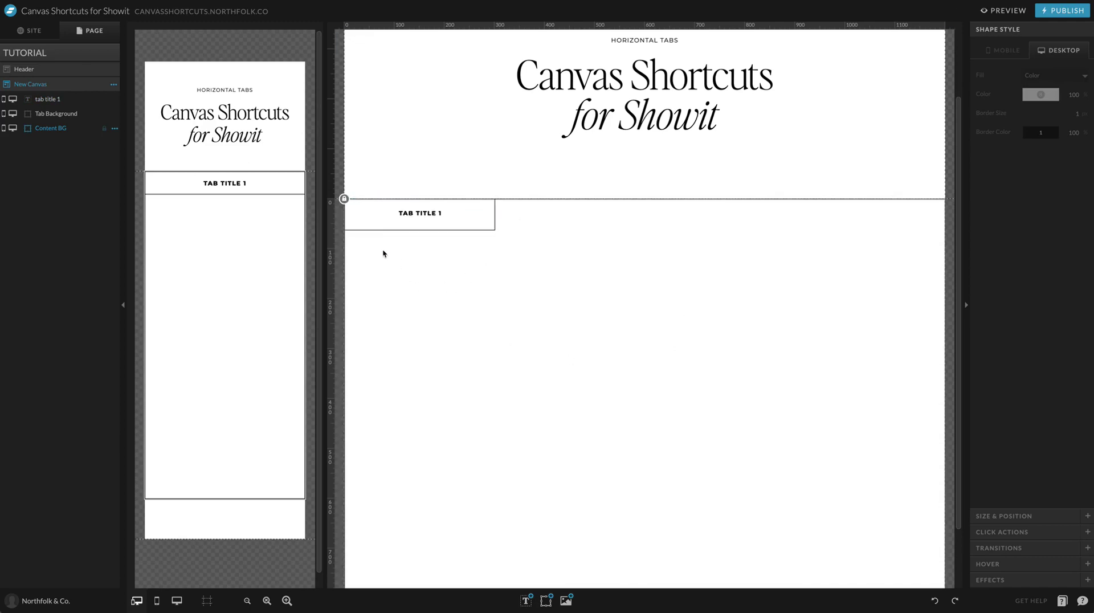
- Duplicate the tab title with its background, placing the copy beside the first tab on desktop and directly below it on mobile
click(408, 210)
click(517, 221)
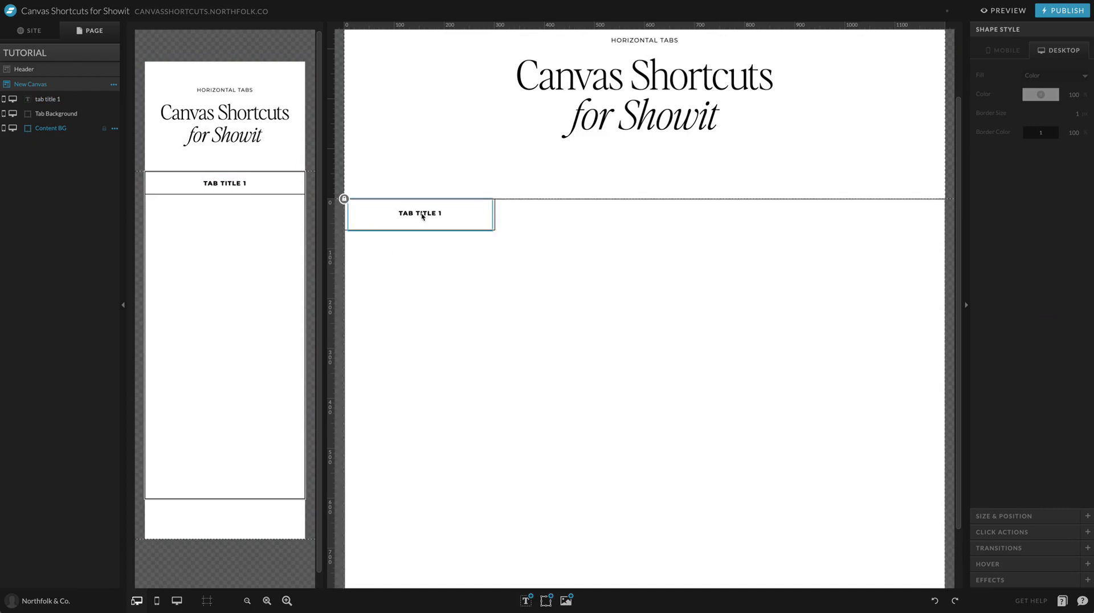
drag(422, 216, 564, 214)
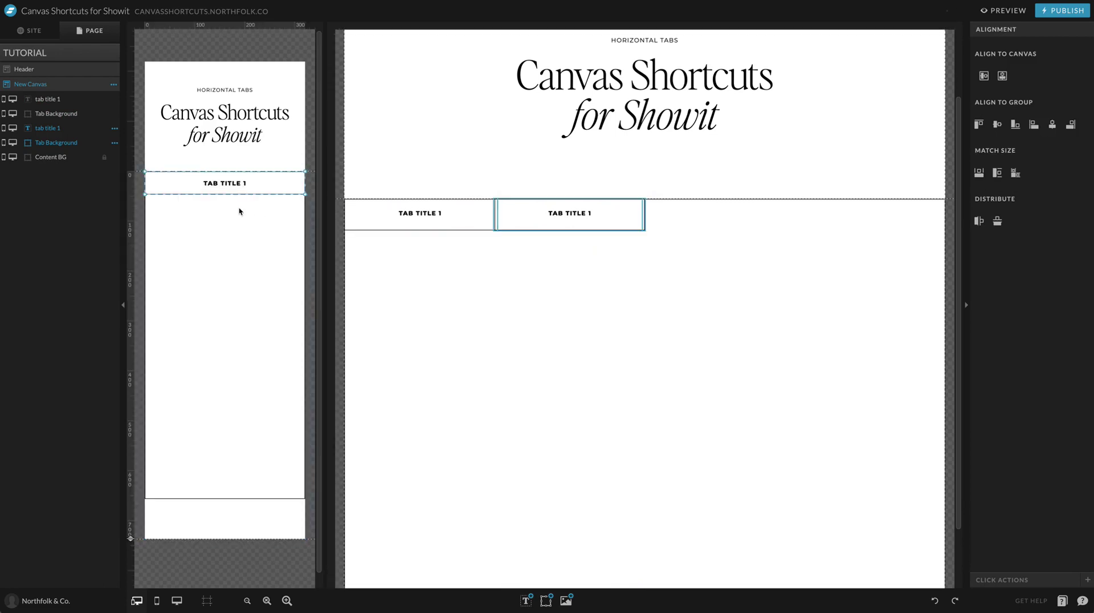
drag(239, 183, 239, 205)
click(304, 252)
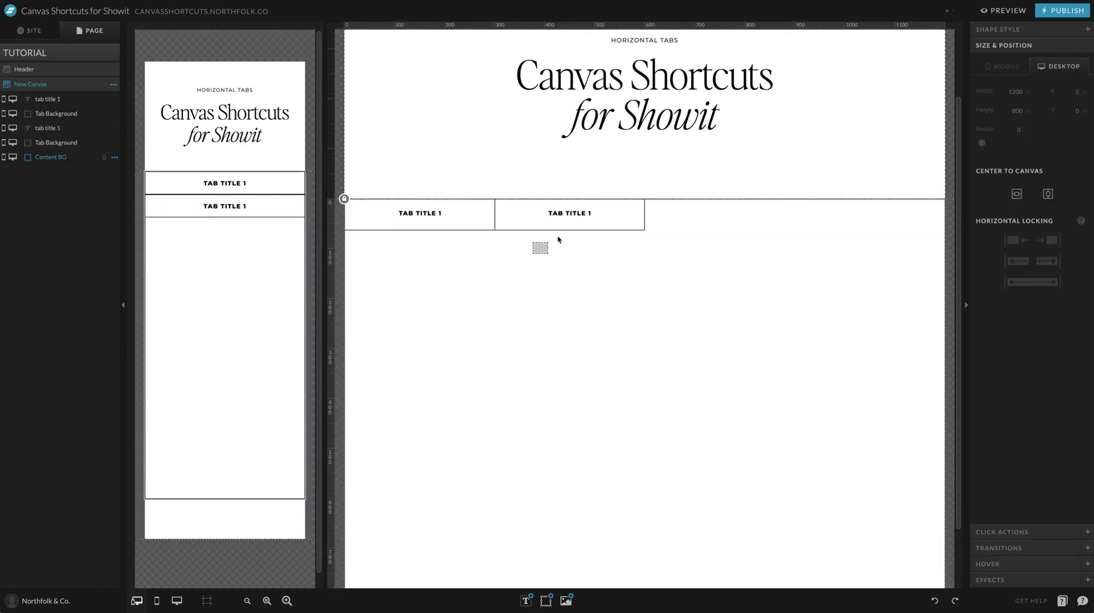
- Adjust the second tab's title and background so their edge overlaps the first tab's border on desktop and mobile
click(570, 221)
click(553, 311)
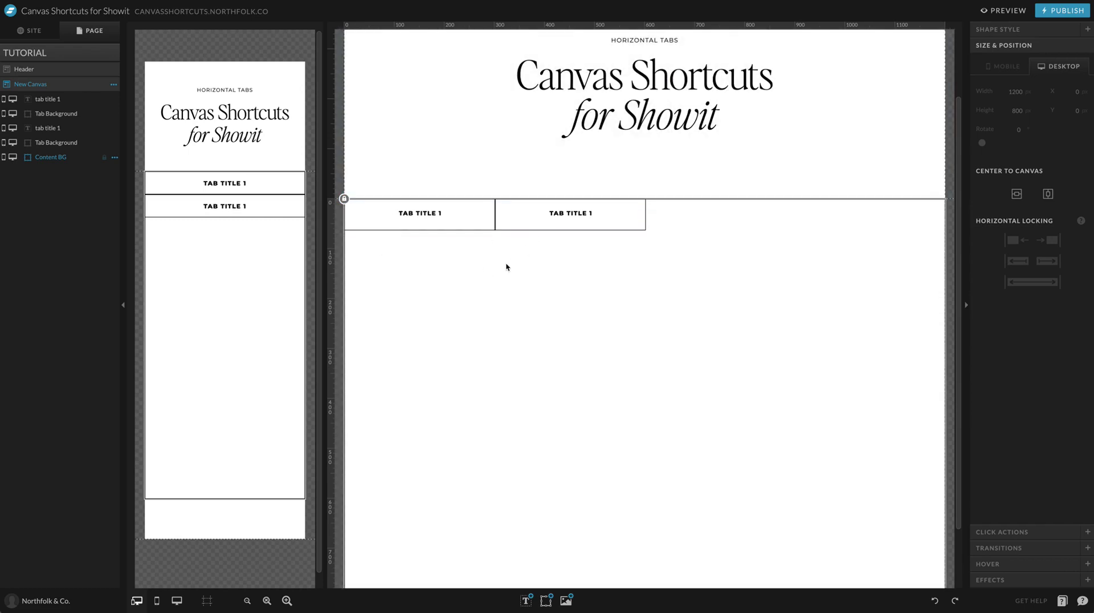
drag(537, 245, 591, 205)
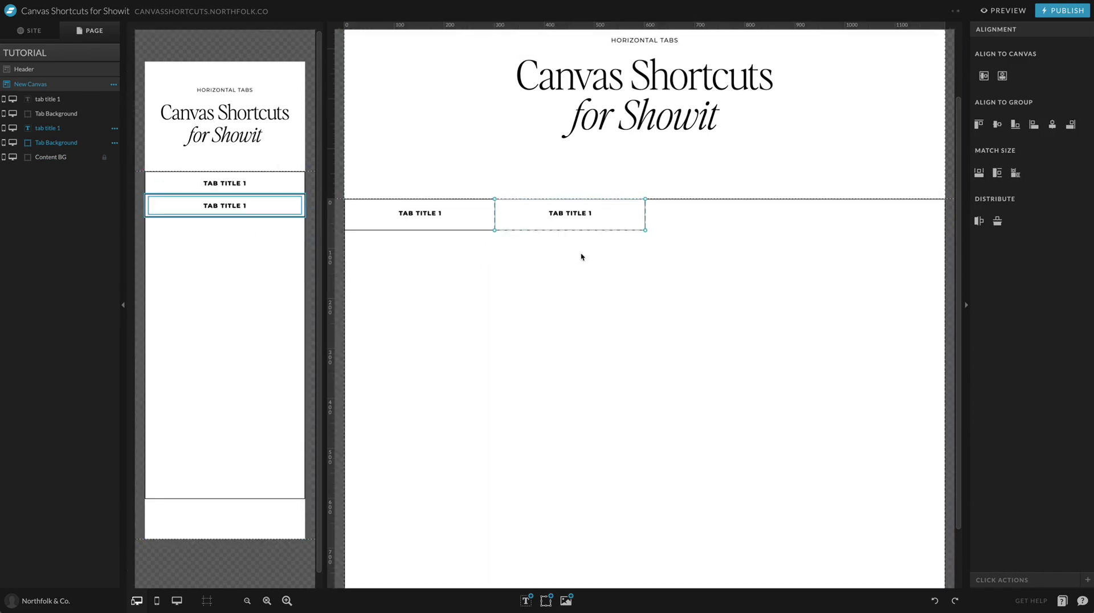
- Change the second tab's title to TAB TITLE 2
click(593, 215)
double_click(613, 212)
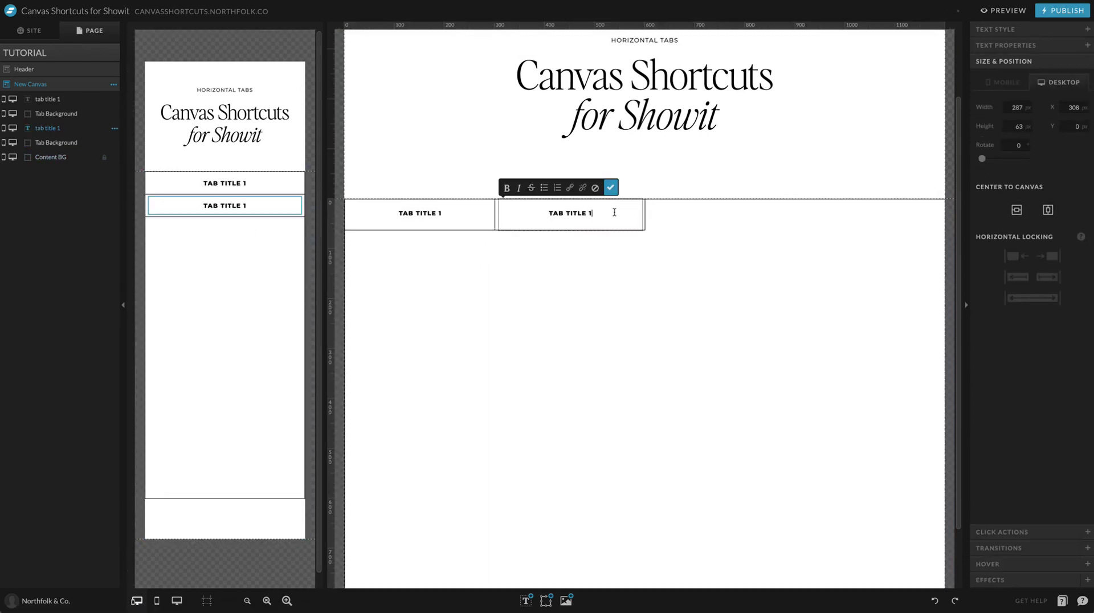
key(BackSpace)
text(2)
click(600, 313)
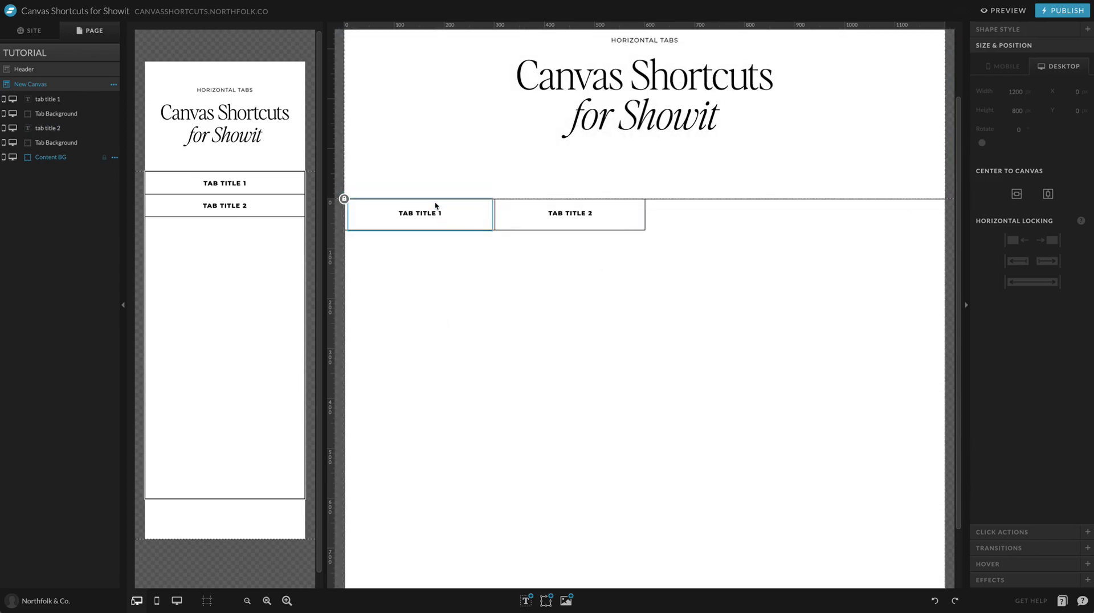
- Link the first tab's title to View 1 of this canvas
click(435, 207)
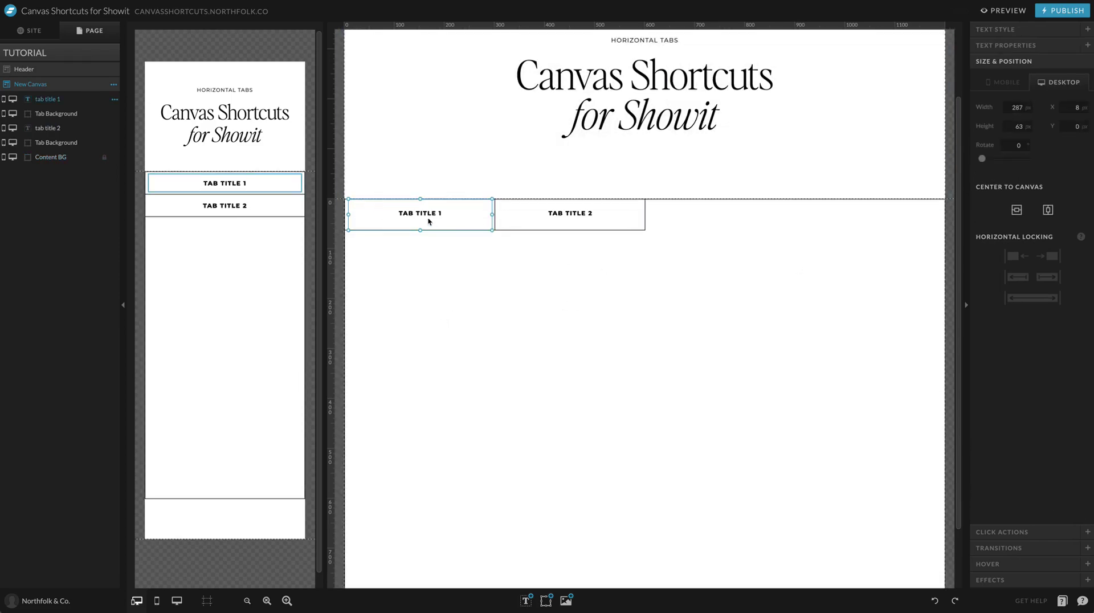
click(1002, 532)
click(1050, 131)
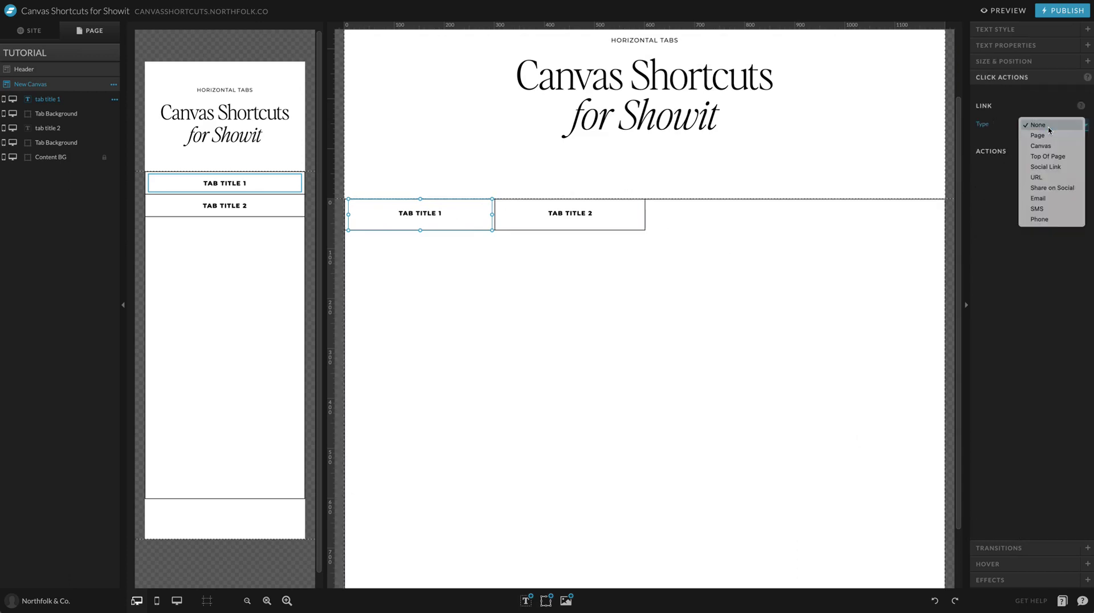
click(1044, 146)
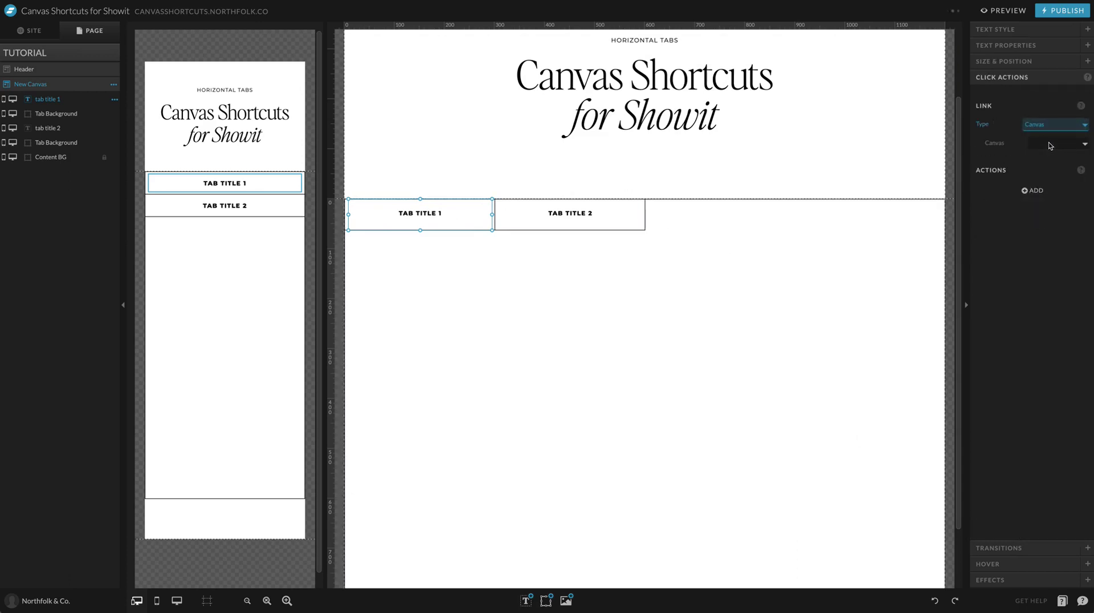
click(1050, 144)
click(1050, 158)
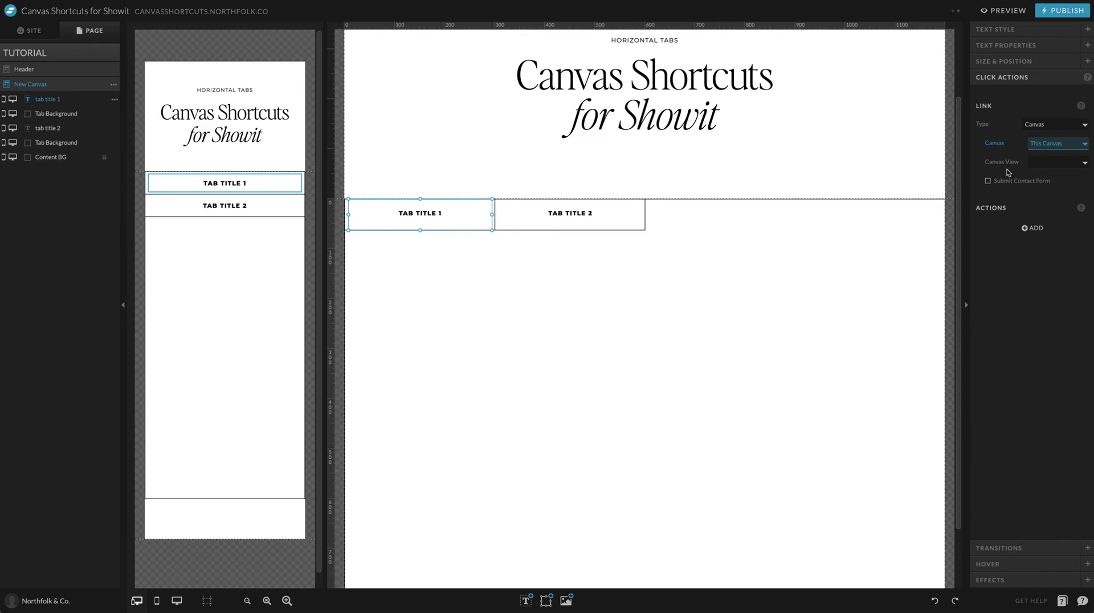
click(1037, 165)
click(1056, 196)
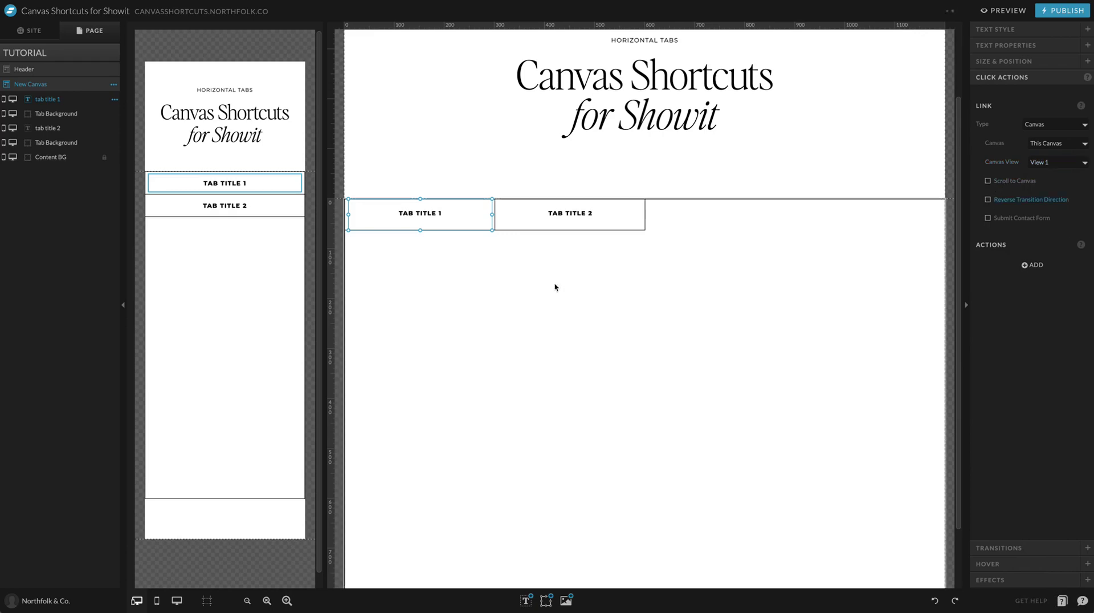
- Duplicate both tabs with their backgrounds and place the copies beside the second tab, completing a row of four on desktop
click(579, 216)
click(544, 267)
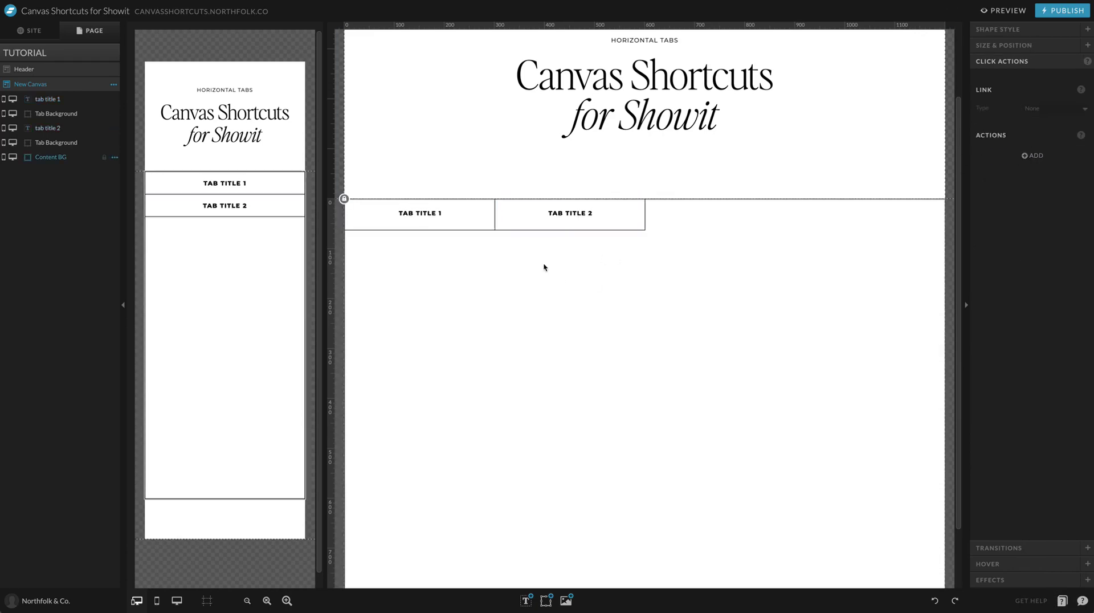
drag(448, 260, 834, 200)
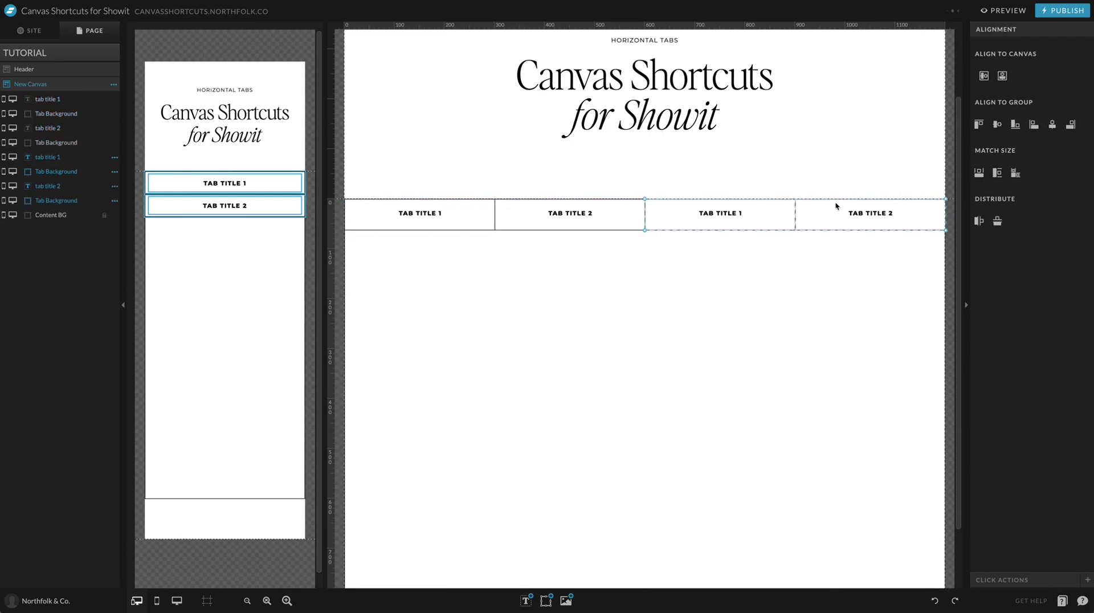
click(736, 289)
drag(699, 246, 857, 208)
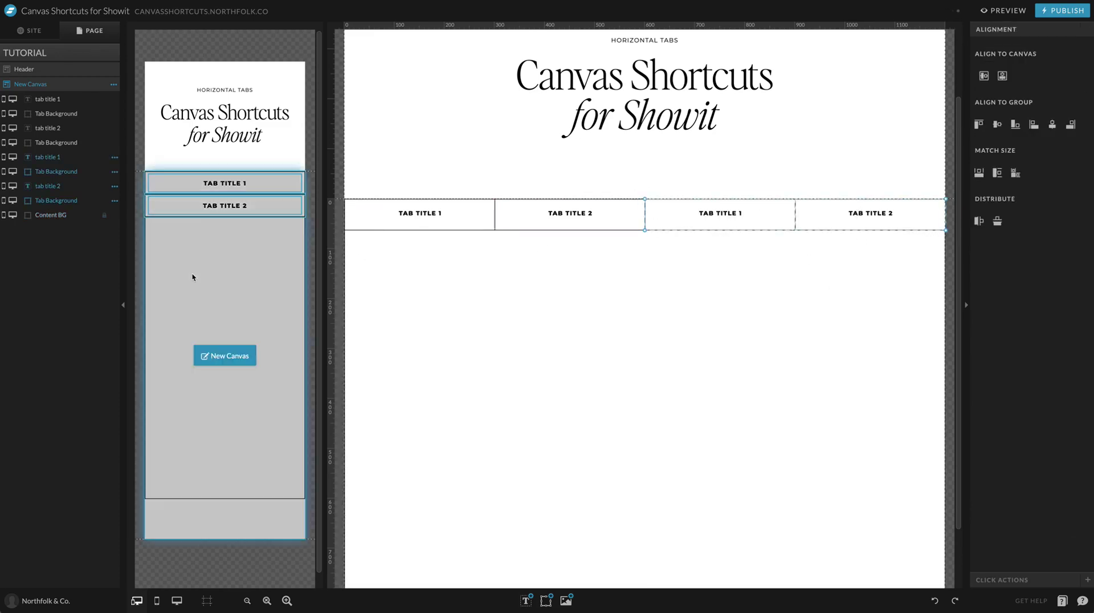
- Stack the two duplicated tabs directly below TAB TITLE 2 on mobile, with their edge overlapping its border
click(193, 276)
key(shift+Down)
key(shift+Down)
key(shift+Down)
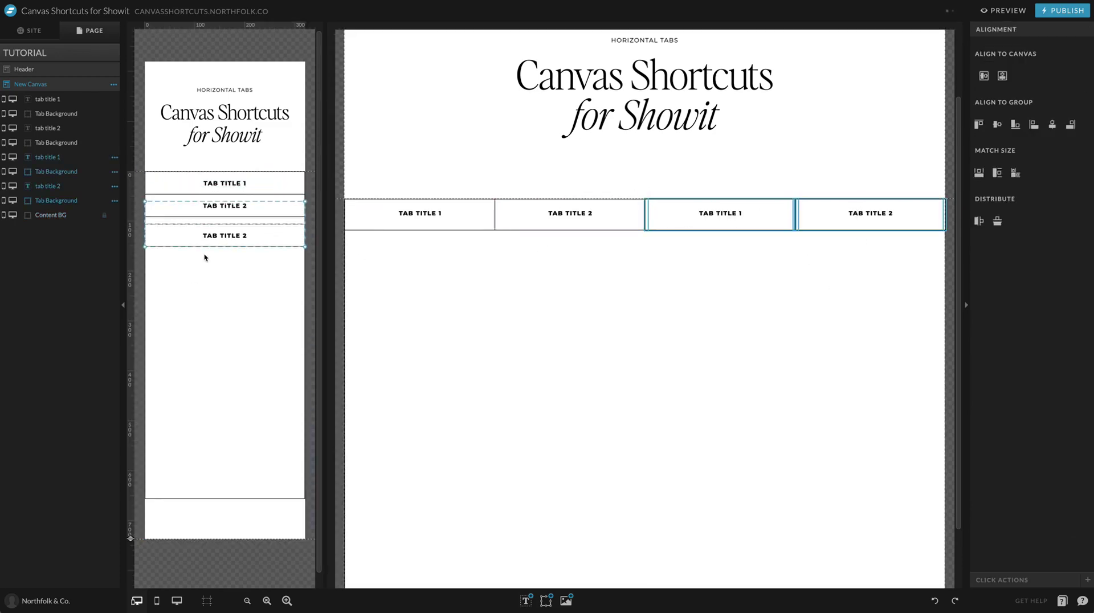
drag(221, 234, 223, 246)
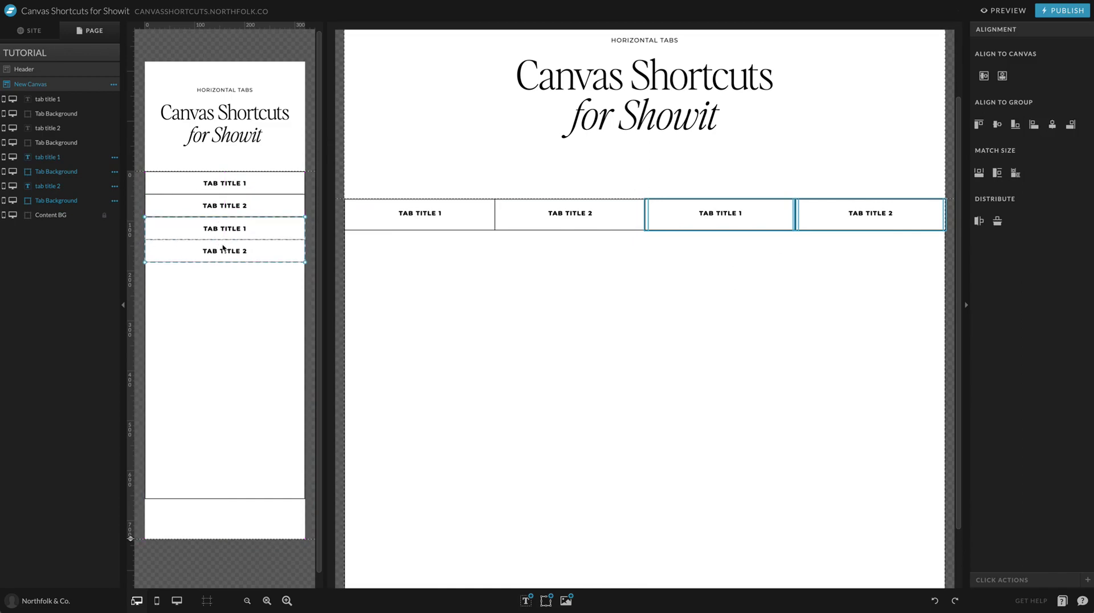
click(204, 283)
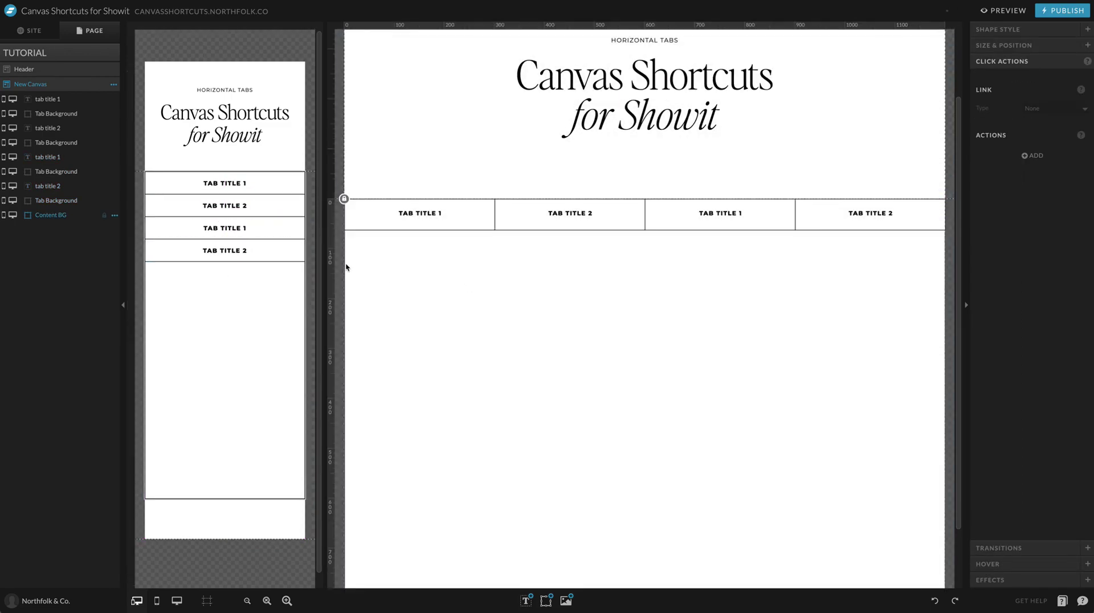
- Configure one shared link for all four tab titles: type Canvas, target This Canvas, canvas view View 1
drag(399, 255, 911, 200)
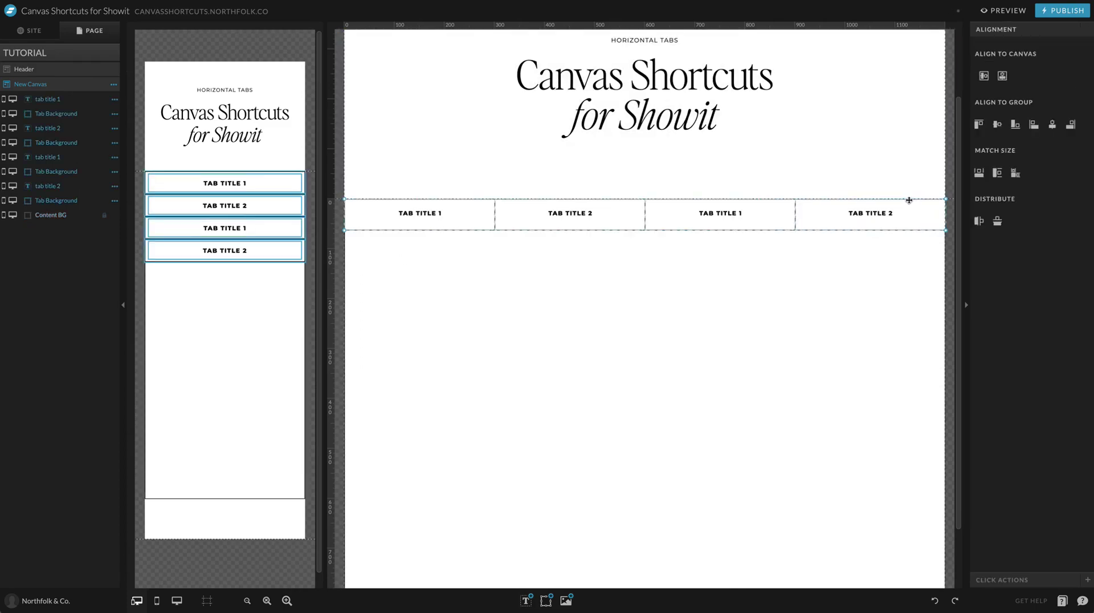
click(912, 201)
click(762, 217)
shift+click(575, 218)
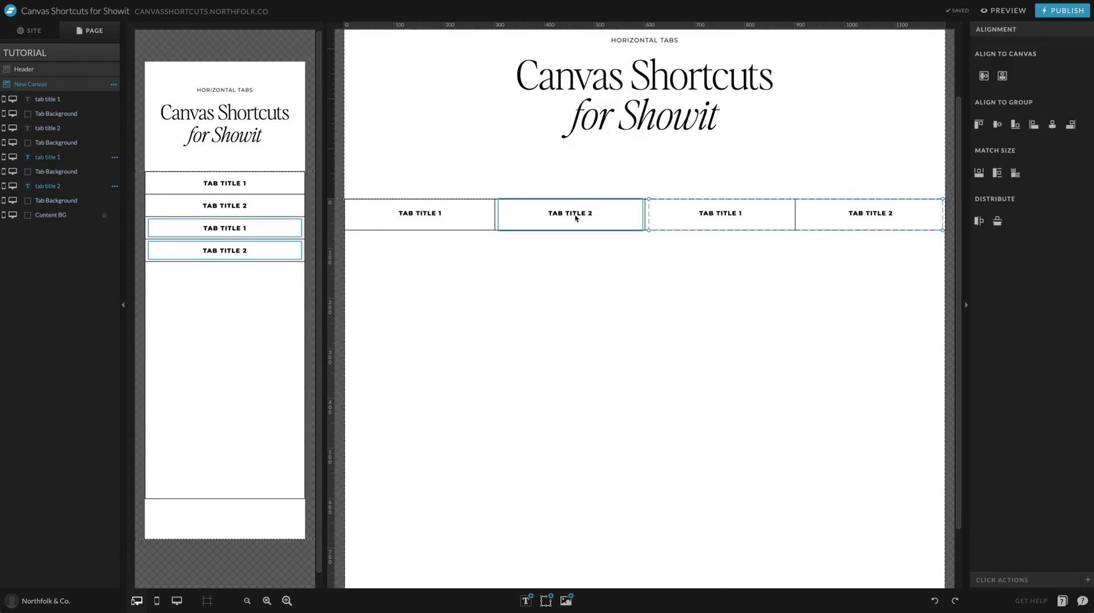
shift+click(428, 217)
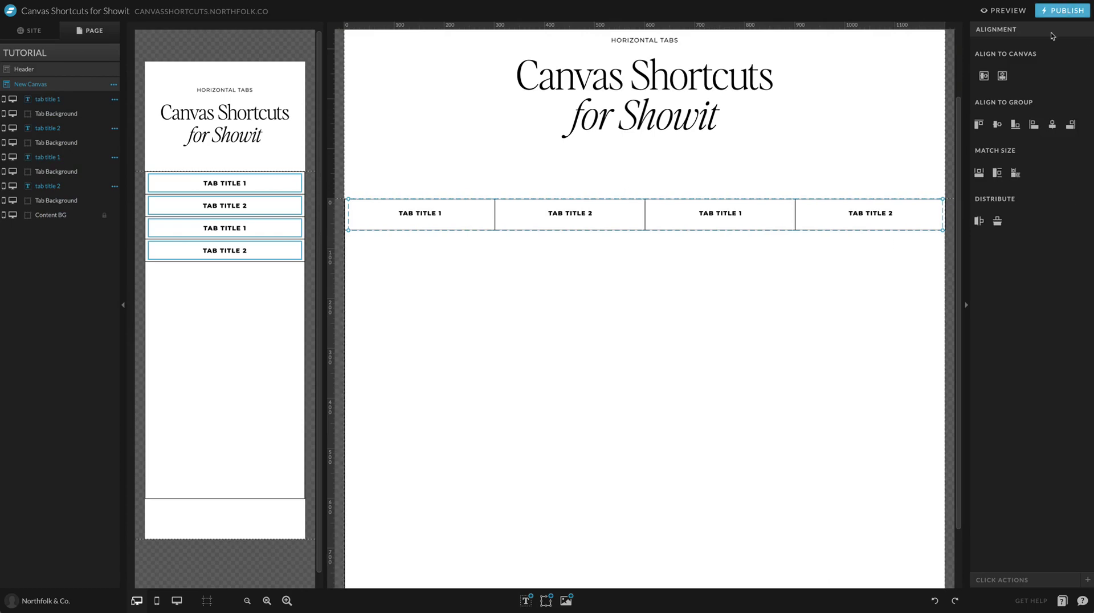
click(994, 581)
click(1049, 67)
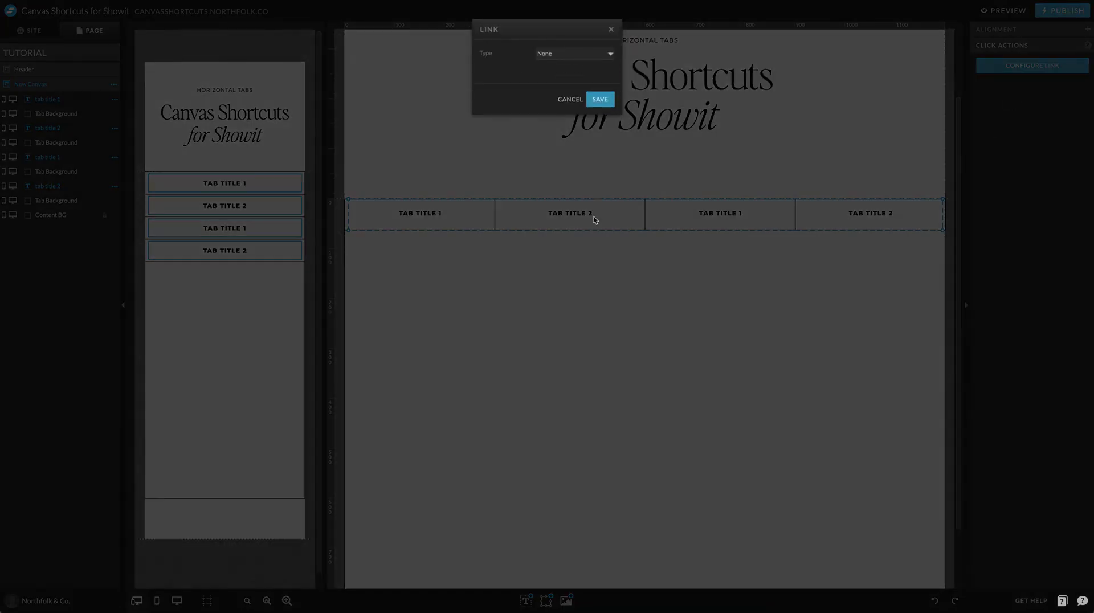
click(598, 57)
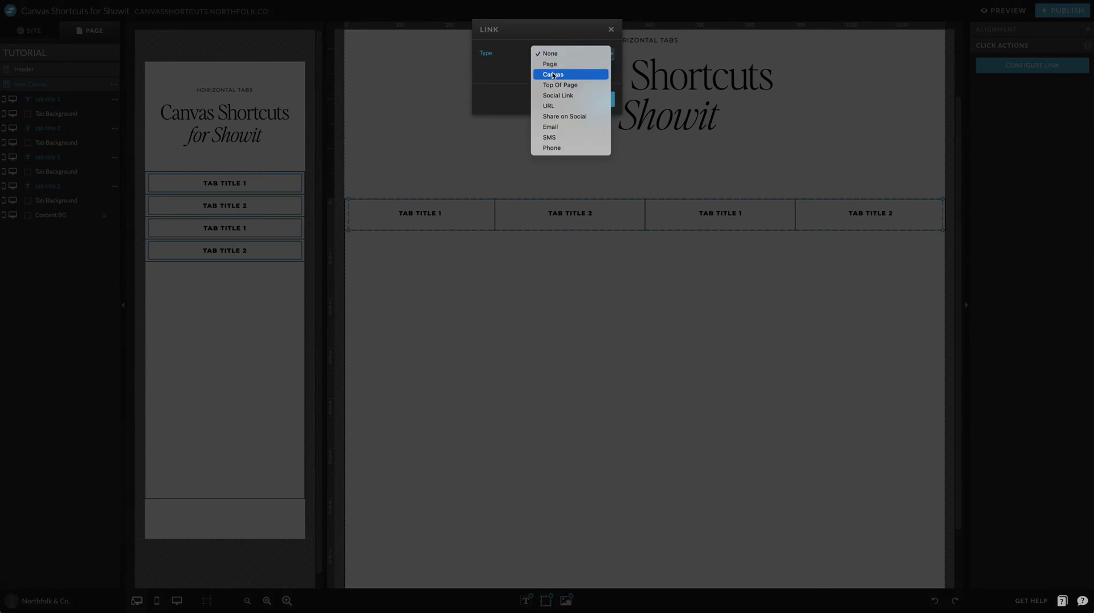
click(553, 75)
click(573, 73)
click(565, 96)
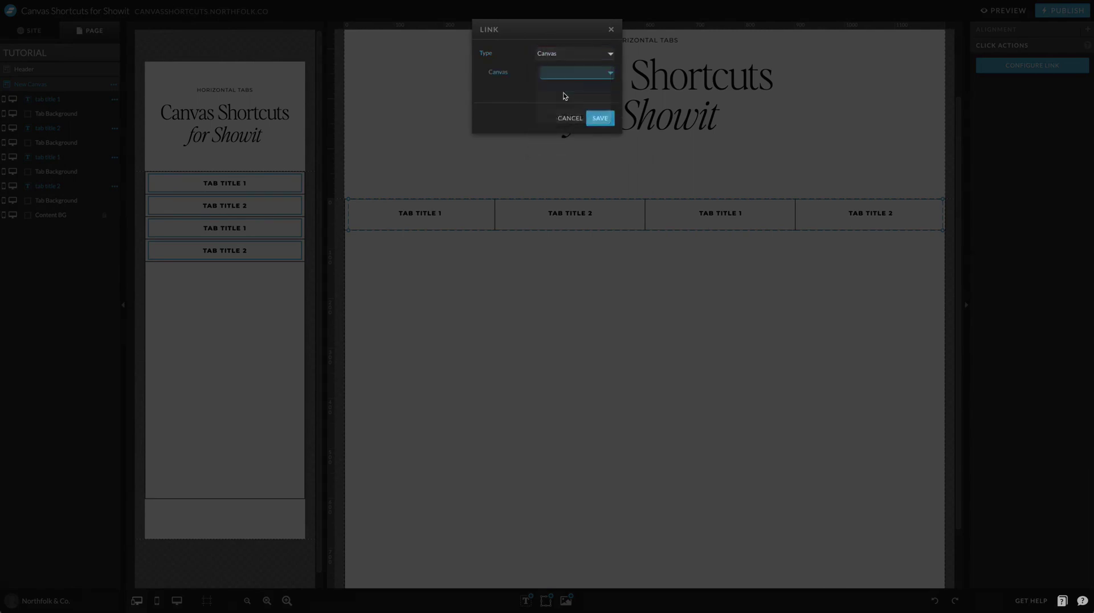
click(564, 93)
click(570, 120)
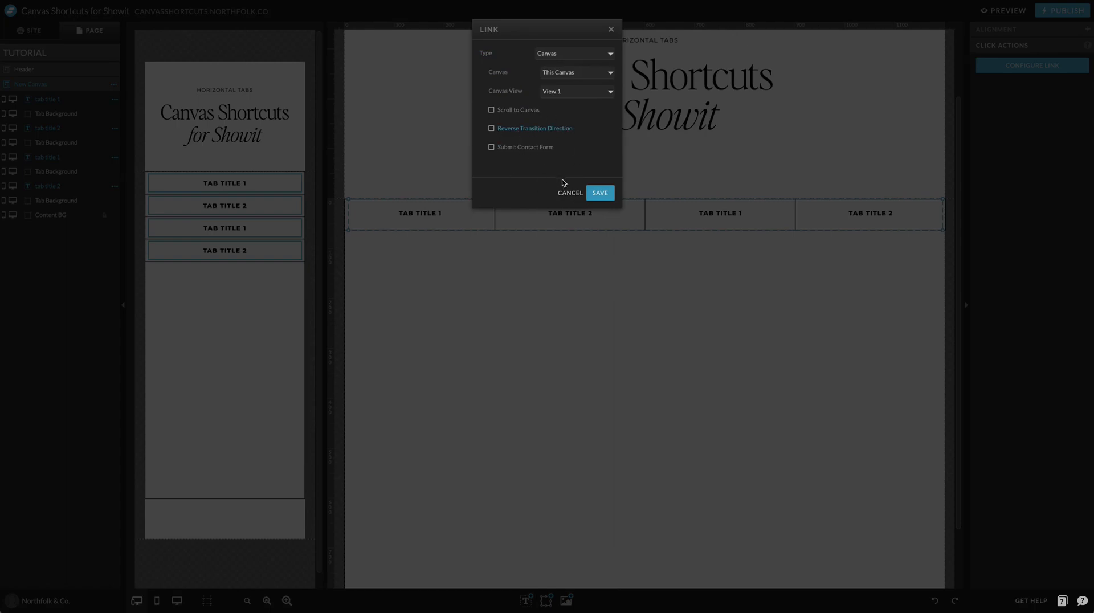
click(609, 193)
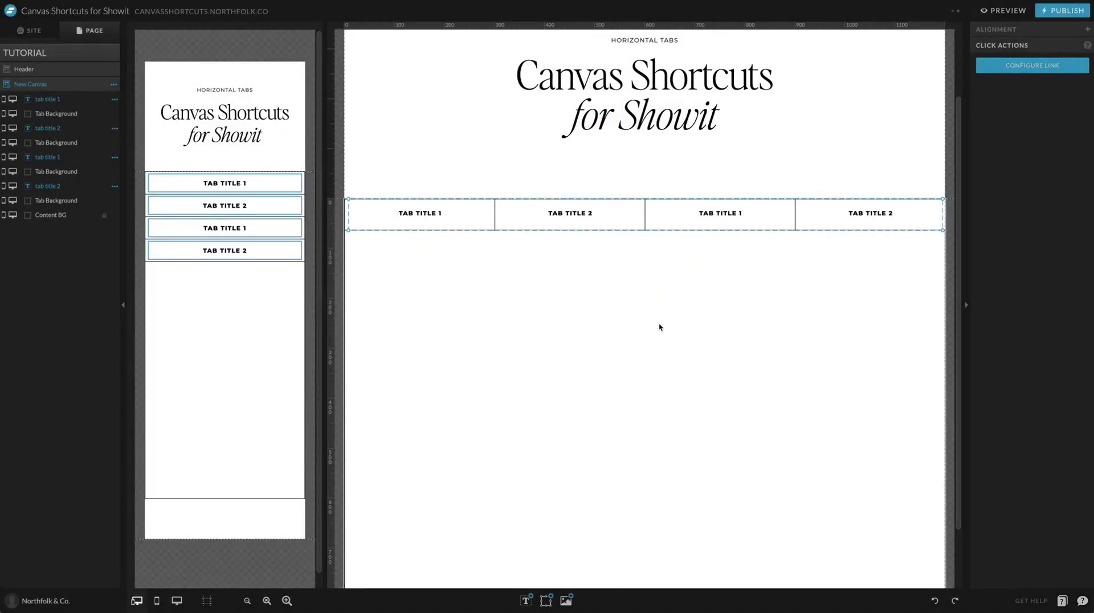
- Change the linked canvas view of the second, third and fourth tab titles so each matches its tab's position
click(589, 209)
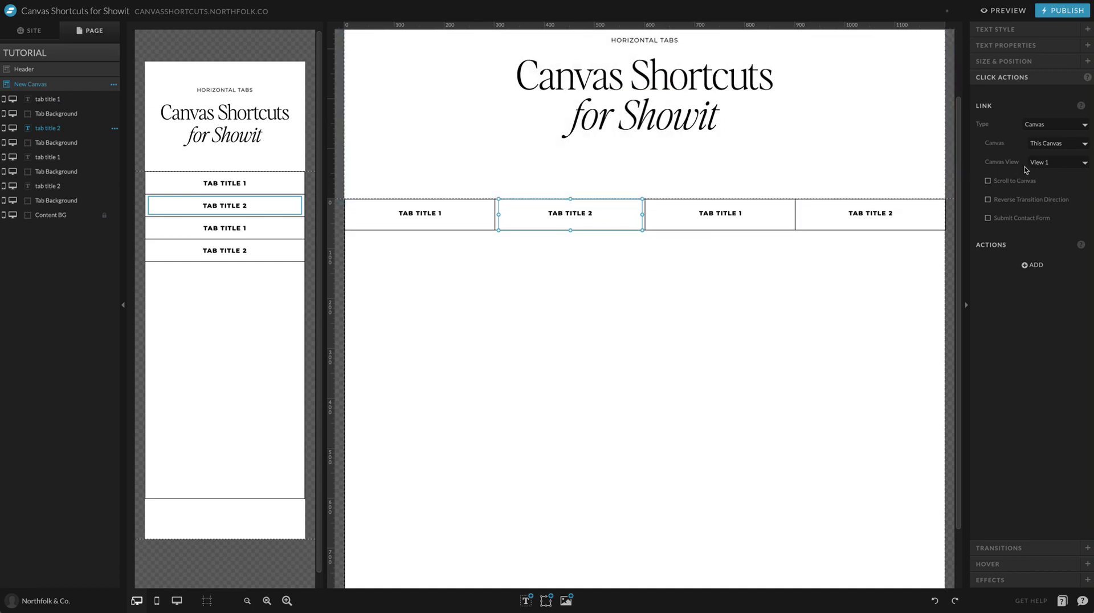
click(1077, 164)
click(1060, 173)
click(760, 221)
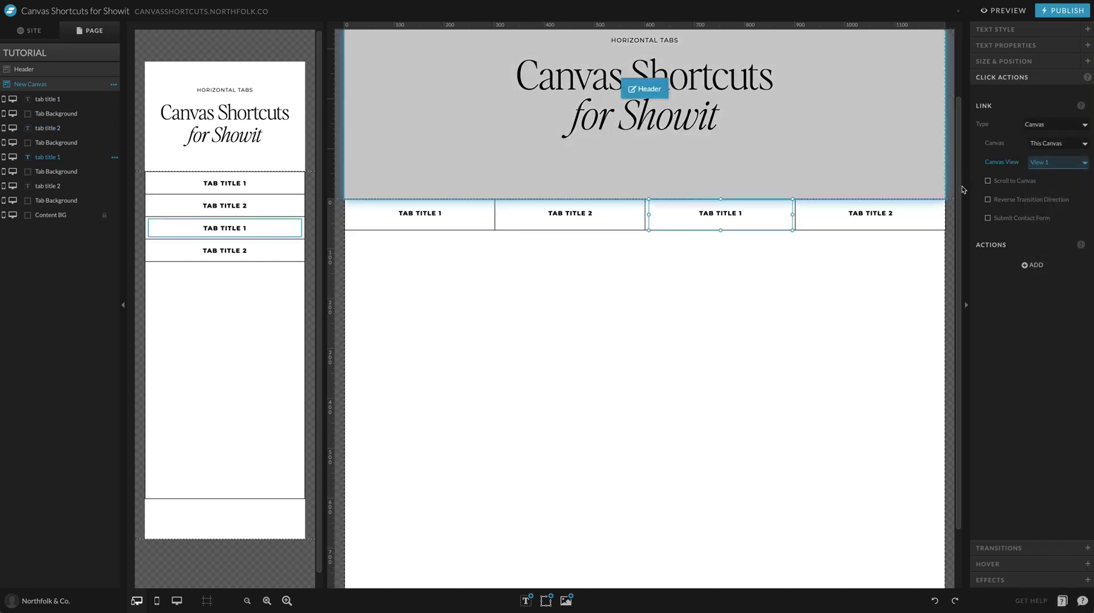
click(1058, 162)
click(1059, 184)
click(859, 215)
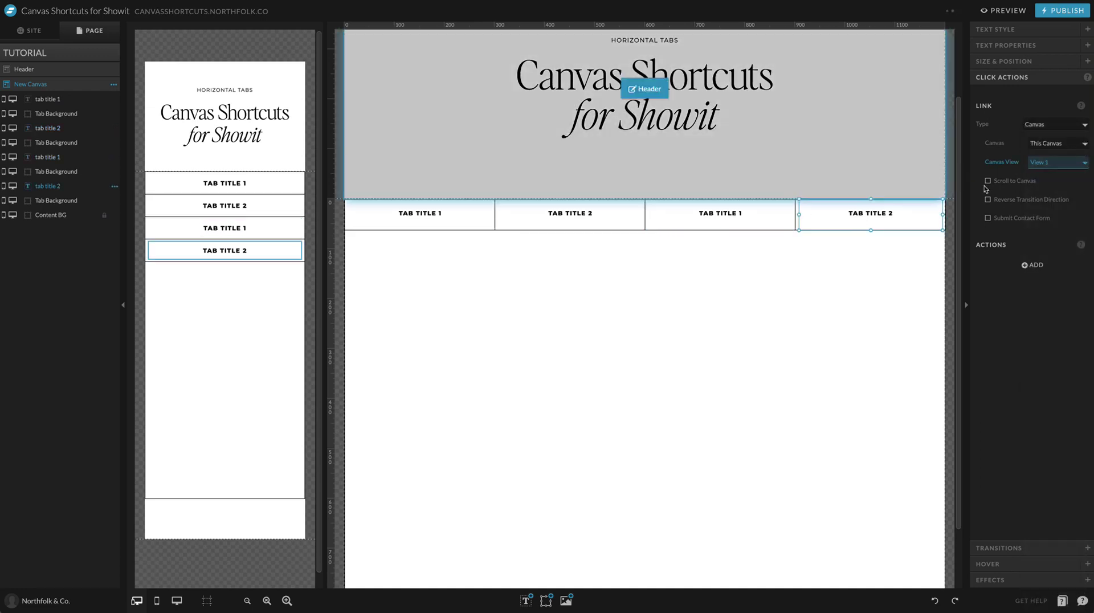
click(1058, 162)
click(1046, 195)
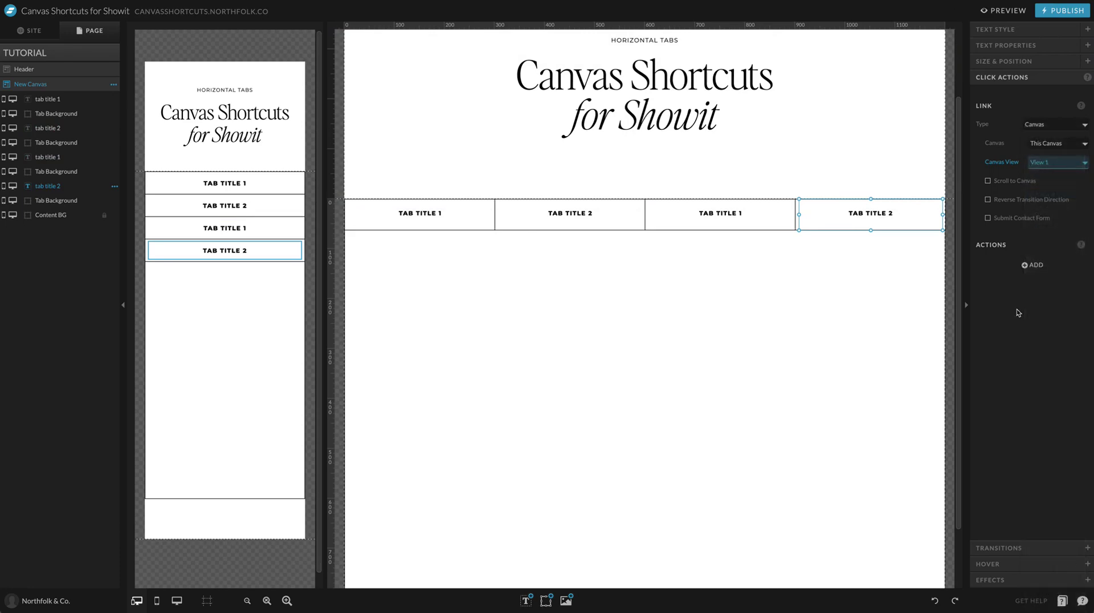
- Preview the page on desktop and check how the tab row and content border look
click(684, 323)
scroll(684, 324, down, 2)
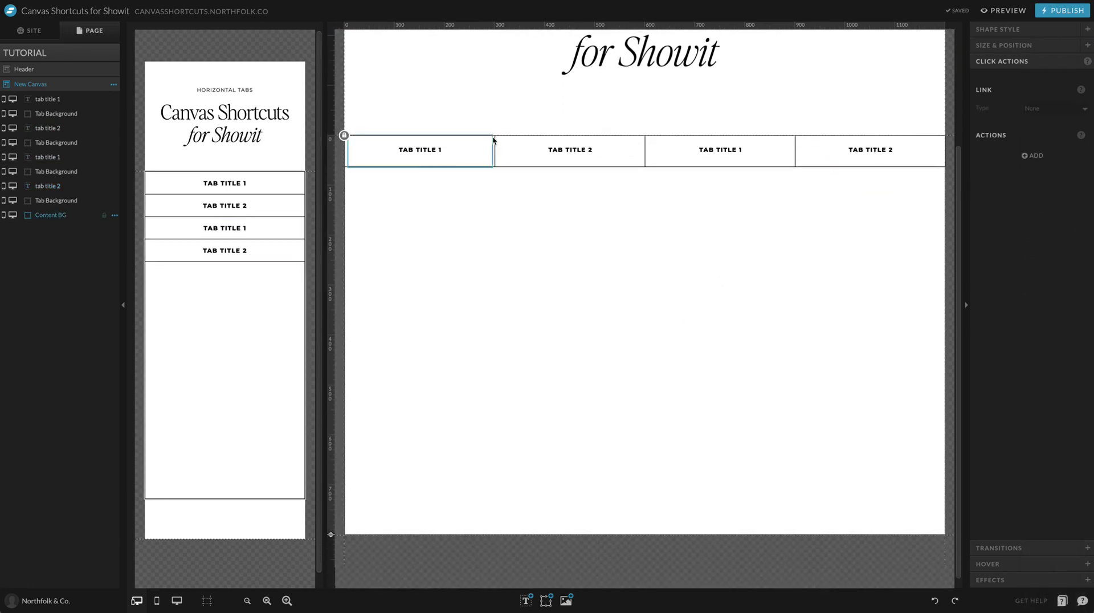
click(1008, 11)
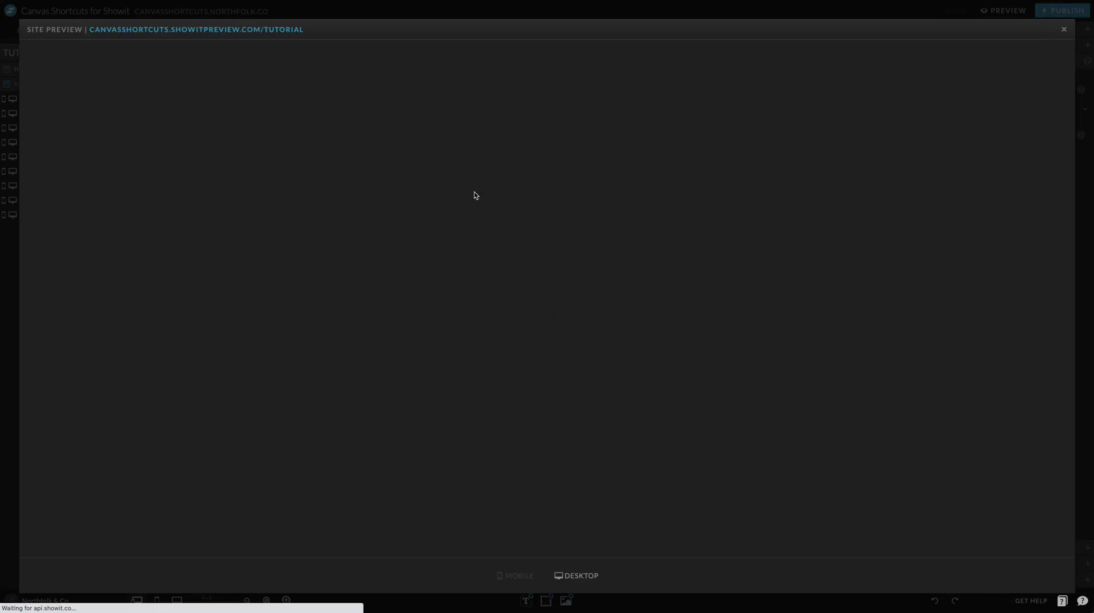
scroll(781, 298, down, 2)
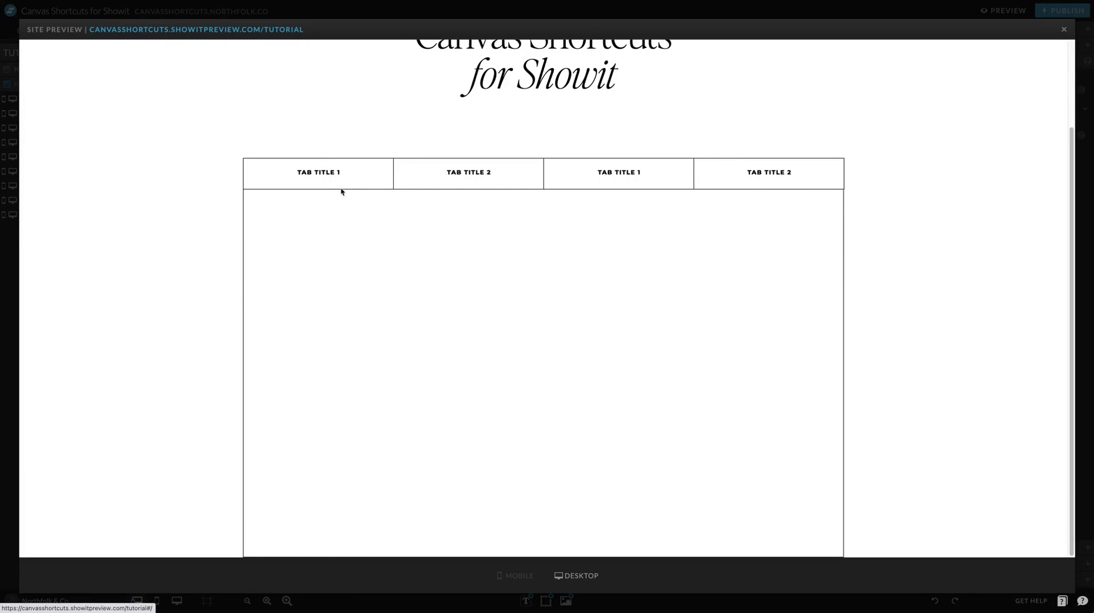
key(Escape)
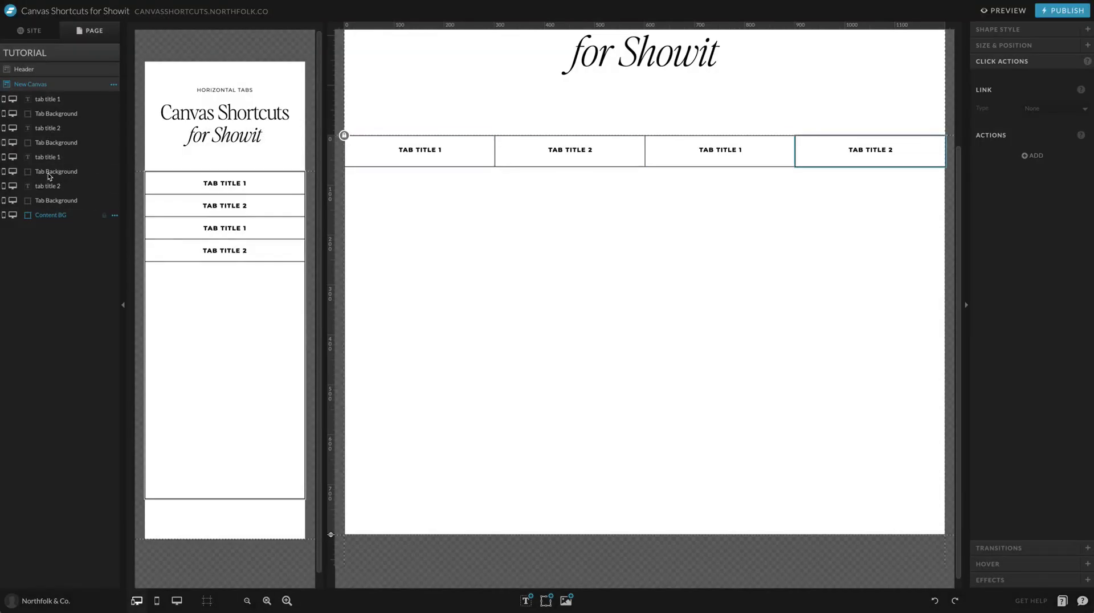
- Slightly increase the desktop line height of the tab titles to centre the text vertically
click(424, 147)
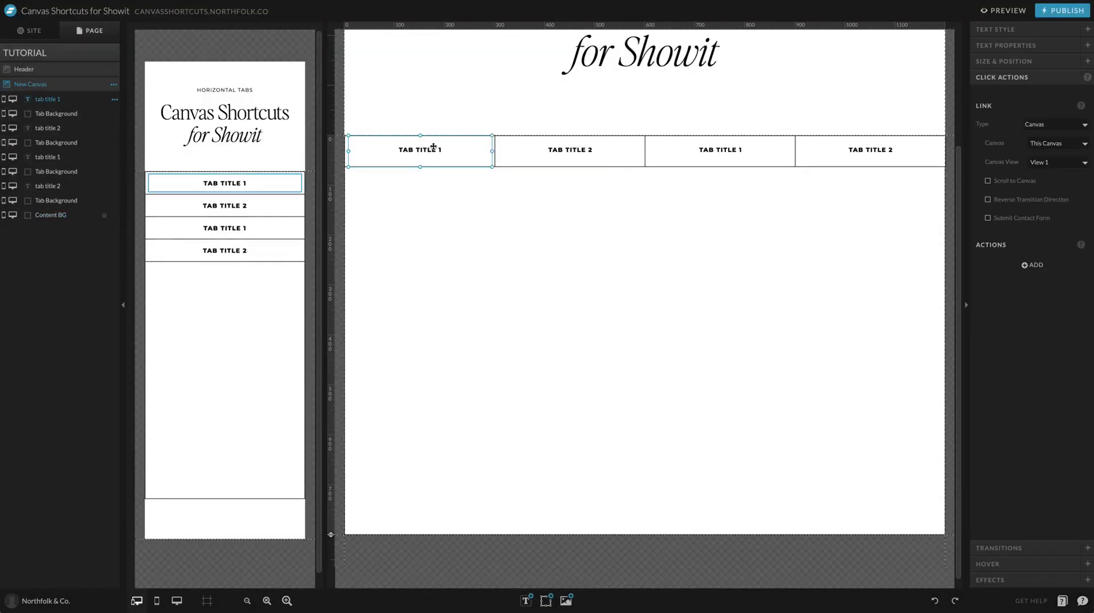
click(1033, 31)
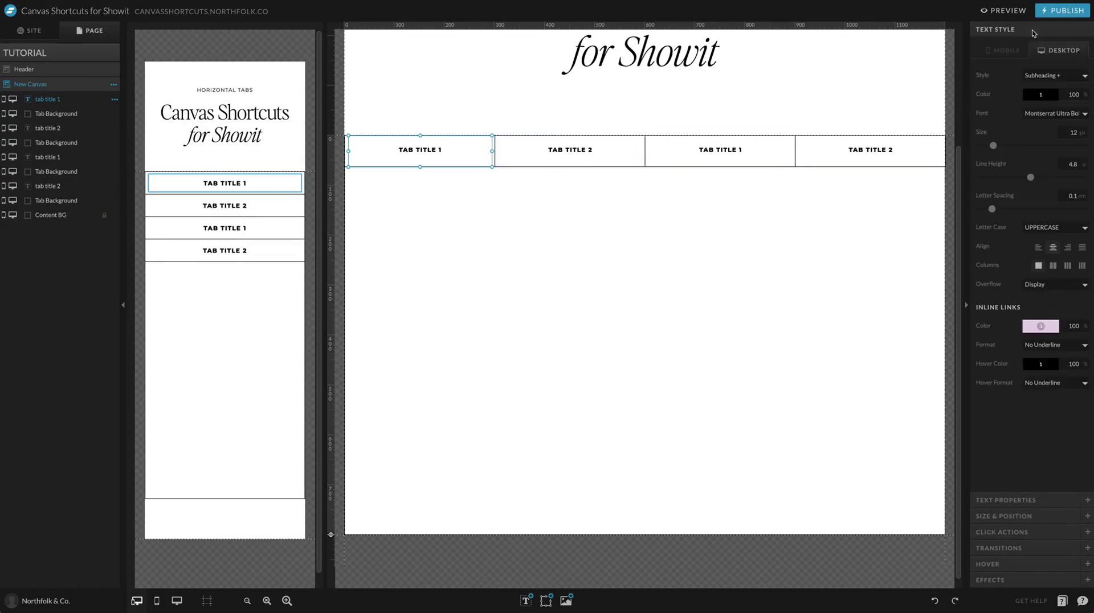
click(1090, 163)
click(564, 212)
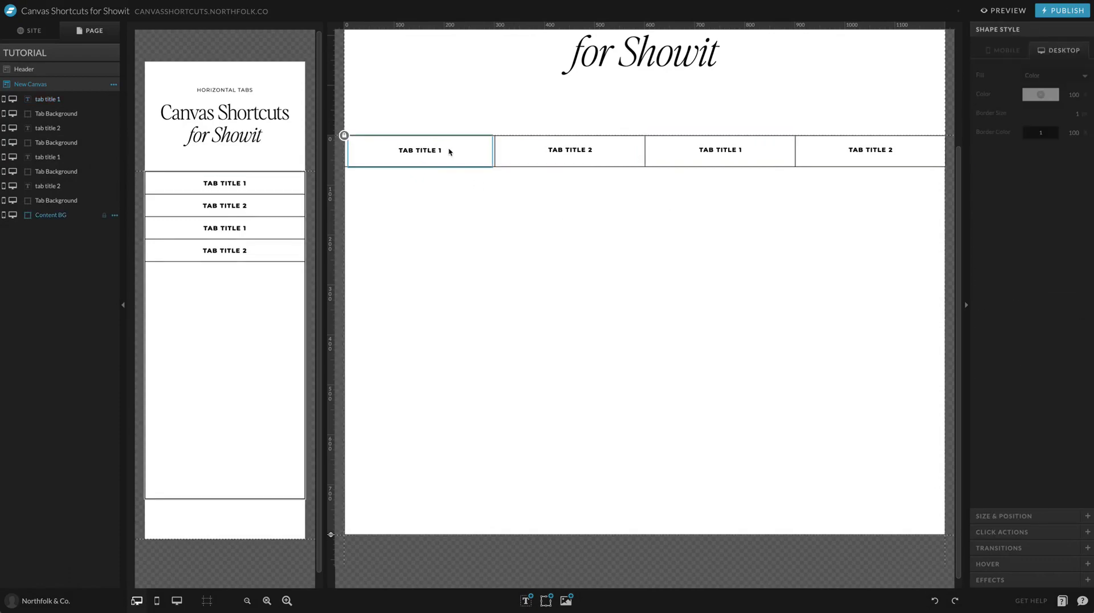
click(447, 152)
key(Escape)
click(843, 262)
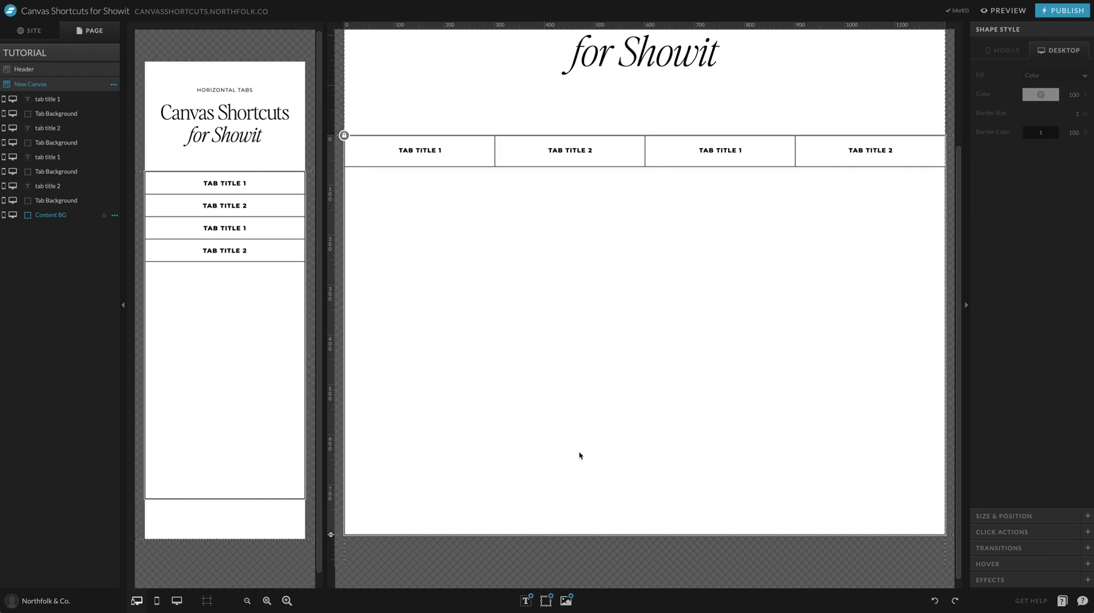
- Add the black-and-white photo of a flowing dress hem from the BRAND - B&W folder to the canvas
click(564, 602)
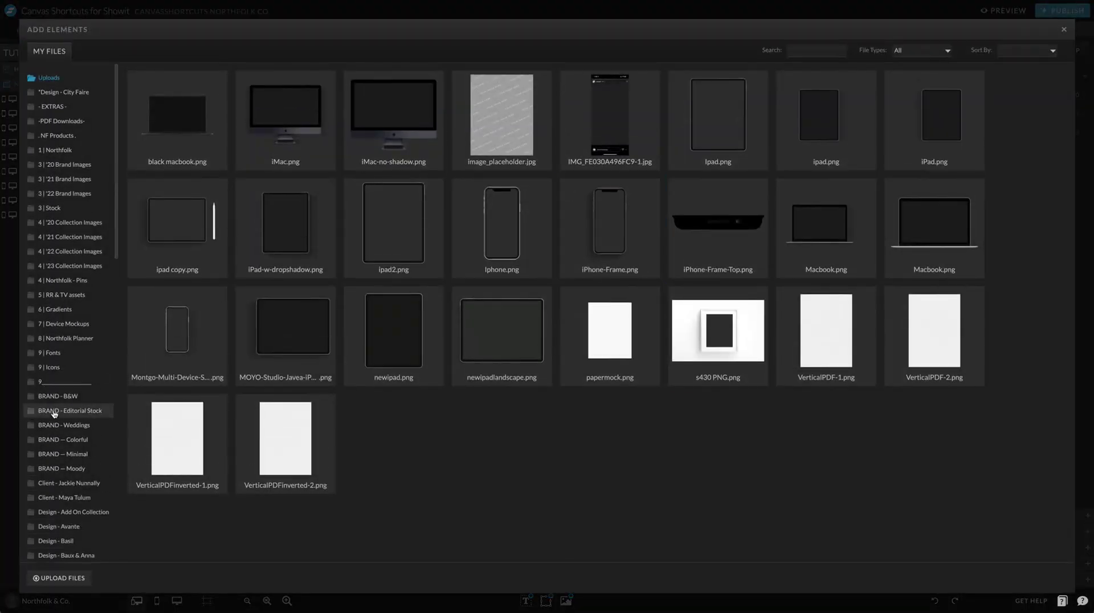
click(54, 397)
click(823, 216)
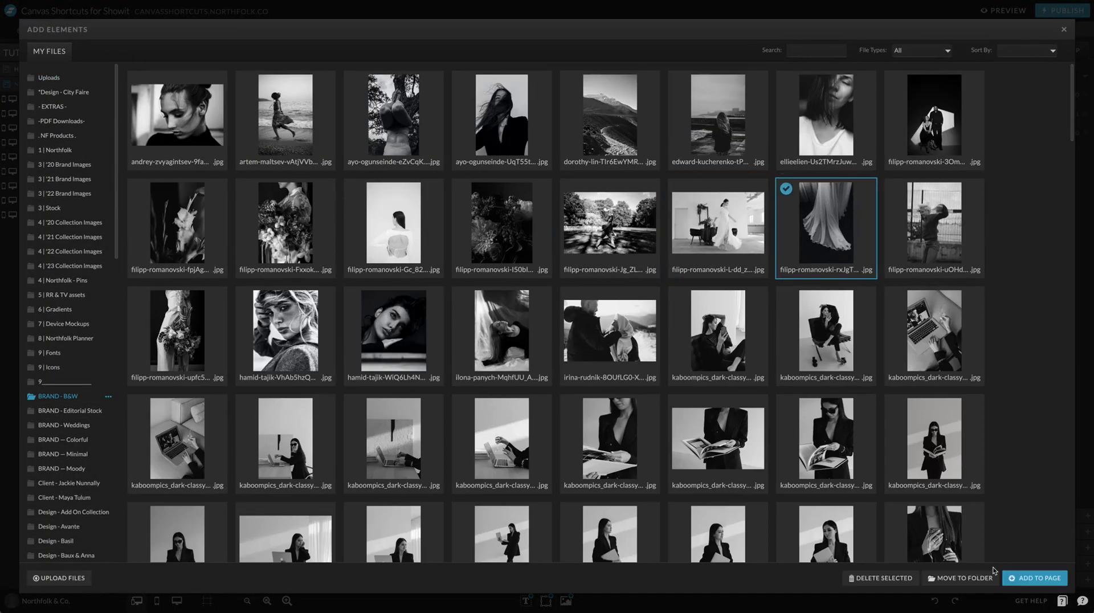
click(1020, 579)
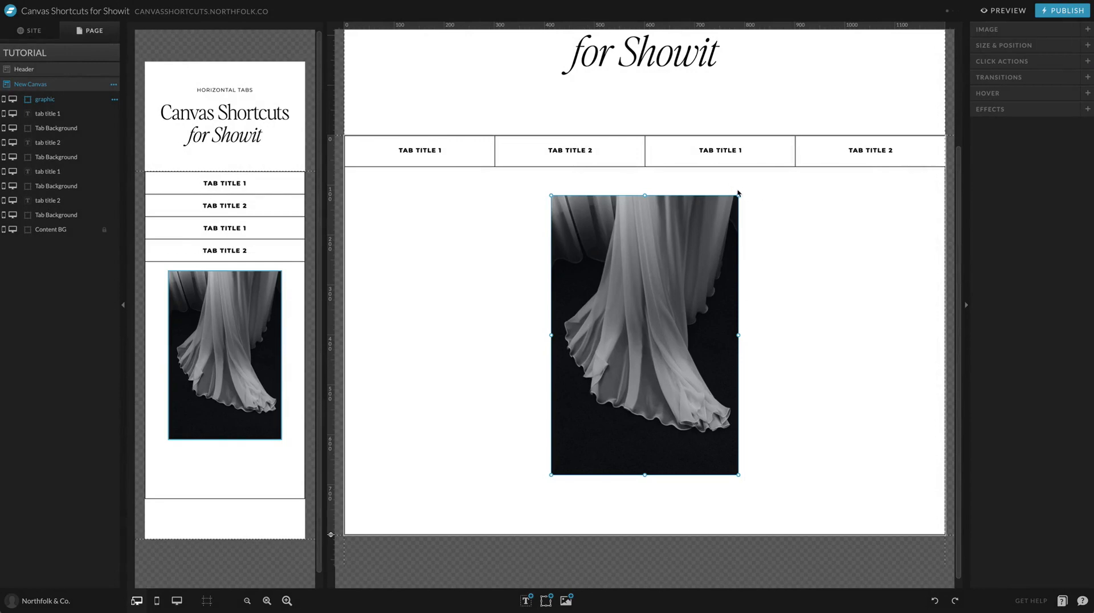
- Resize the dress-hem photo on desktop to about 378 by 569 px and place it in the left half of the content area
drag(738, 193, 745, 227)
drag(676, 324, 477, 385)
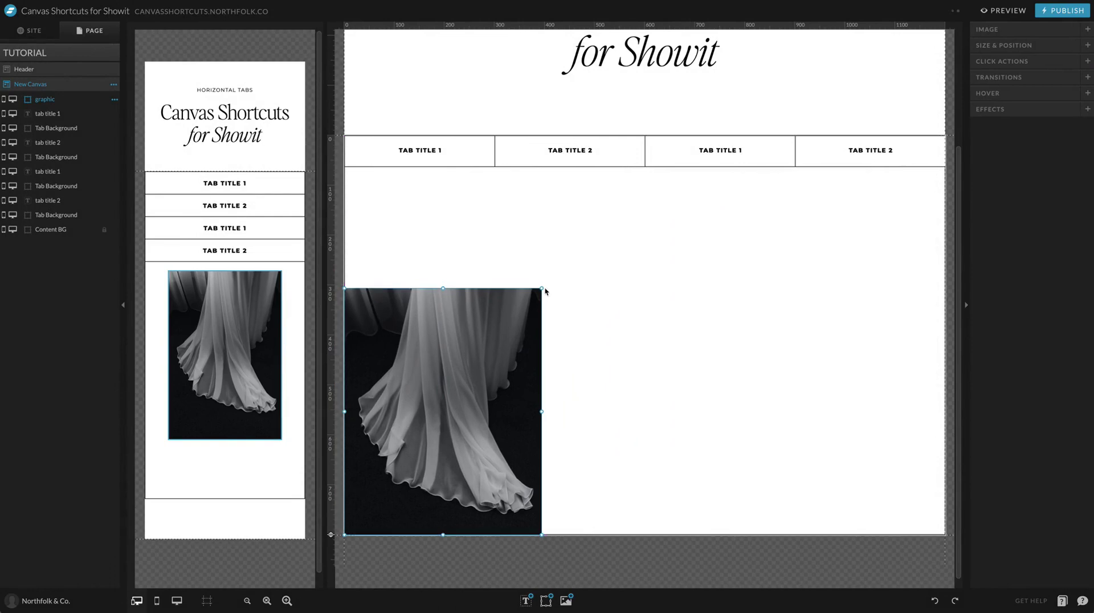
drag(545, 291, 931, 340)
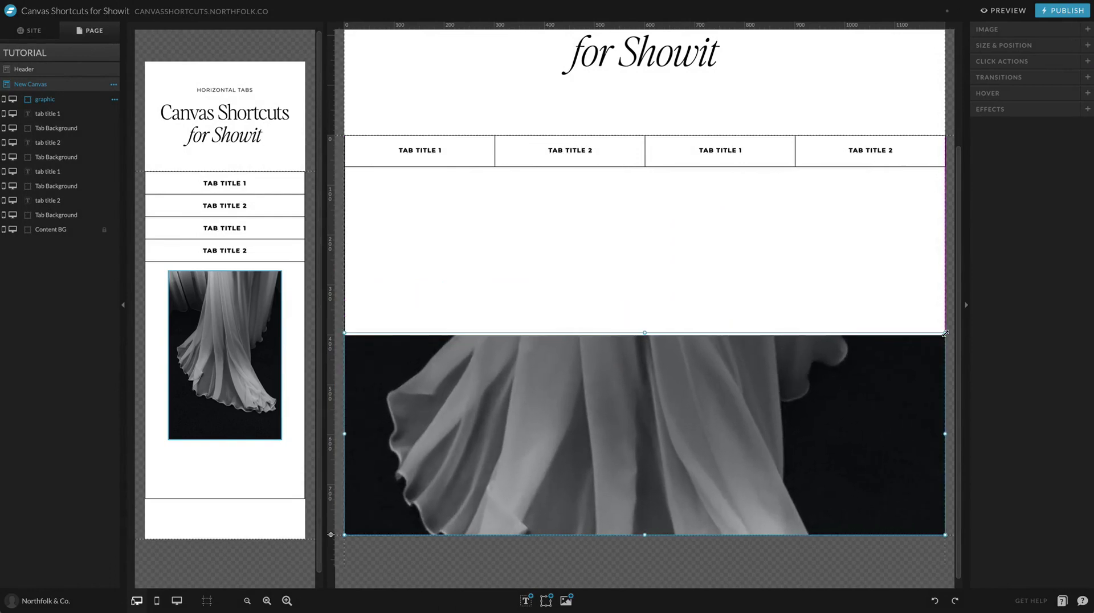
drag(944, 335, 578, 190)
drag(515, 300, 529, 288)
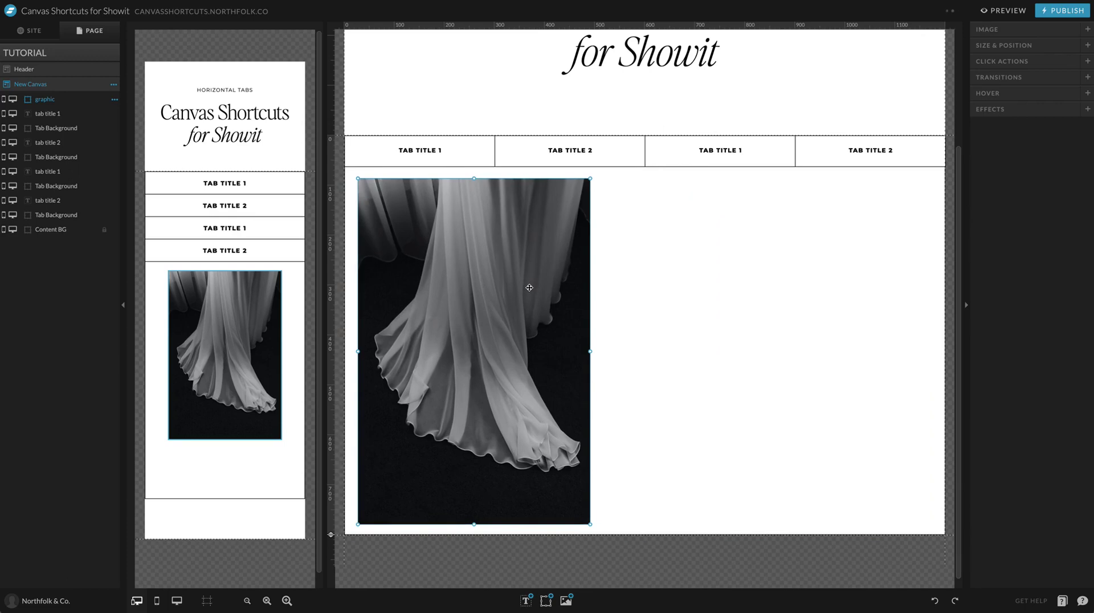
drag(590, 178, 568, 209)
drag(529, 314, 528, 307)
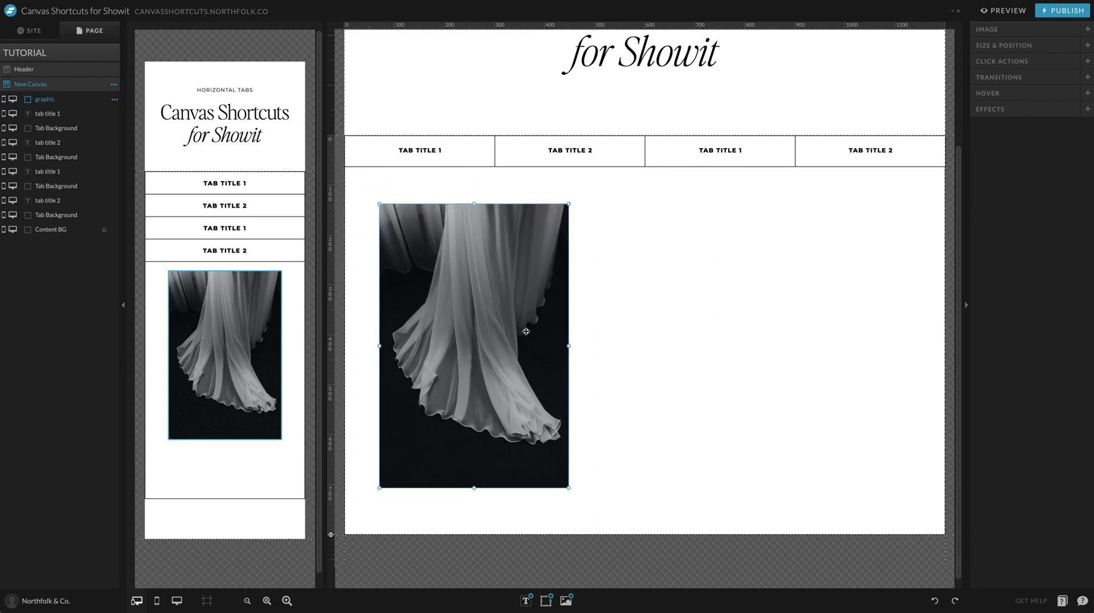
- Unlock the Content BG shape and shorten it from the top on desktop so it starts directly beneath the tab row
click(710, 269)
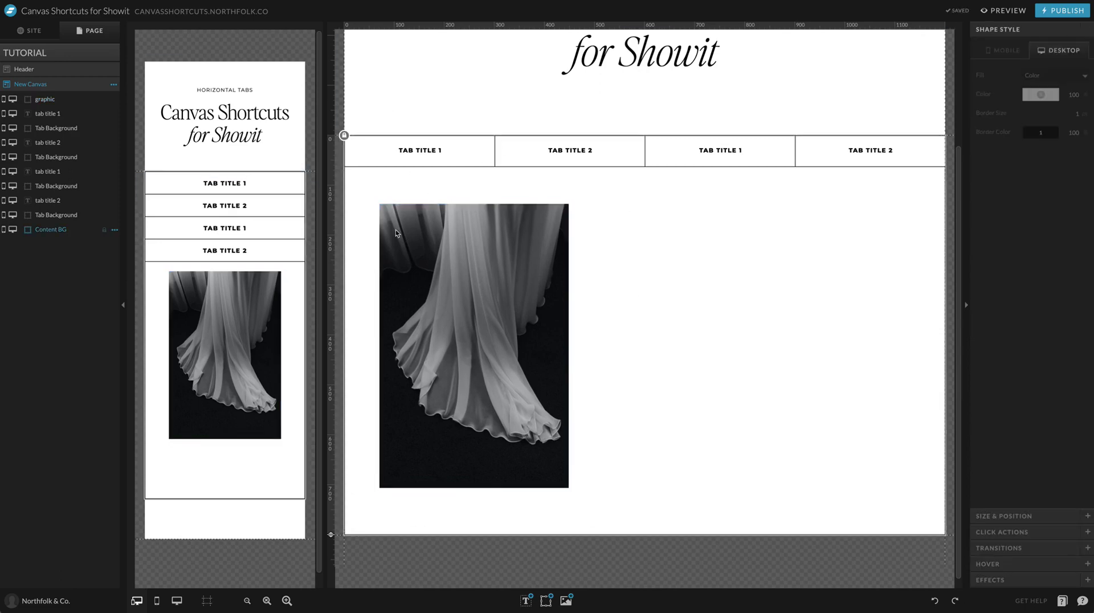
click(343, 137)
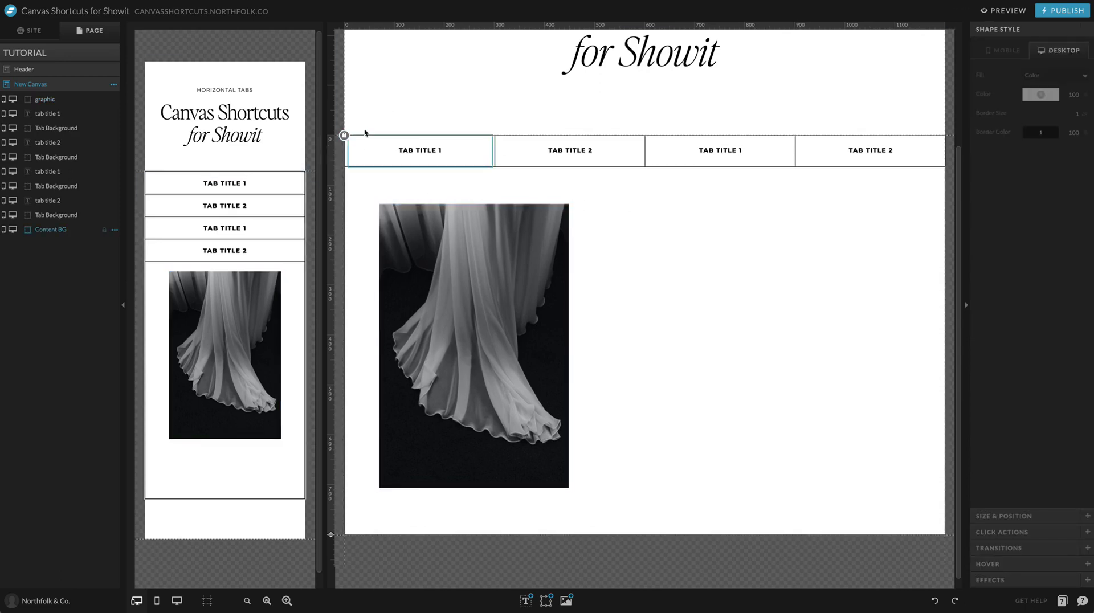
click(343, 136)
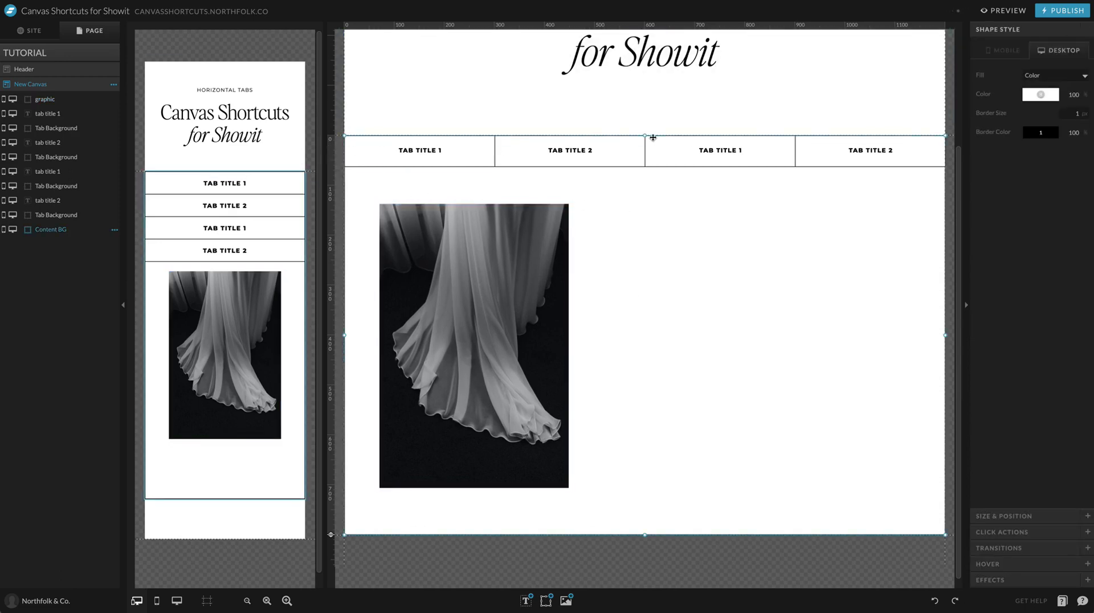
drag(645, 135, 640, 167)
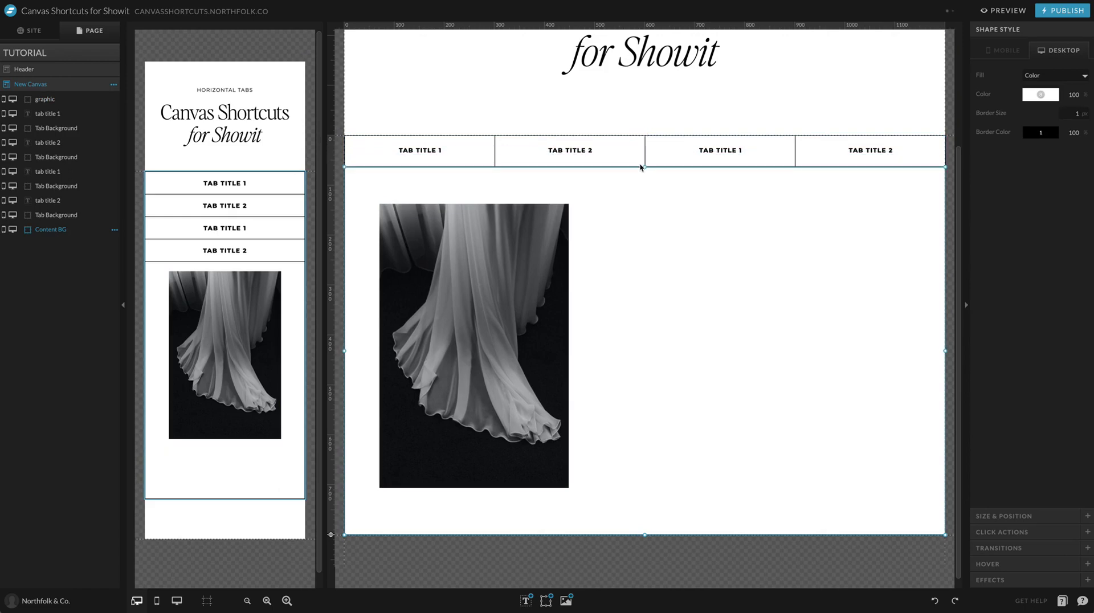
click(952, 183)
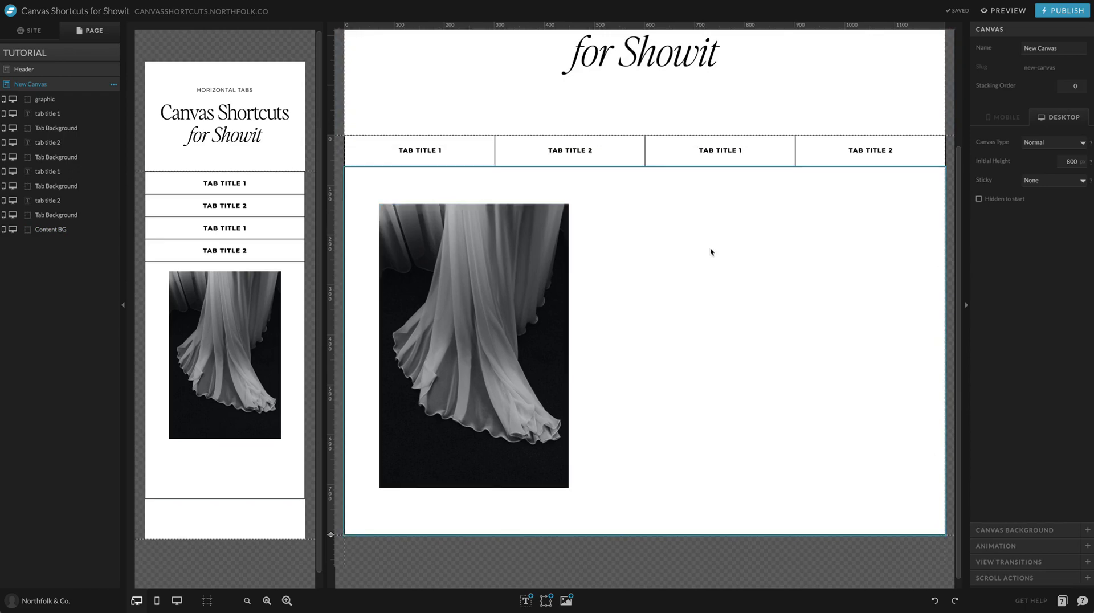
- Extend the New Canvas height on desktop to about 1125 px
click(710, 248)
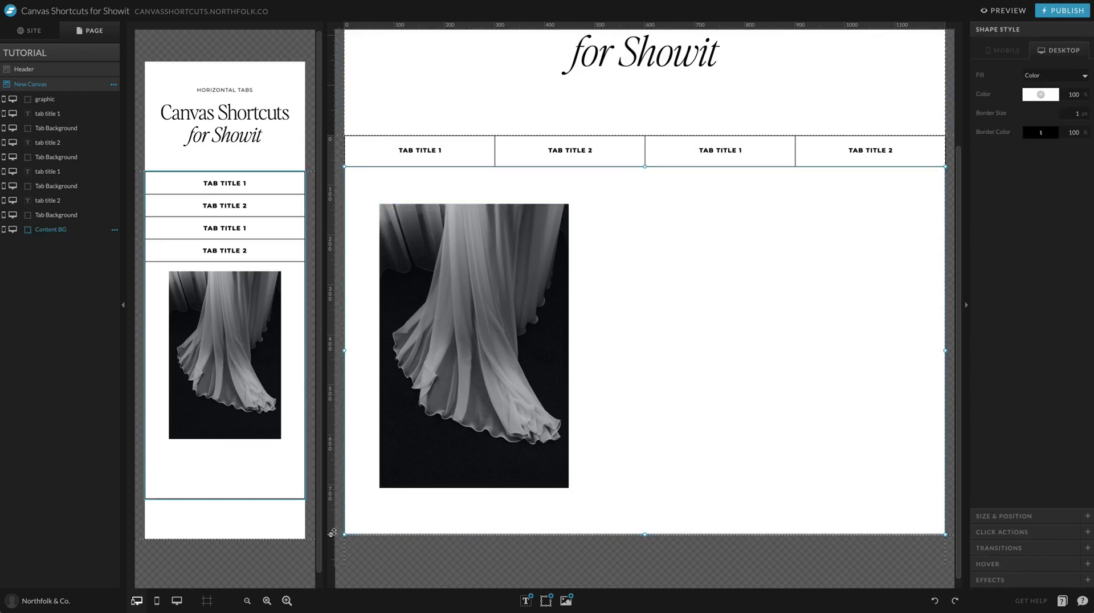
scroll(491, 394, down, 3)
click(306, 515)
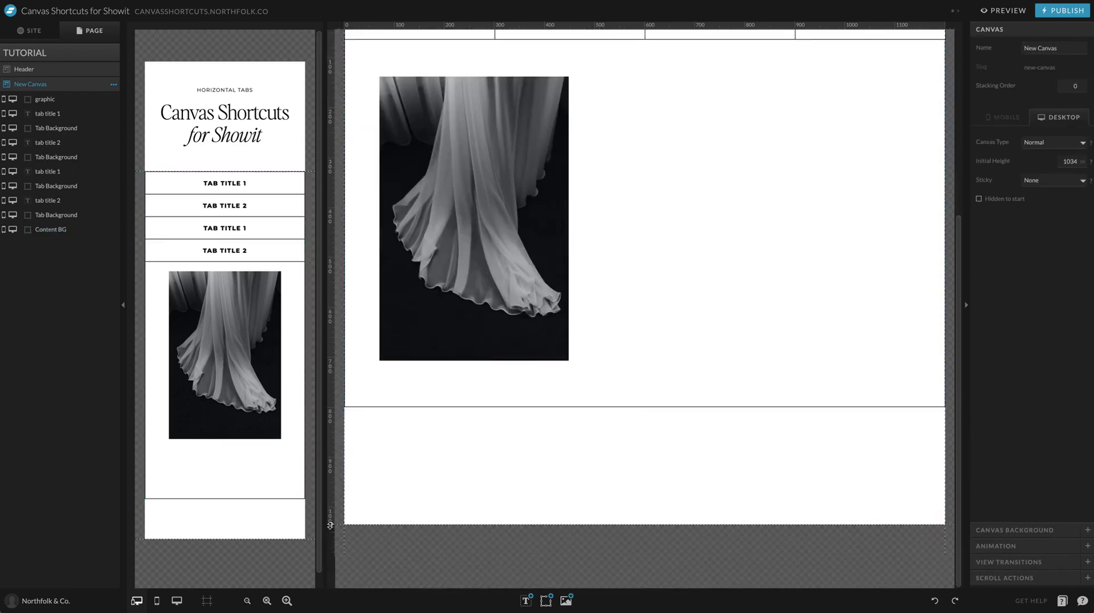
drag(328, 571, 329, 572)
scroll(419, 570, up, 5)
scroll(439, 503, down, 6)
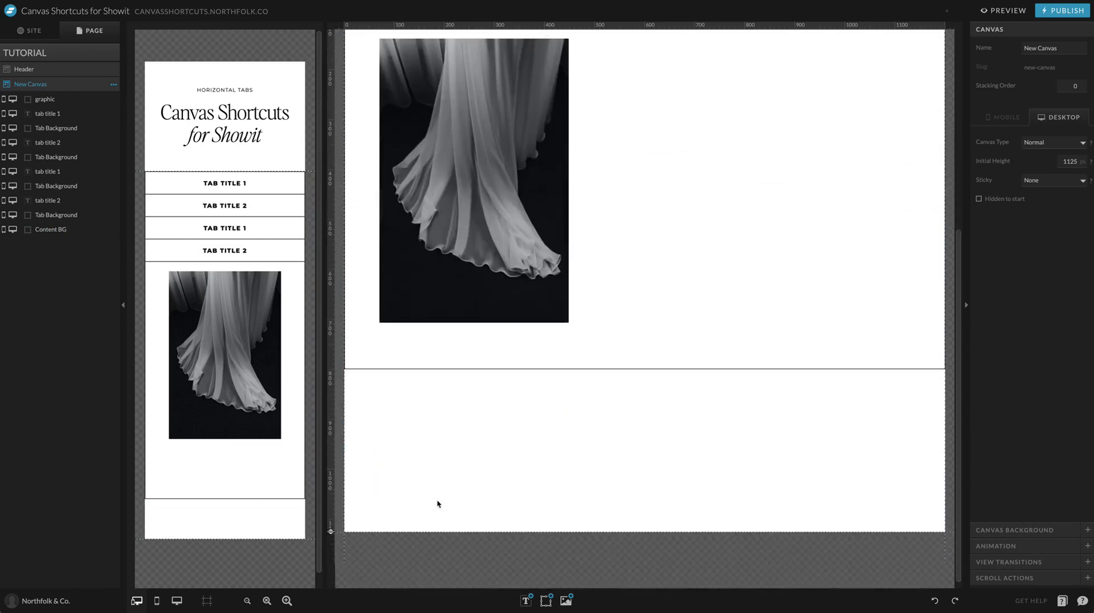
- Move all of the desktop canvas elements down together, leaving blank space above the tab row with the Content BG at about Y 225 px
scroll(425, 477, up, 2)
drag(399, 520, 952, 33)
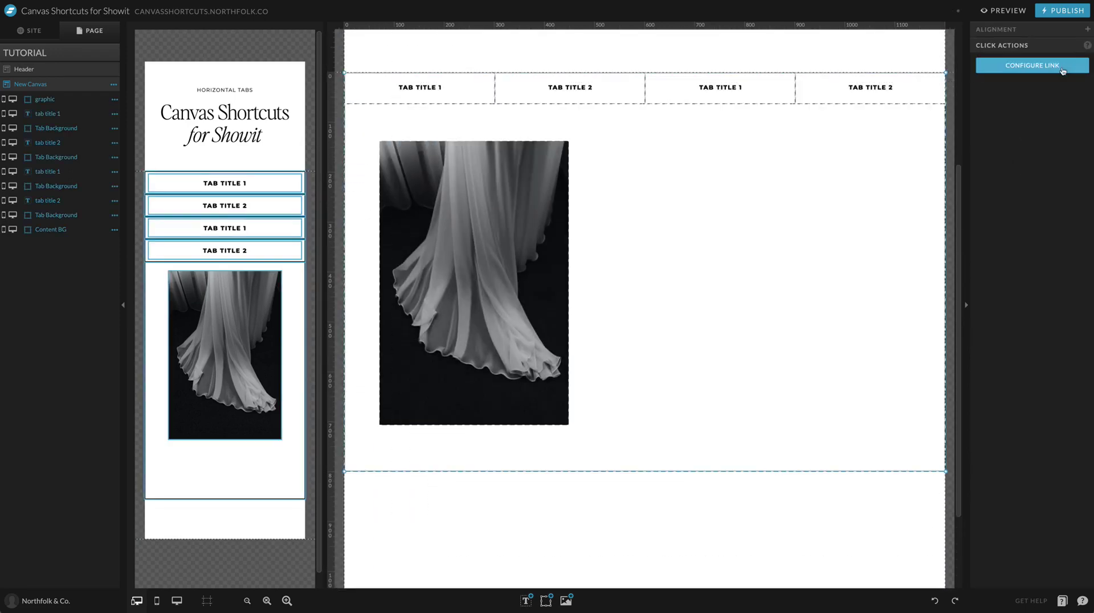
click(981, 76)
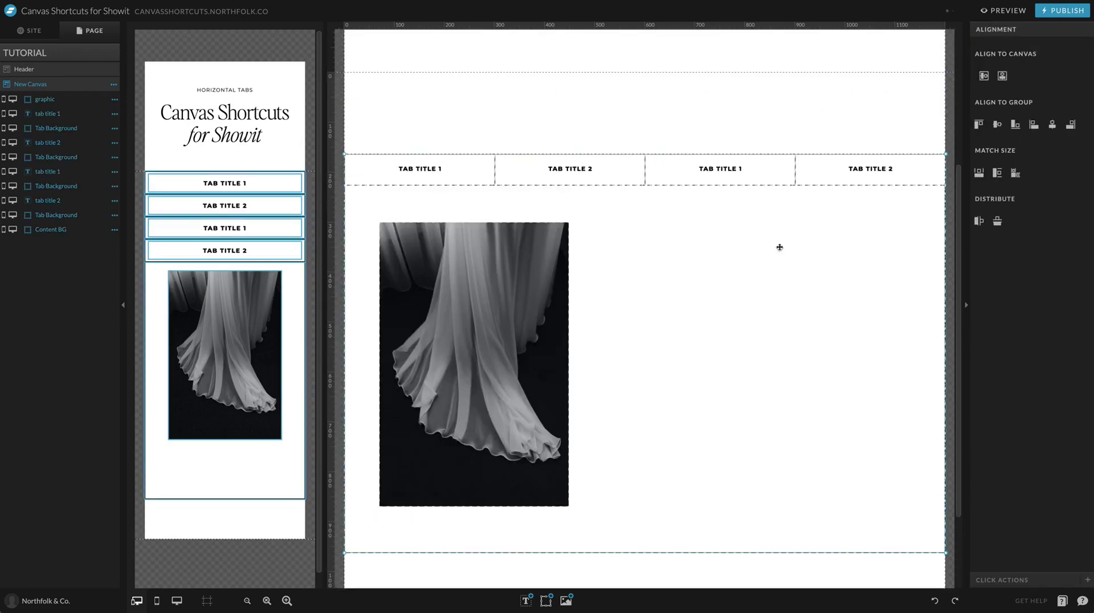
click(740, 94)
scroll(741, 91, down, 4)
scroll(750, 73, up, 1)
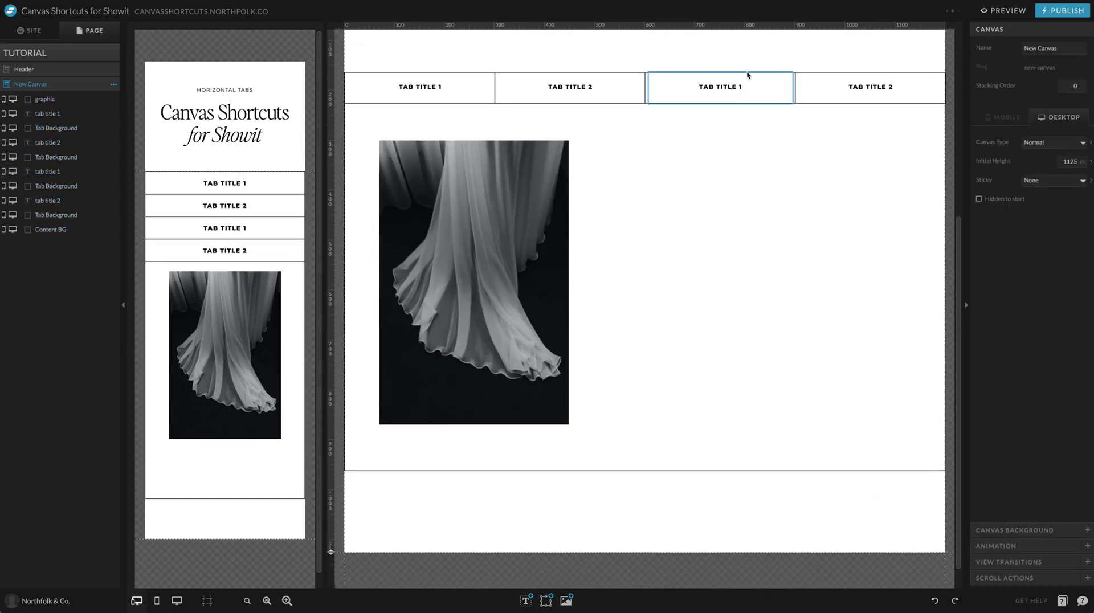
- Shorten the mobile Content BG from the top to about 475 px high, starting beneath the last tab, and lock it
click(673, 132)
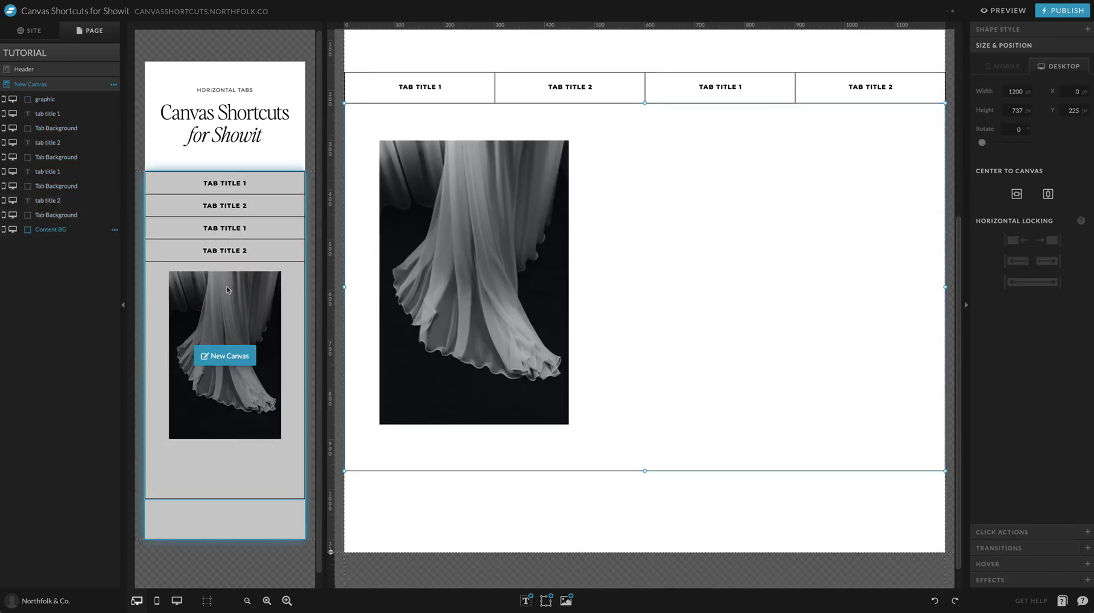
scroll(225, 348, down, 1)
click(224, 340)
drag(220, 209, 219, 250)
click(104, 229)
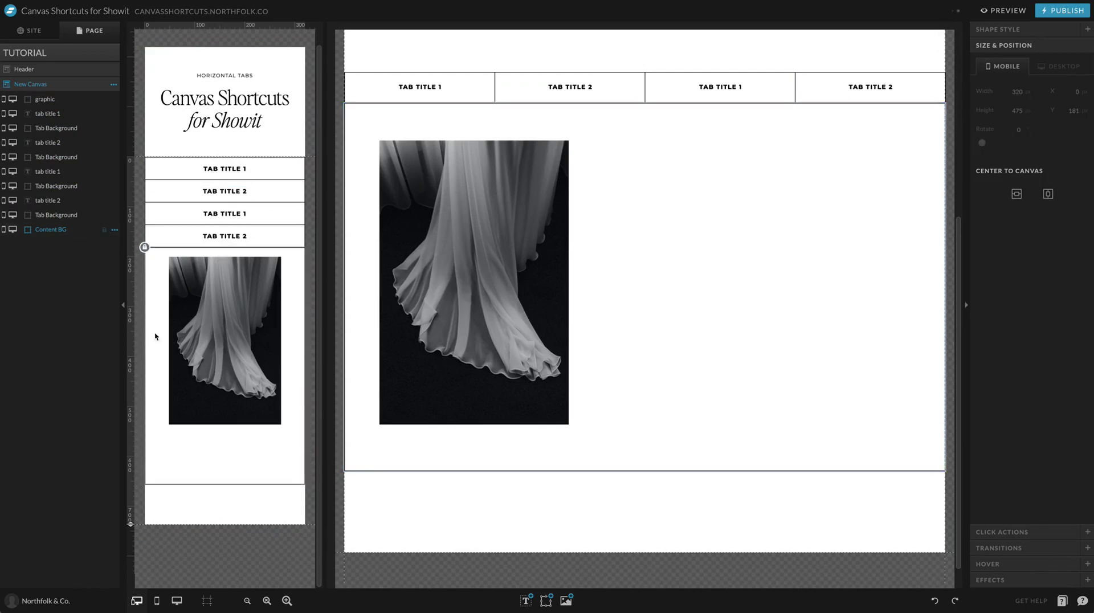
- Reshape the mobile photo to about 268 by 196 px and centre it near the bottom of the content area
drag(250, 318, 252, 354)
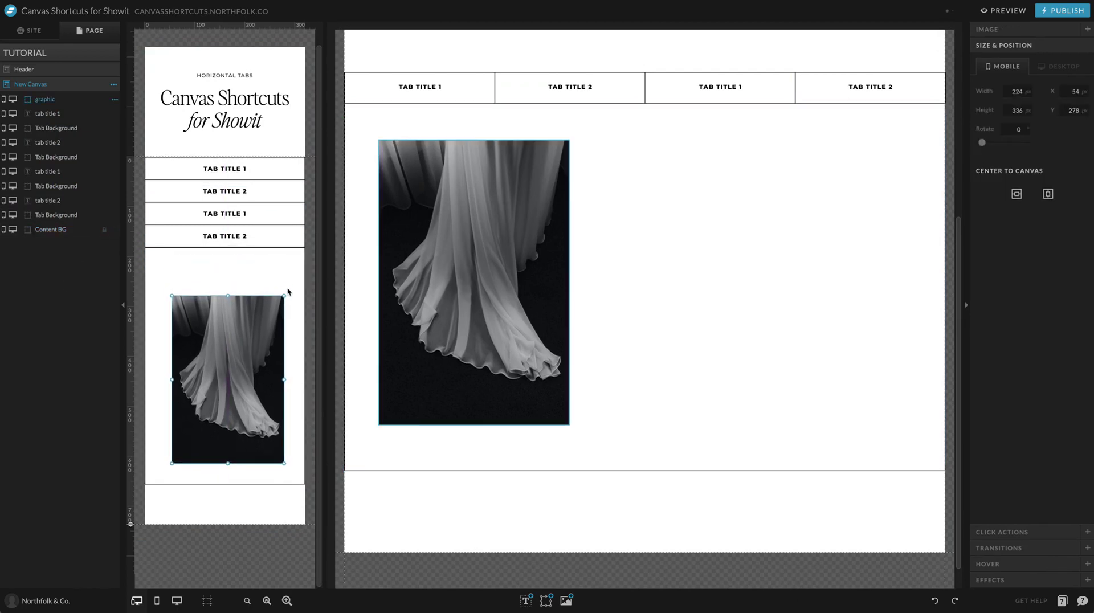
drag(285, 293, 295, 332)
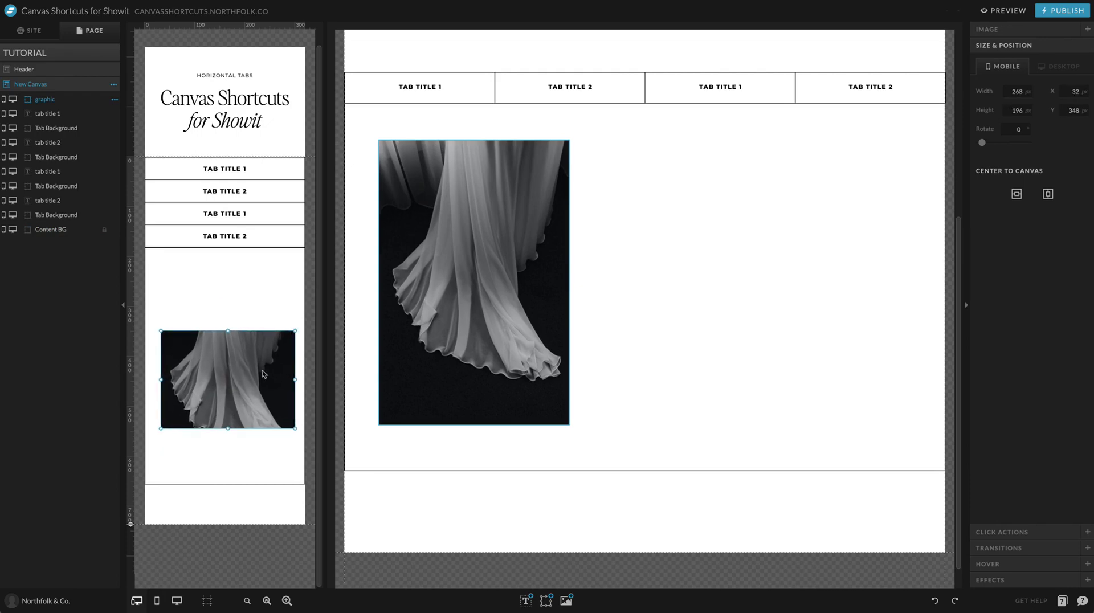
drag(251, 375, 226, 405)
key(Left)
key(Left)
key(Left)
key(Left)
key(Left)
key(Left)
click(748, 289)
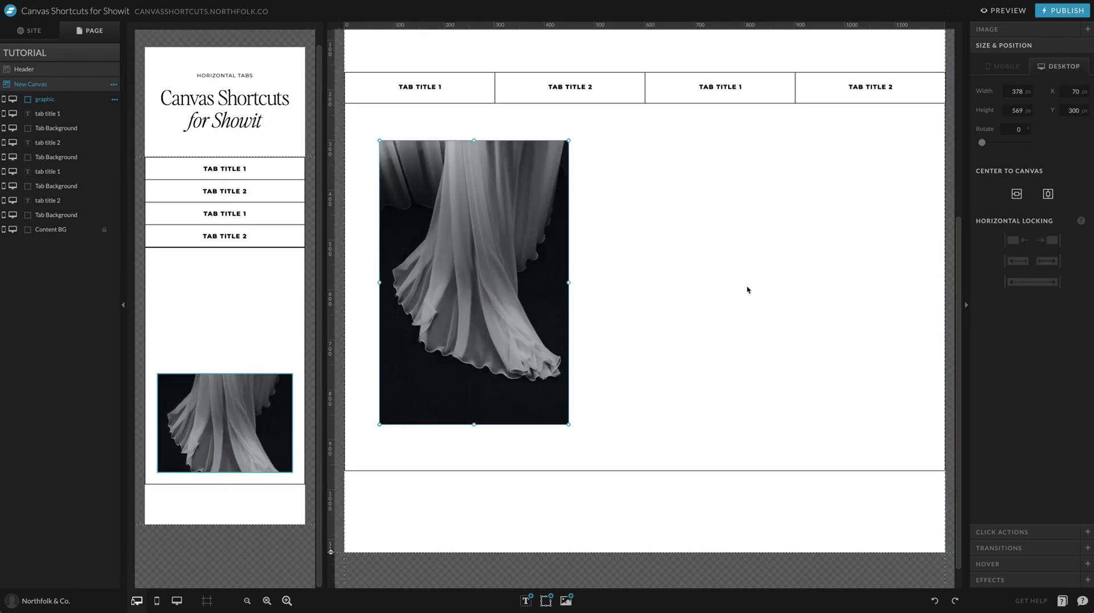
click(614, 486)
- Add a Heading text to the canvas, placing it beside the photo on desktop with a width of about 546 px
mouse_move(524, 604)
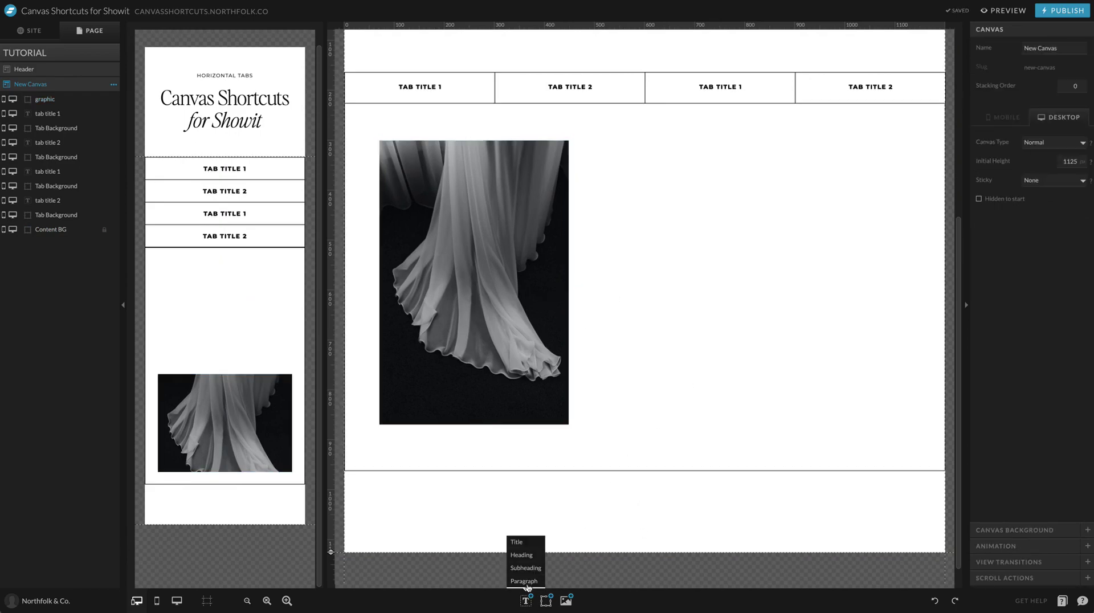
click(532, 554)
drag(656, 274, 665, 190)
click(684, 202)
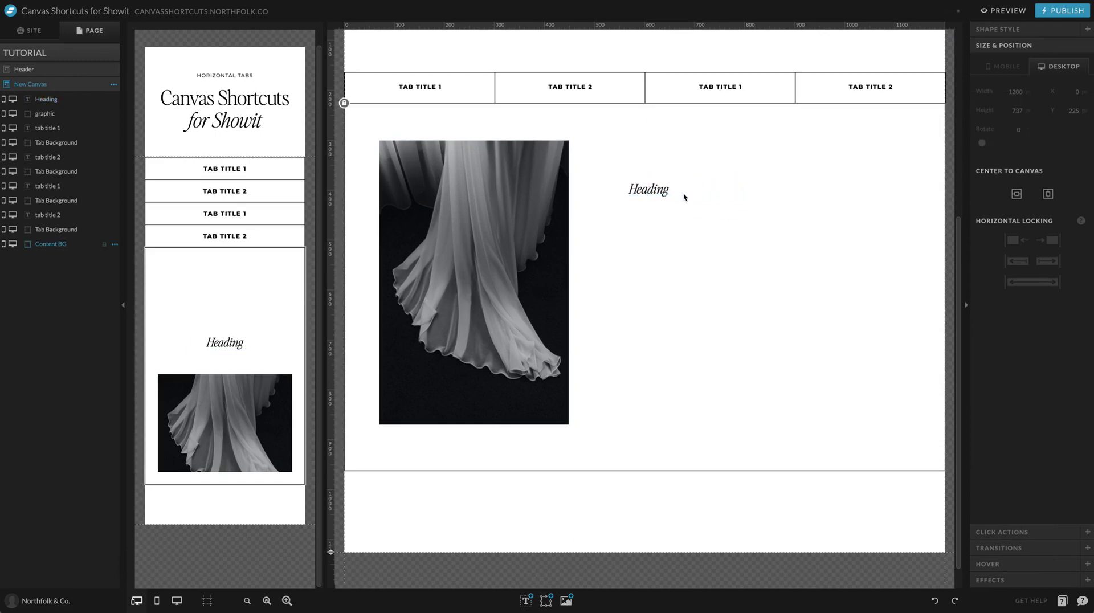
click(679, 191)
drag(681, 194, 890, 202)
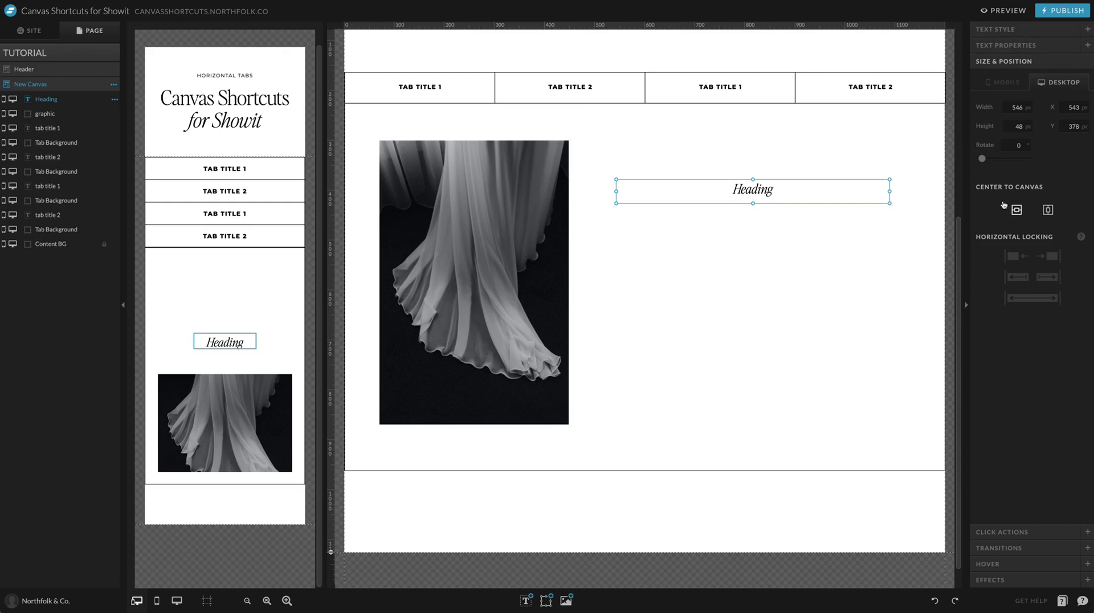
- Left-align the heading text on desktop and mobile, and place the mobile heading beneath the tabs, flush with the photo's left edge
click(1009, 30)
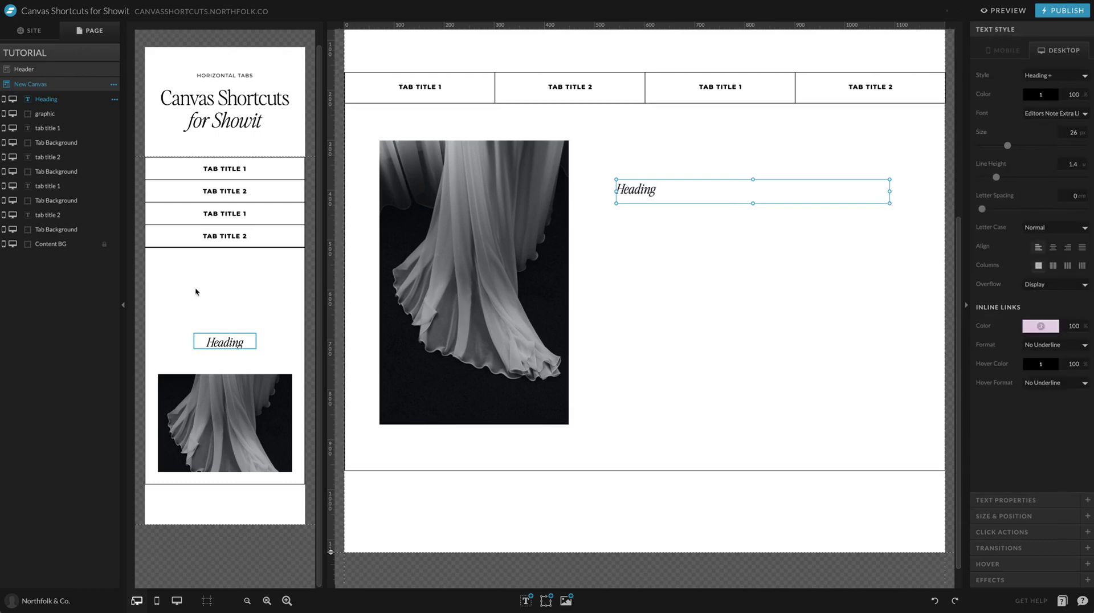
click(143, 338)
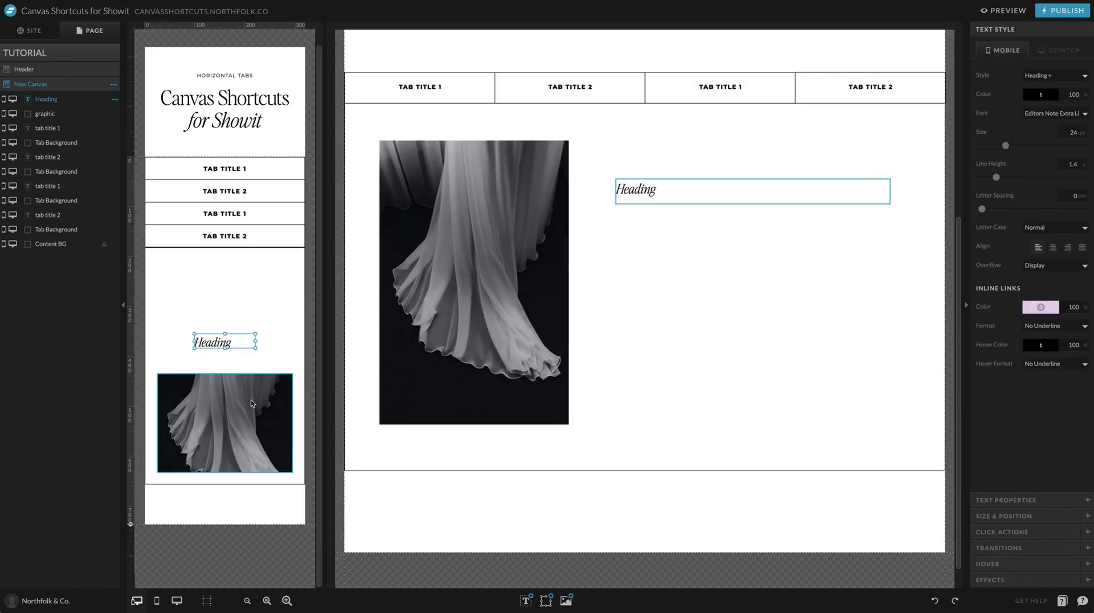
shift+click(250, 399)
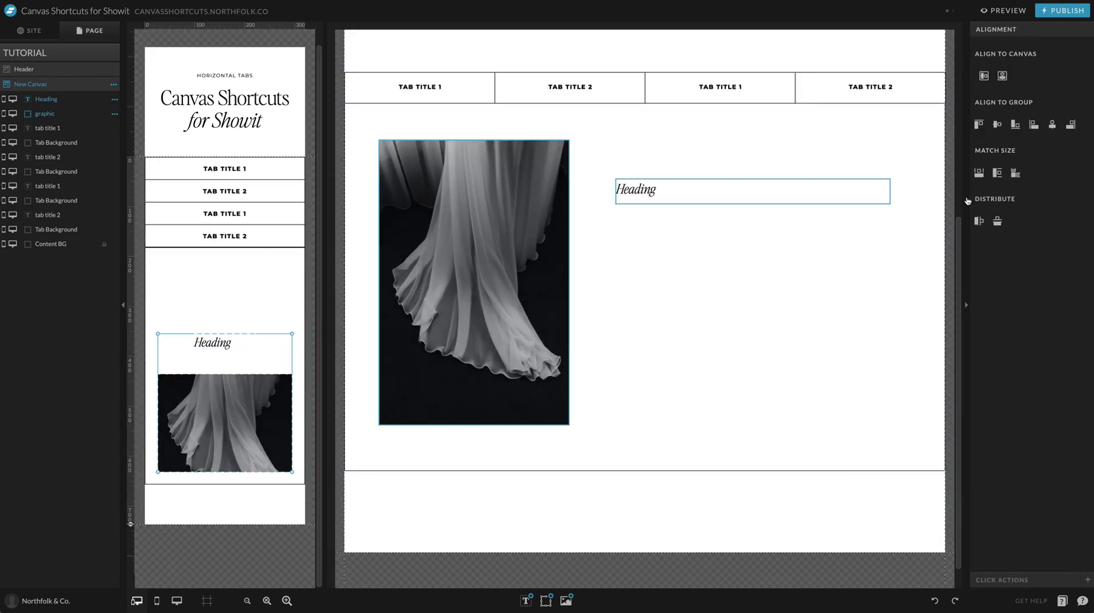
click(979, 124)
click(212, 334)
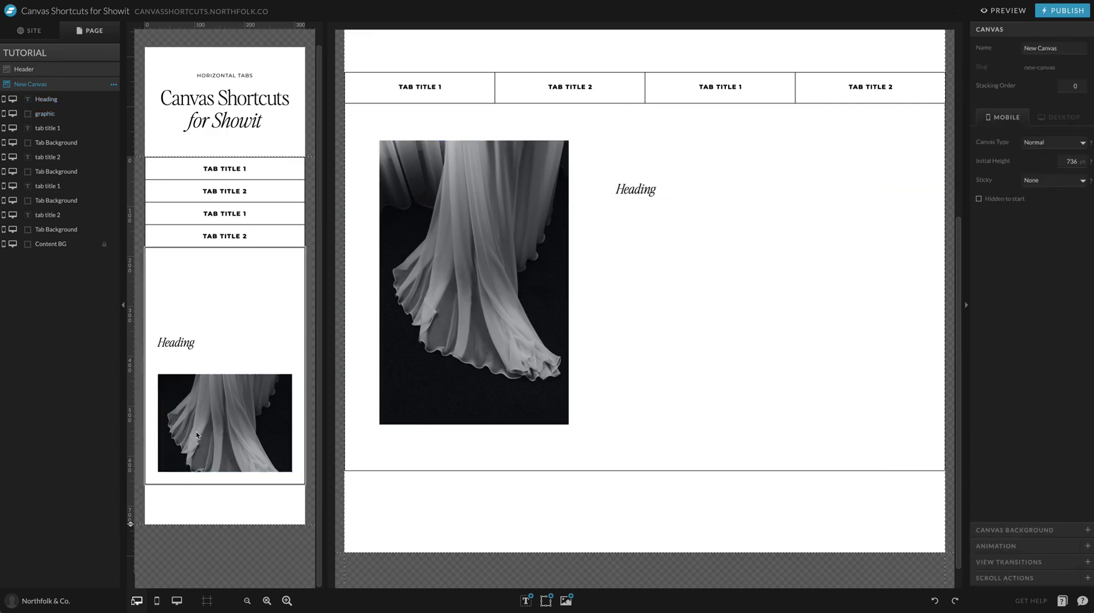
drag(225, 334, 221, 286)
click(227, 262)
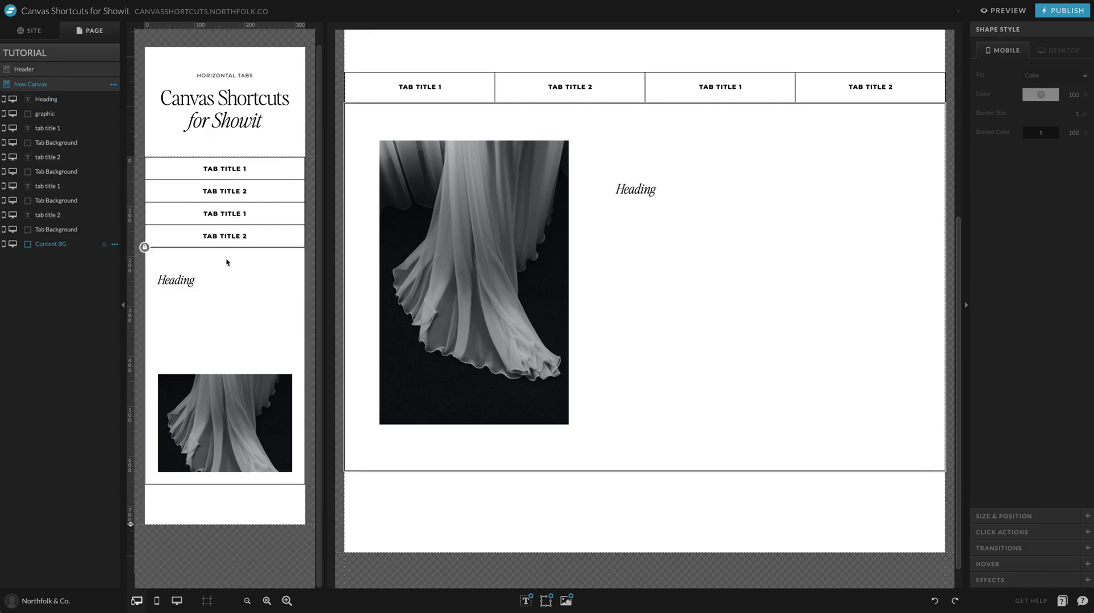
click(145, 247)
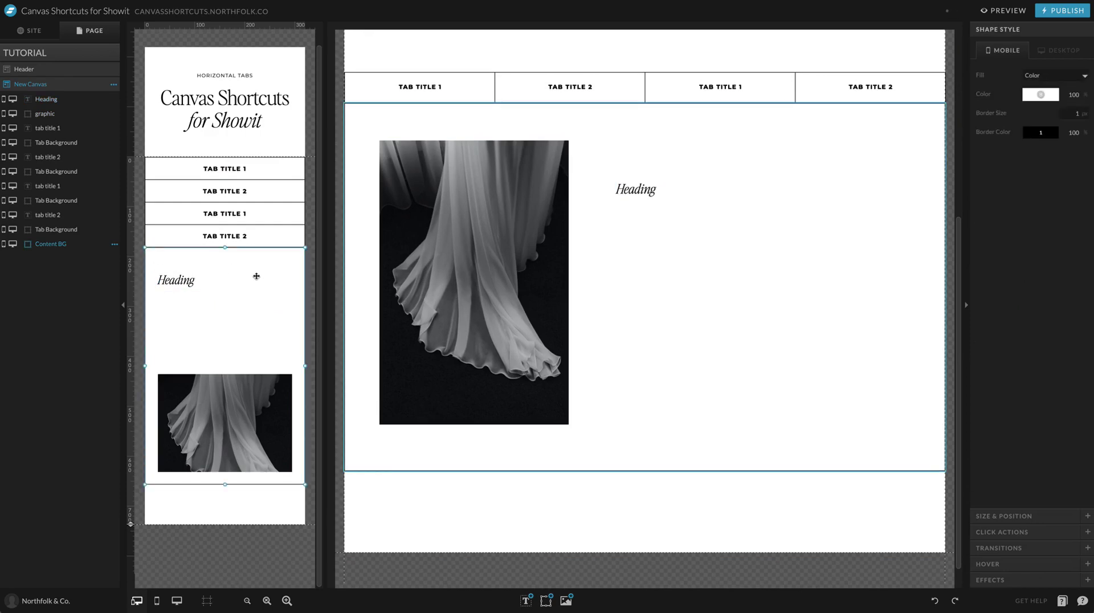
click(105, 245)
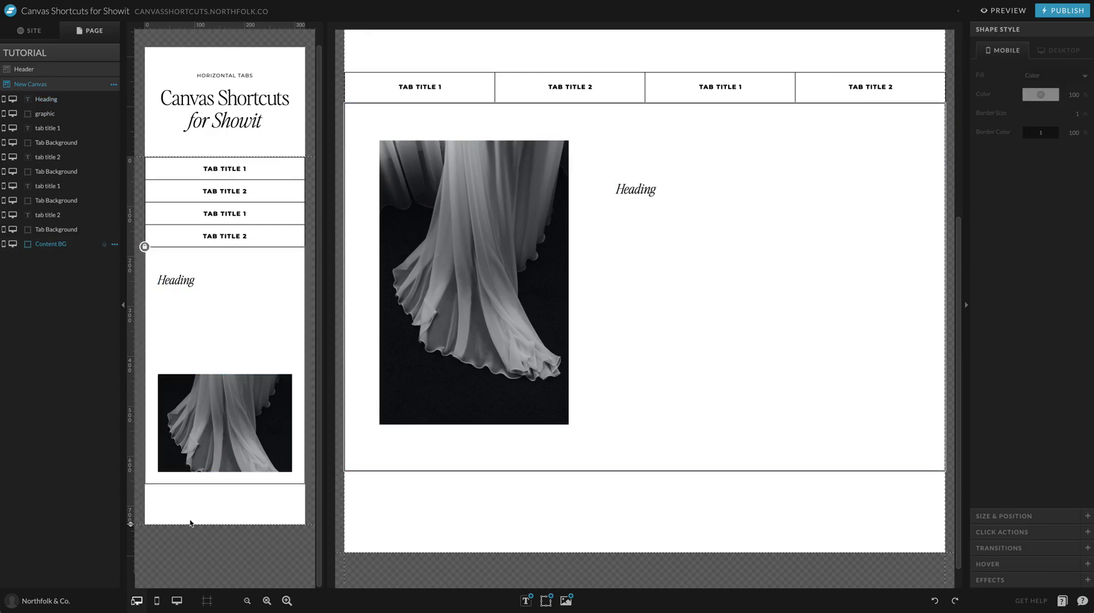
- Copy the paragraph about the VIP Experience from the first tab's content on the Horizontal Tabs page
click(774, 206)
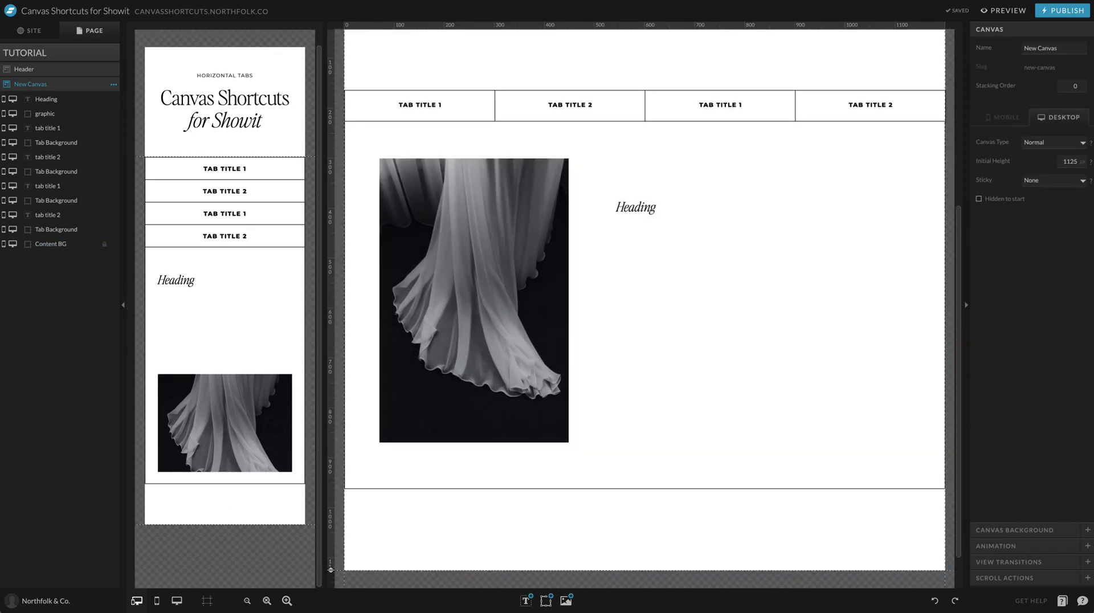
mouse_move(523, 594)
click(25, 32)
click(34, 217)
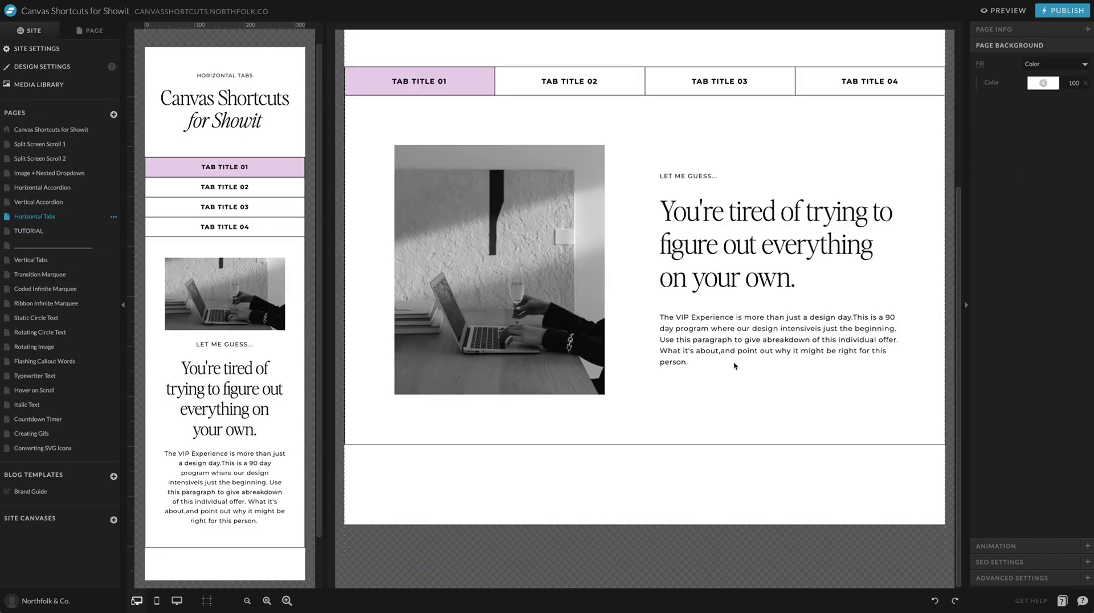
click(766, 336)
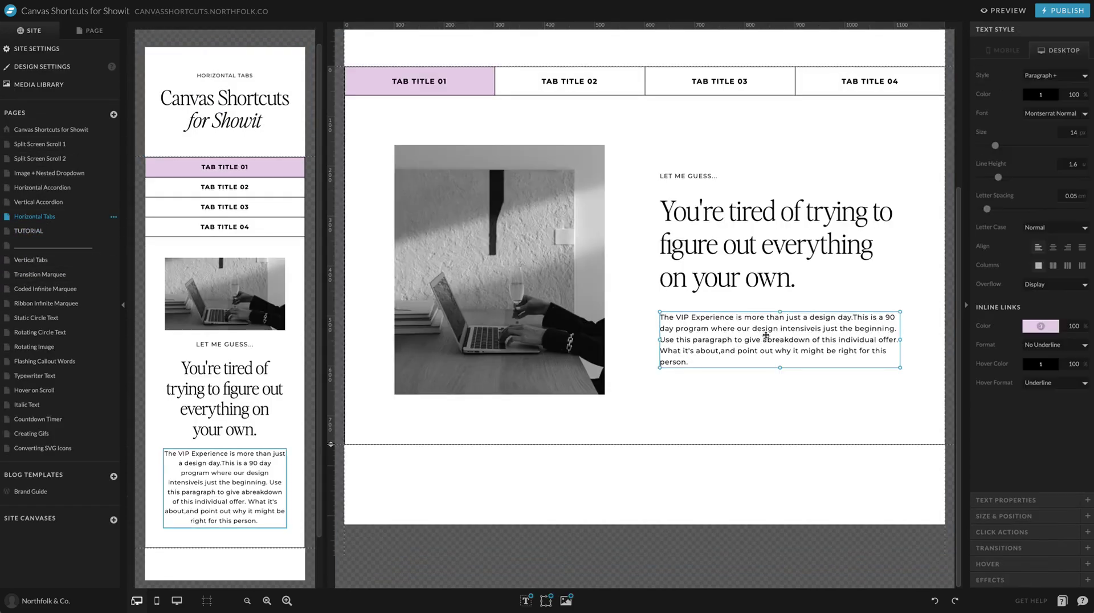
- Paste the paragraph on the TUTORIAL page beneath the desktop heading, and place it between the heading and photo on mobile
click(28, 231)
scroll(720, 288, down, 2)
key(ctrl+v)
drag(702, 265, 683, 218)
click(170, 467)
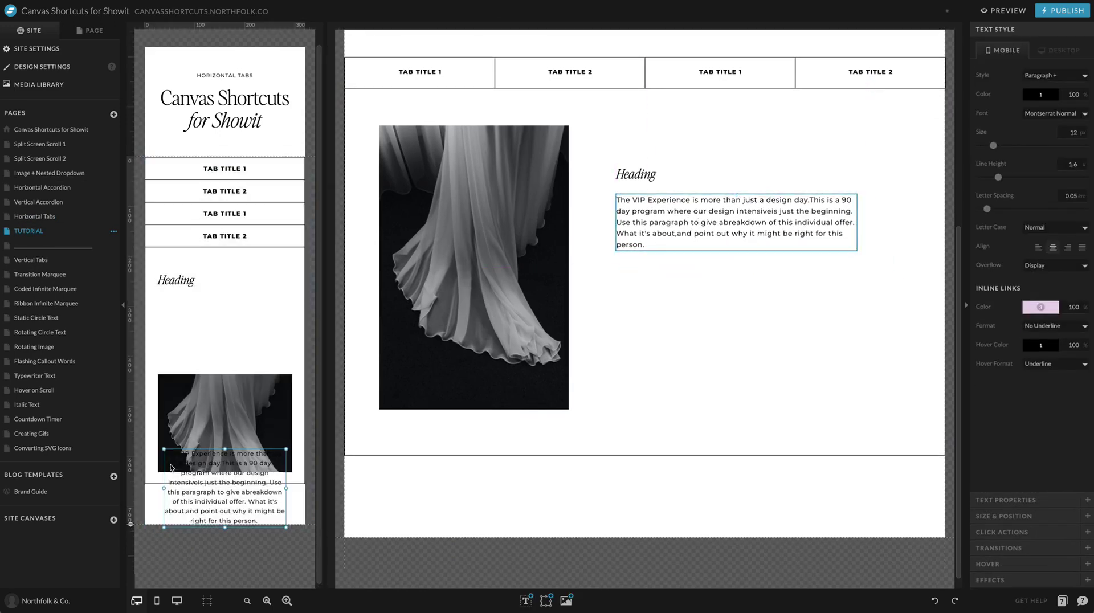
drag(211, 497, 204, 338)
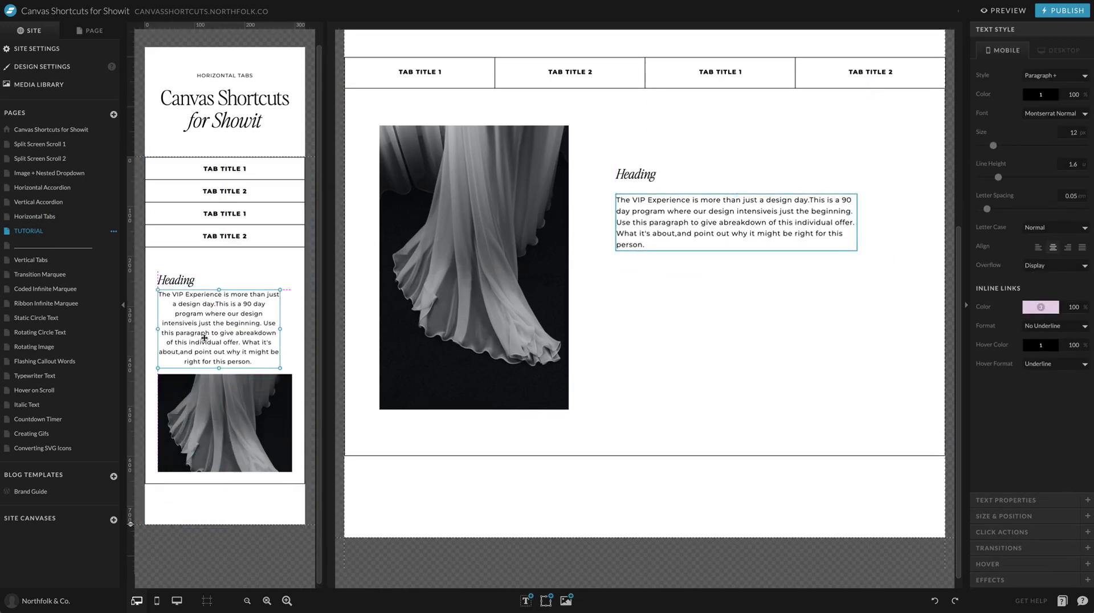
- Match the mobile paragraph's width to the photo and left-align its text
shift+click(219, 402)
click(978, 172)
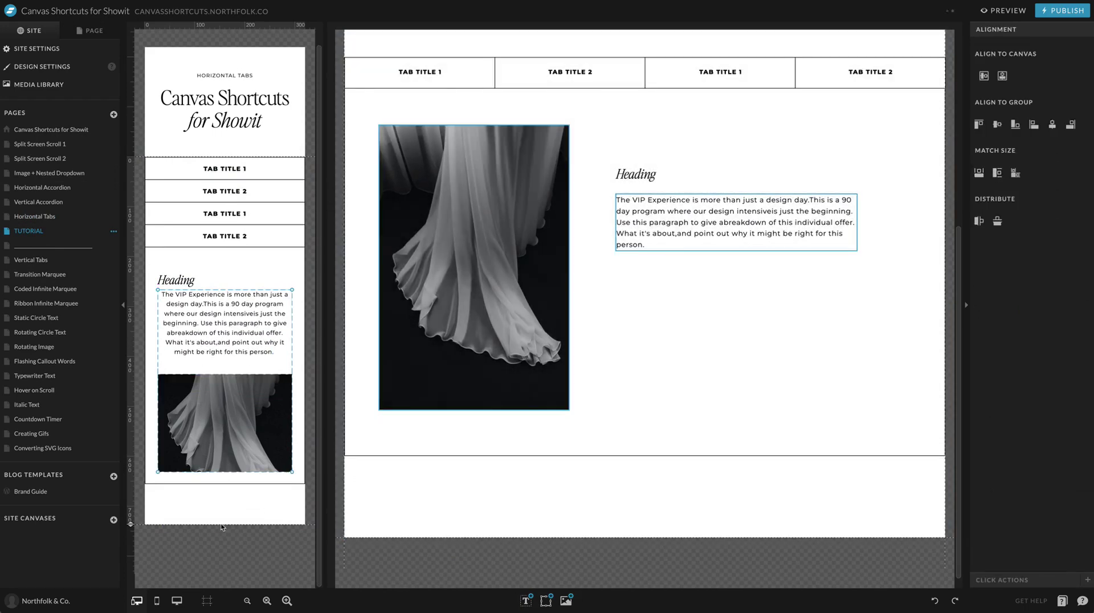
click(261, 322)
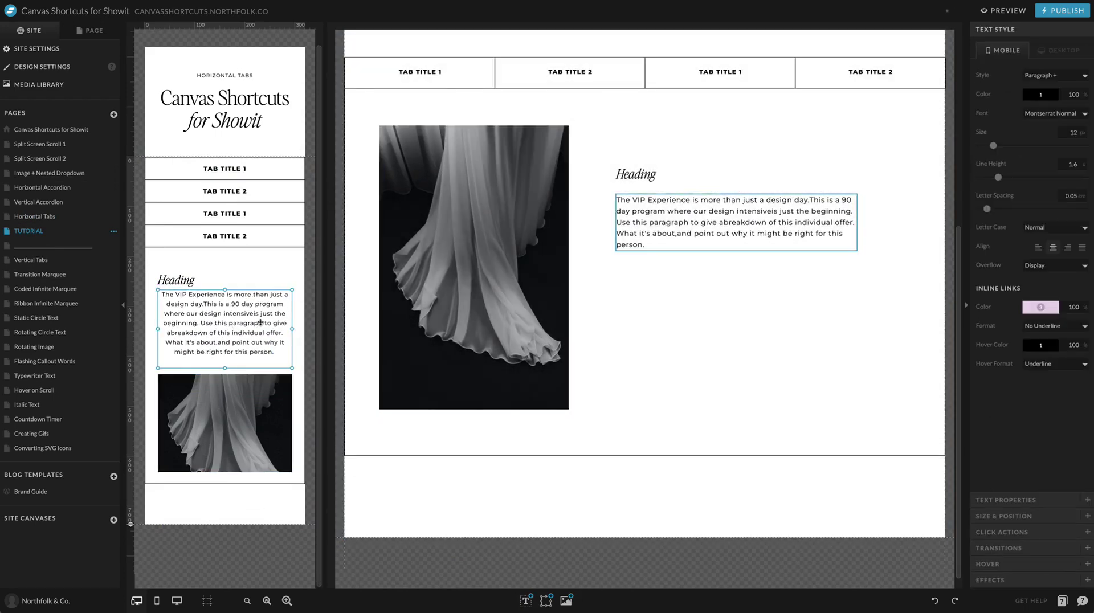
click(1038, 247)
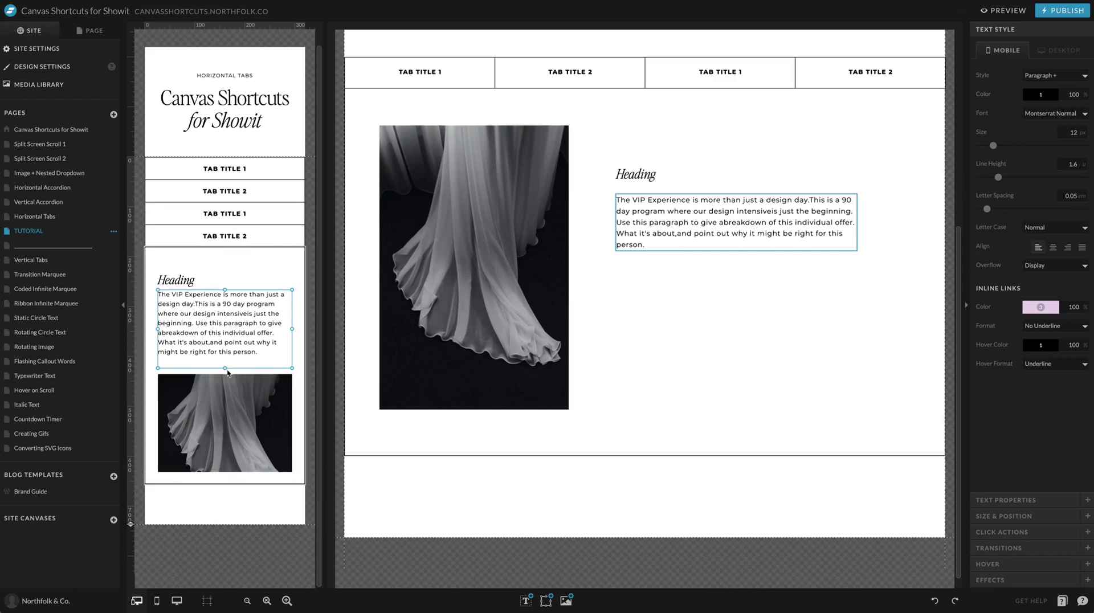
- Move the mobile heading and paragraph up together, closer to the tabs
shift+click(171, 281)
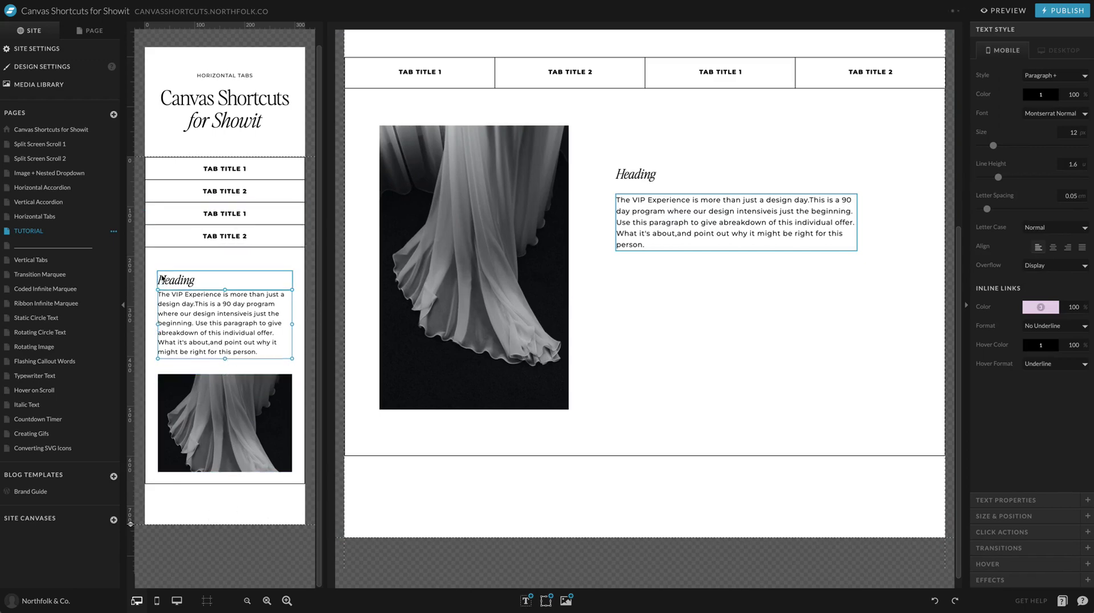
drag(198, 322, 198, 311)
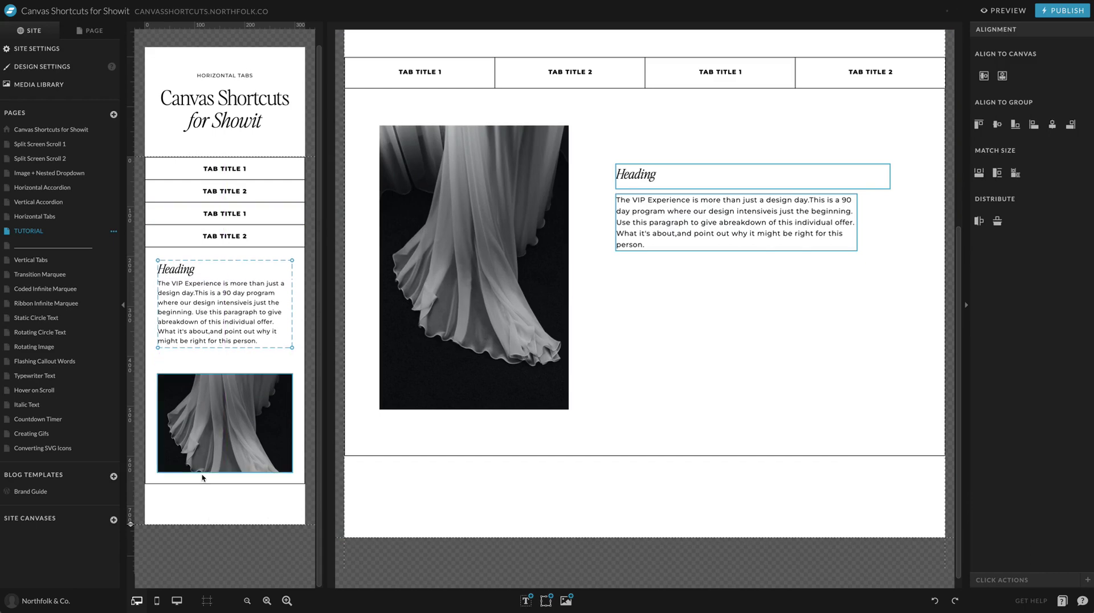
click(201, 509)
- Hide the photo graphic on mobile and shift the mobile heading and paragraph down into the freed space
click(91, 30)
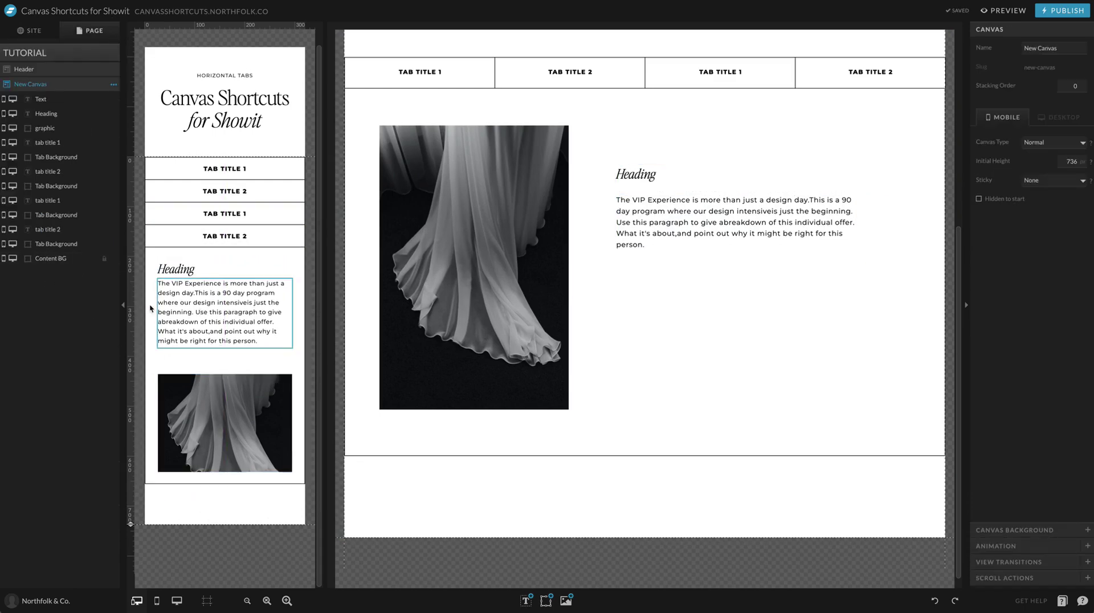
click(230, 414)
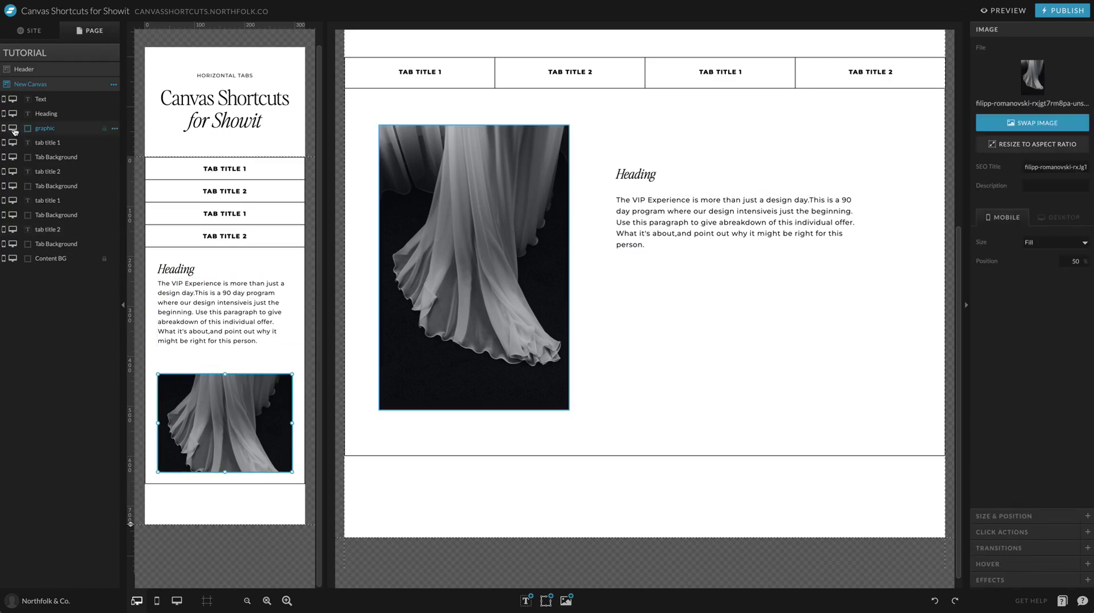
click(5, 129)
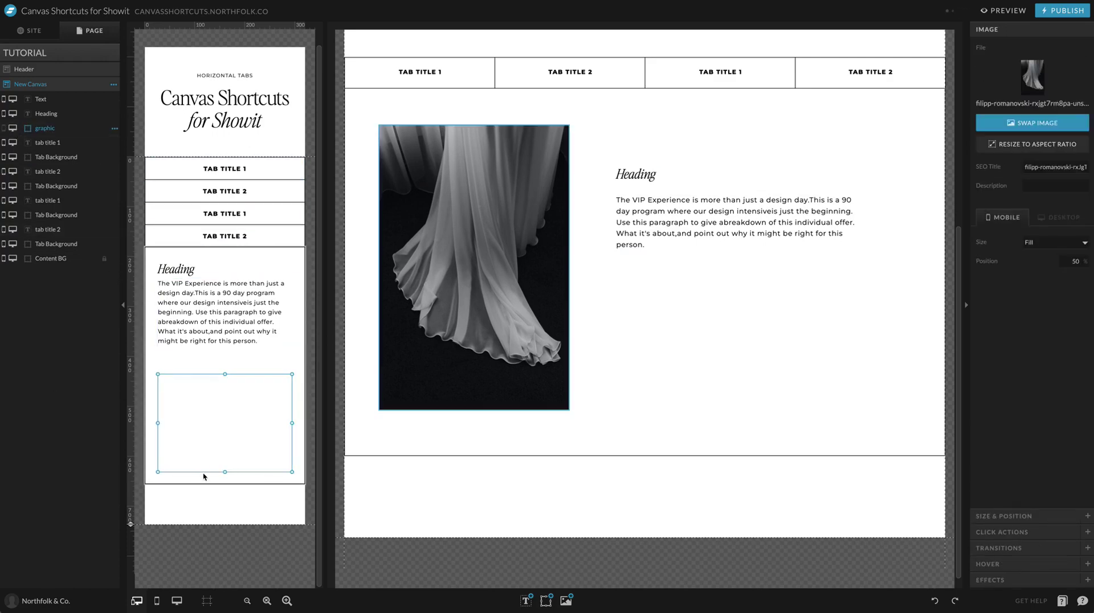
click(194, 269)
drag(222, 322, 222, 370)
click(222, 366)
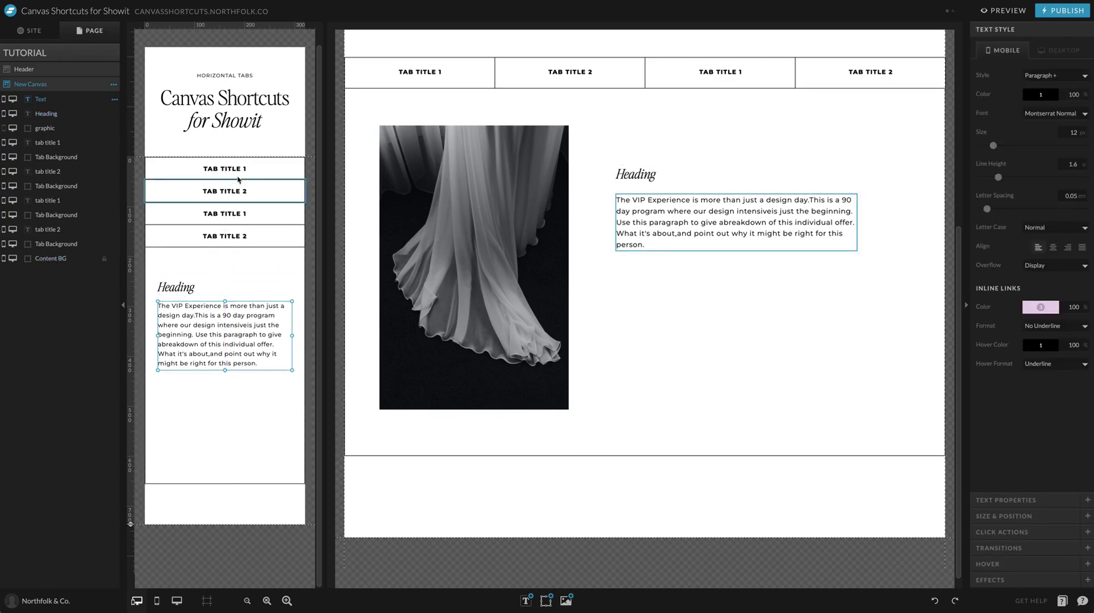
- Unlock the Content BG, shorten it on mobile to about 321 px high just below the paragraph, and lock it again
click(216, 509)
click(210, 480)
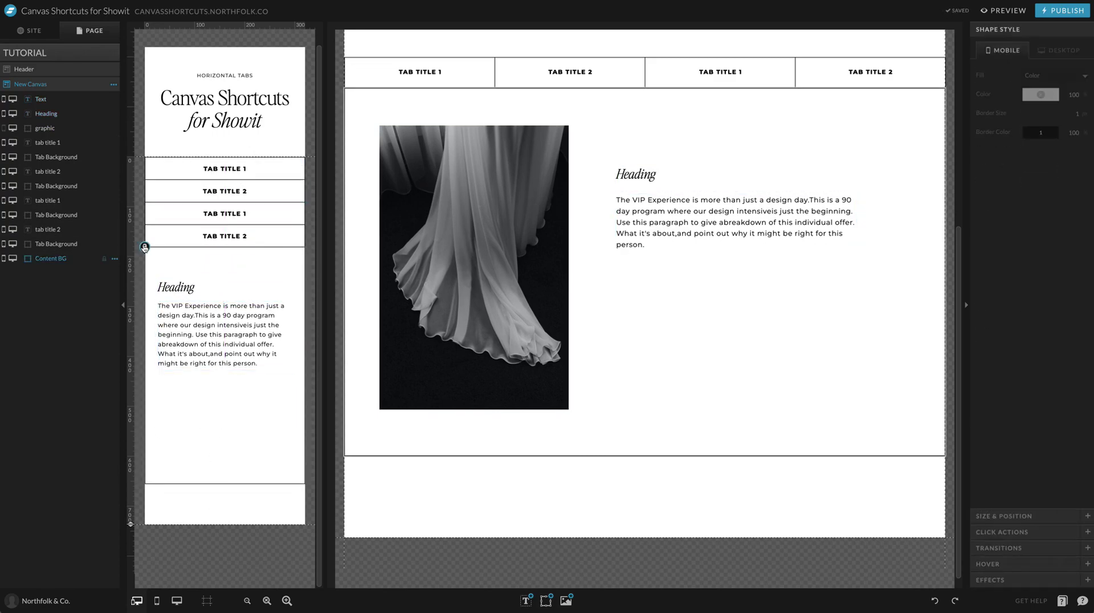
drag(227, 489, 245, 411)
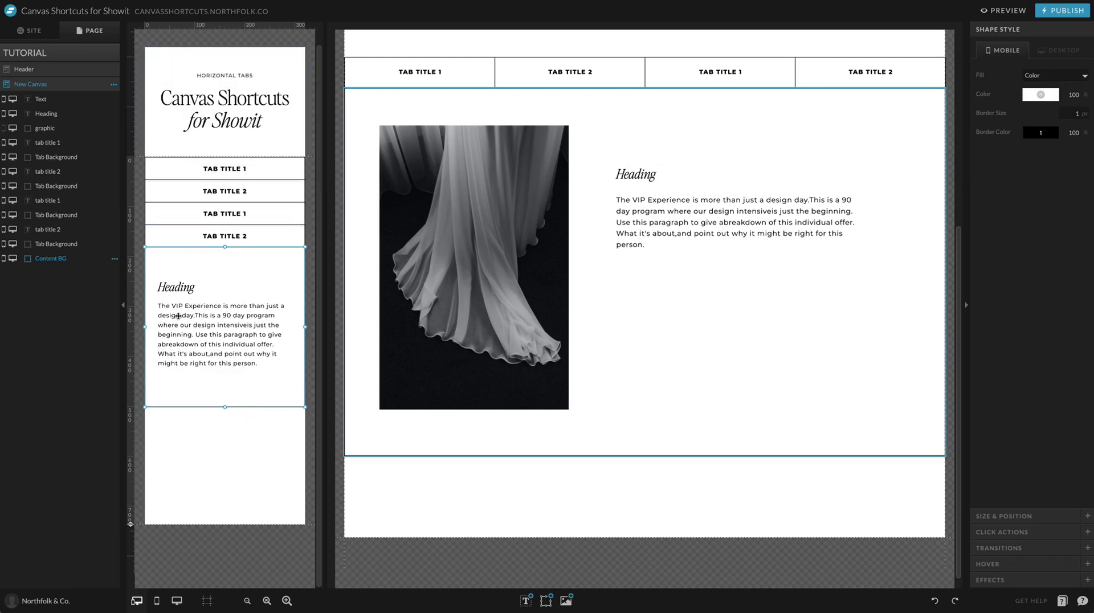
click(104, 258)
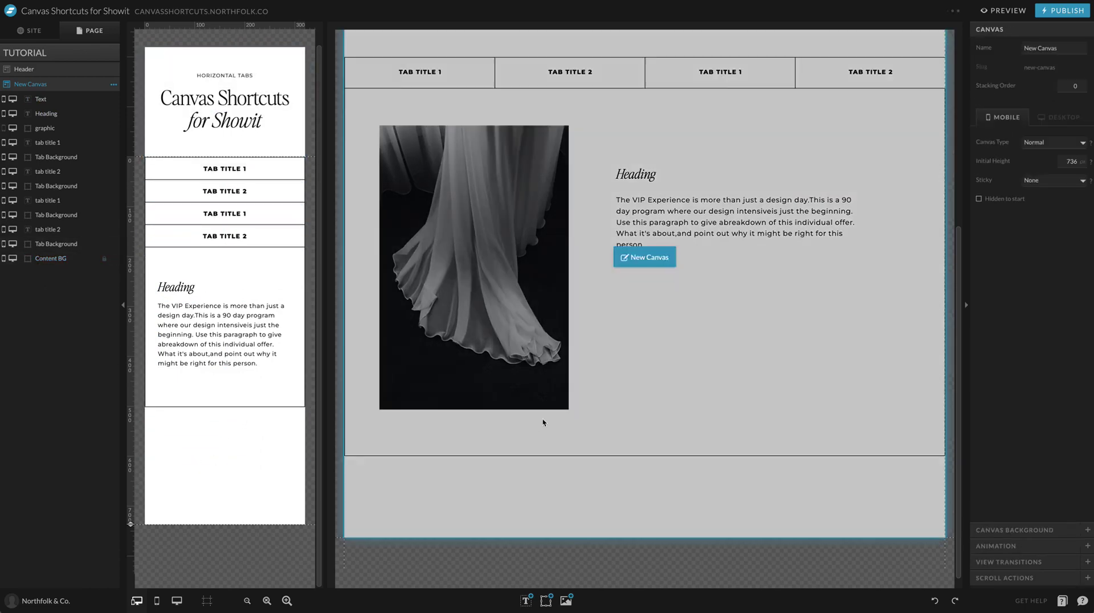
- Copy the green BUTTON LINK button from the Remaining Content canvas of the Split Screen Scroll 2 page
click(542, 419)
click(40, 29)
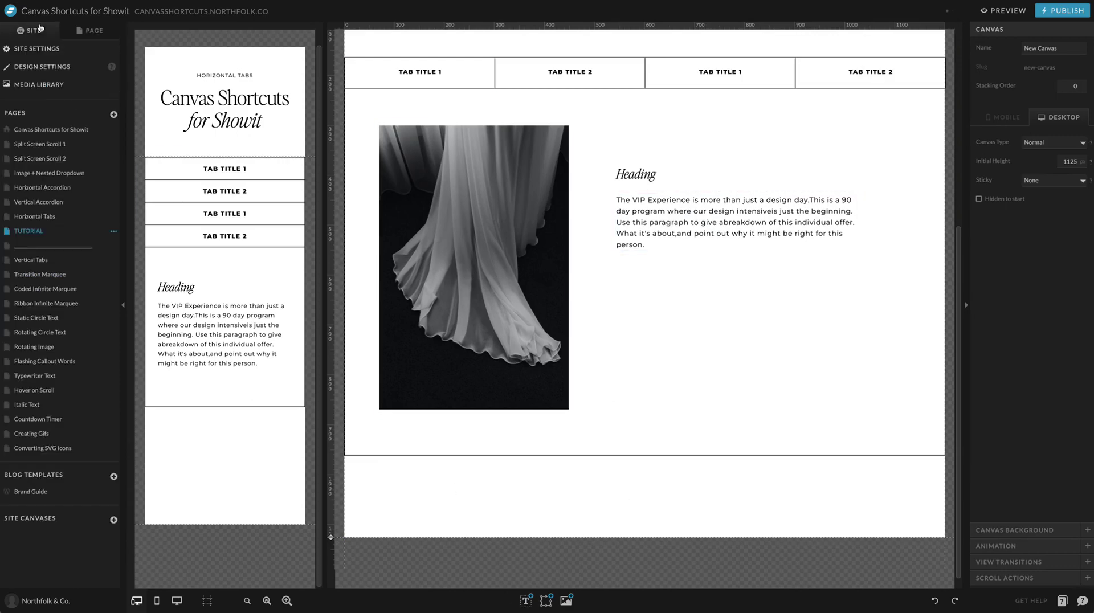
click(39, 158)
scroll(678, 447, down, 3)
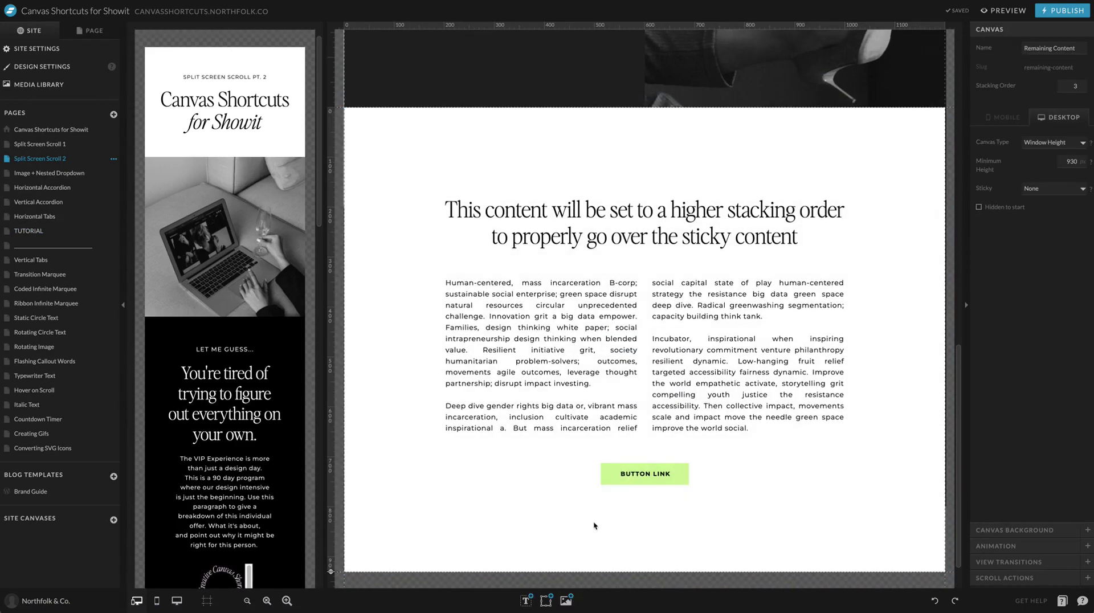
click(645, 474)
- Paste the button on the TUTORIAL page and place it beneath the desktop paragraph, flush with its left edge
click(28, 231)
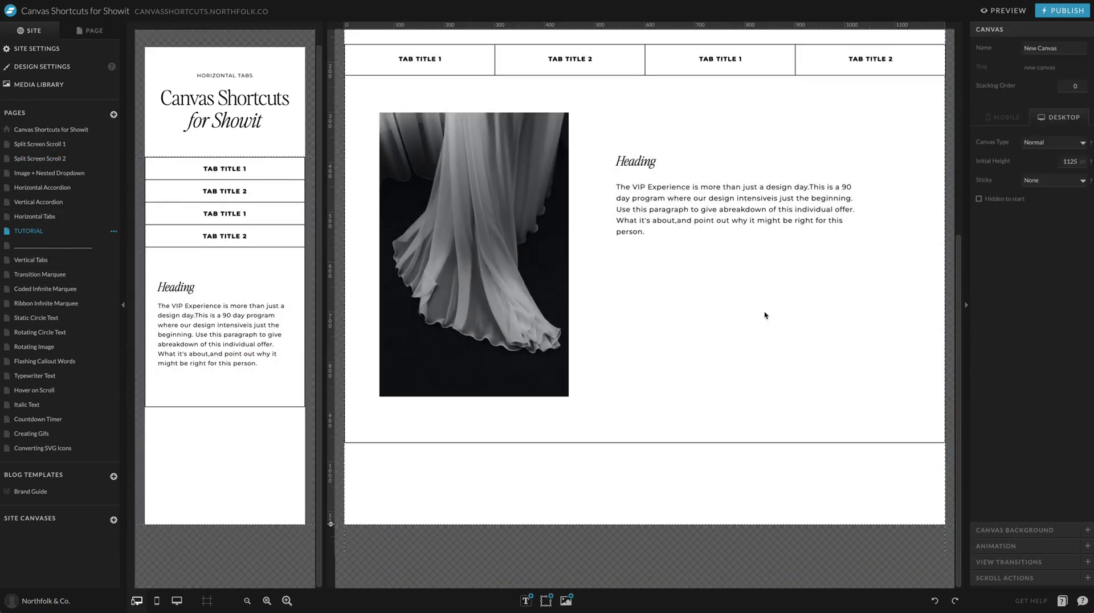
key(ctrl+v)
drag(625, 334, 646, 268)
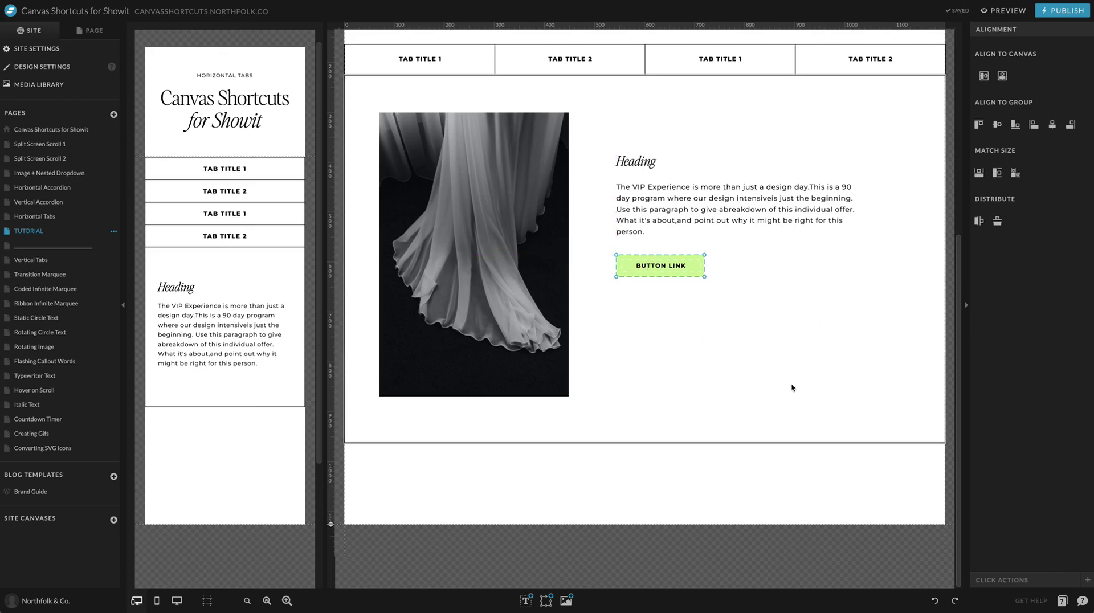
- Place the mobile BUTTON LINK button beneath the mobile paragraph, flush with its left edge
click(89, 30)
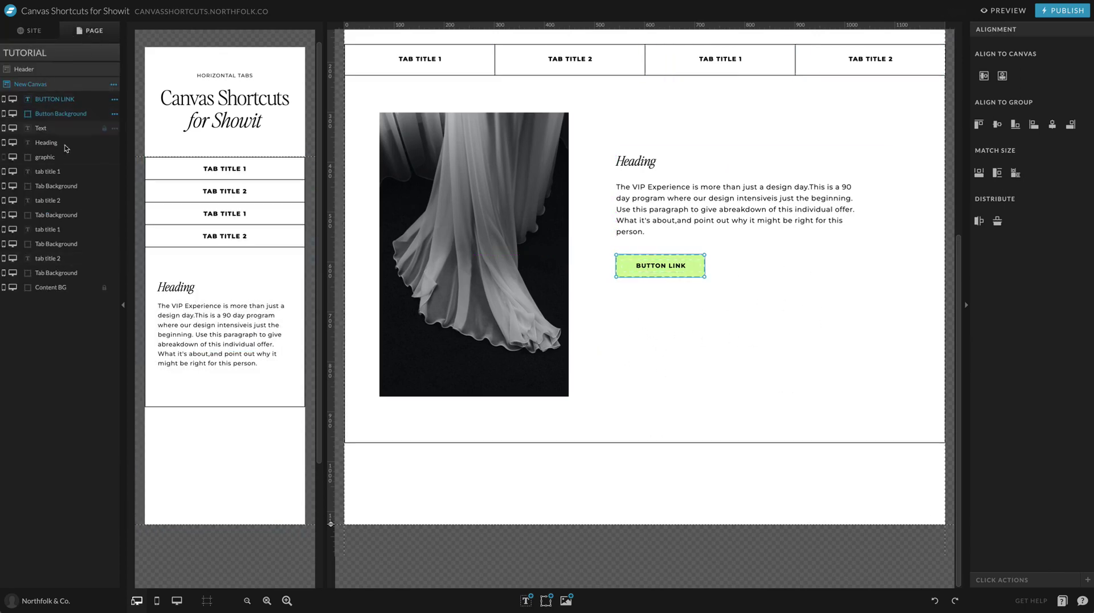
click(202, 308)
click(1002, 75)
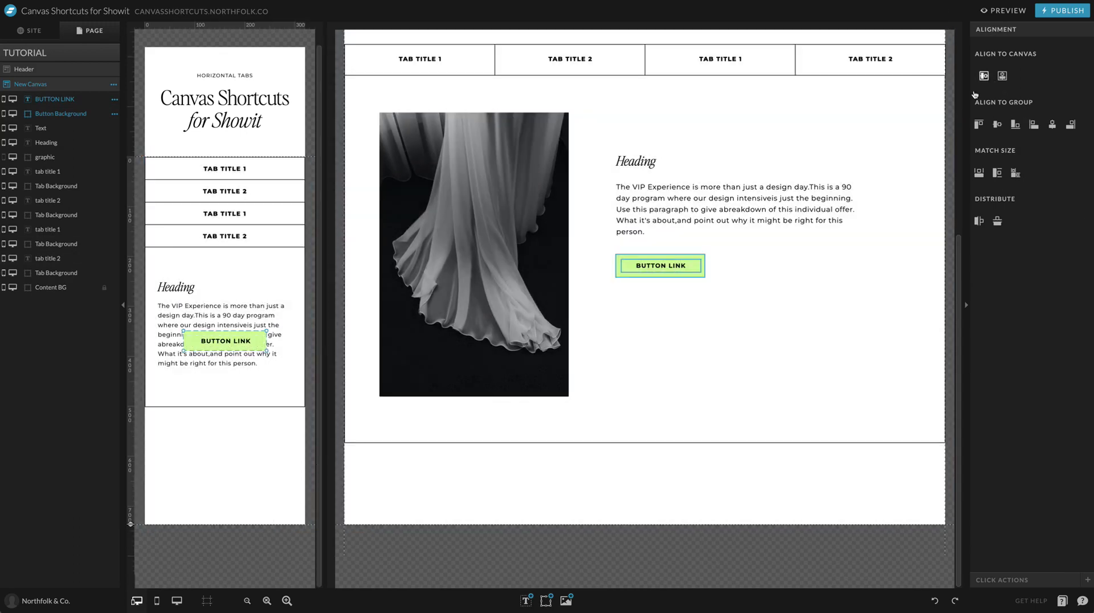
drag(223, 340, 198, 388)
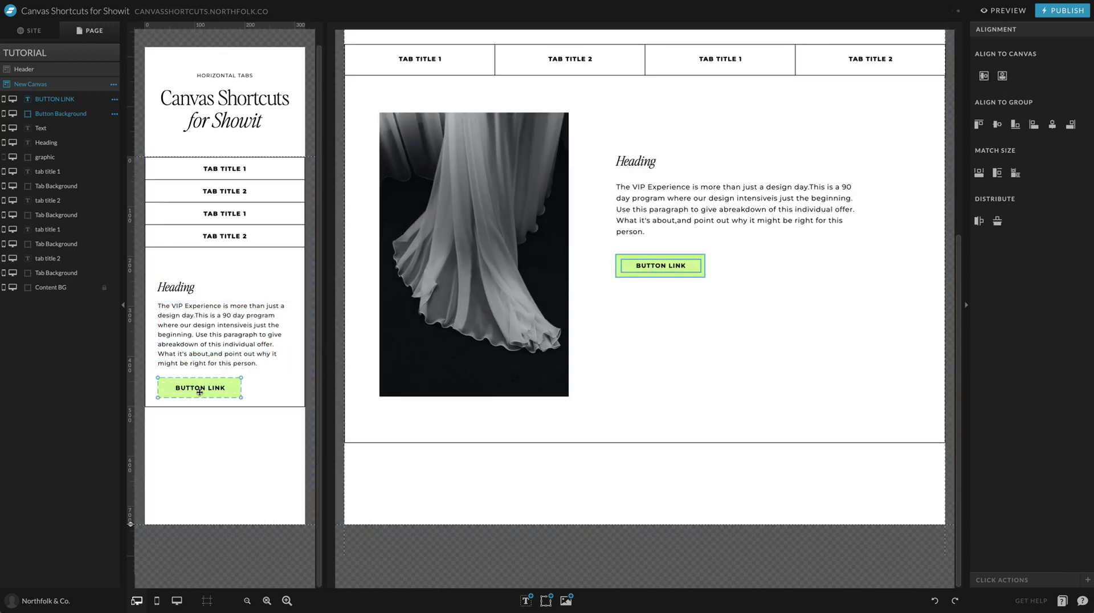
- Extend the mobile Content BG to about 359 px high to add space below the button, and lock it
click(200, 402)
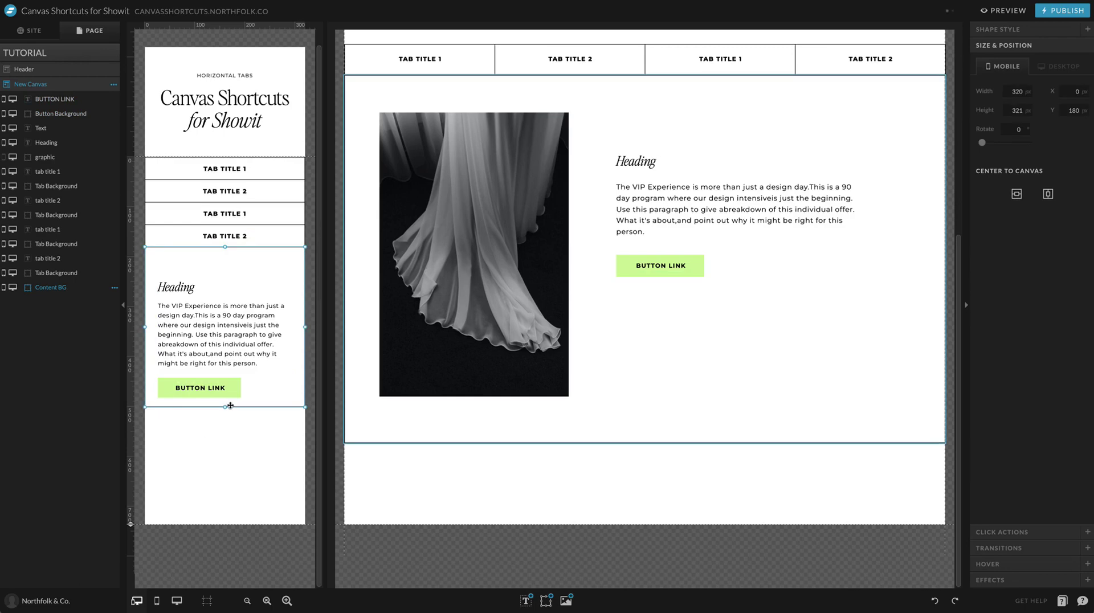
drag(227, 407, 233, 426)
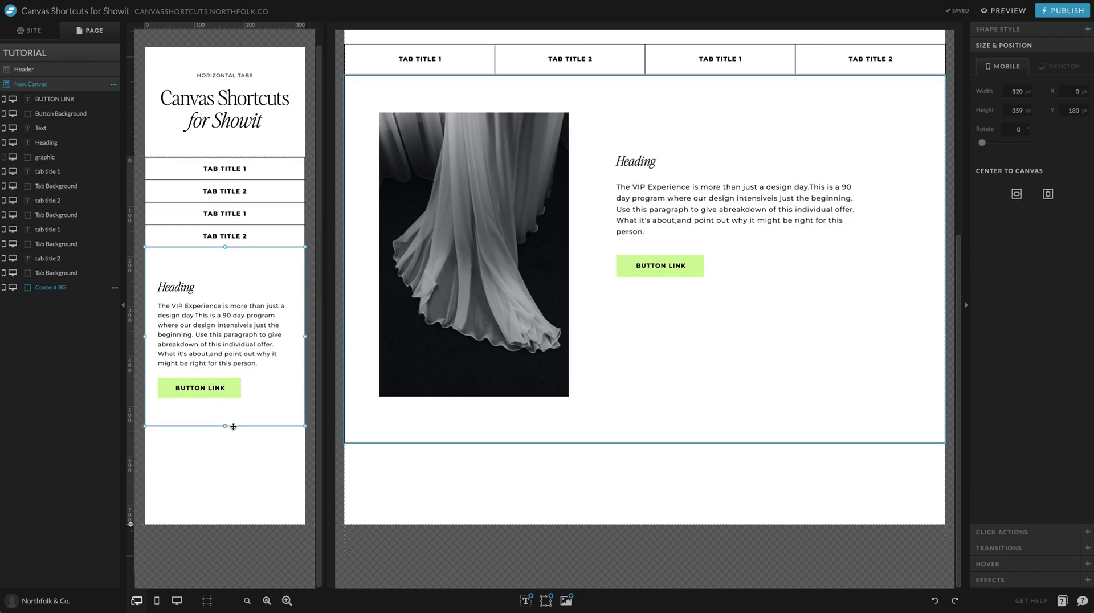
click(103, 287)
- Move the heading, paragraph and button up slightly as a group on mobile and on desktop
drag(157, 459, 299, 254)
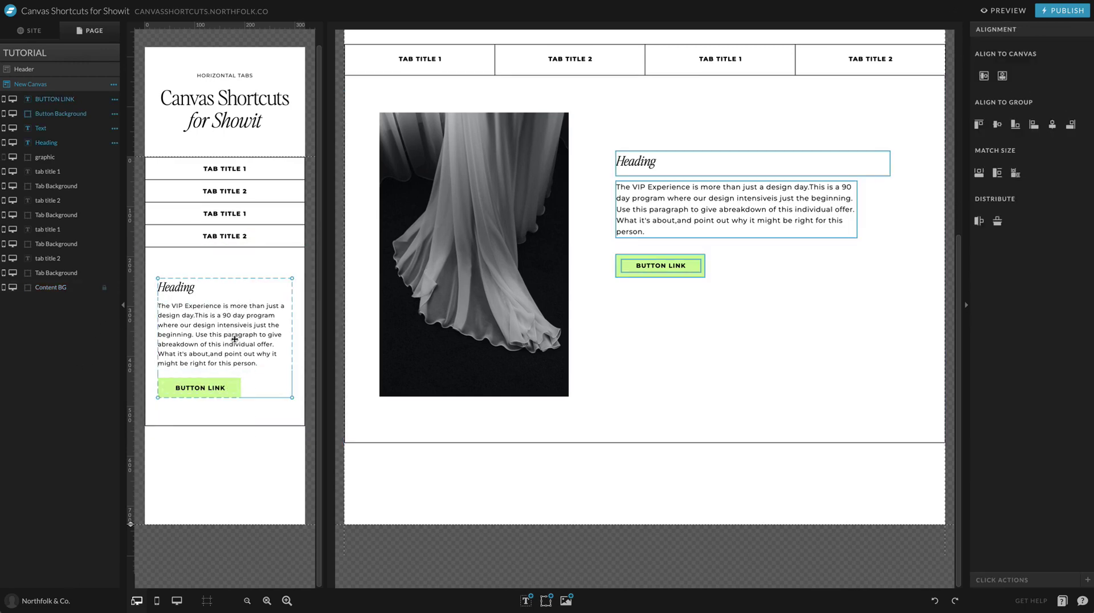
drag(234, 339, 236, 327)
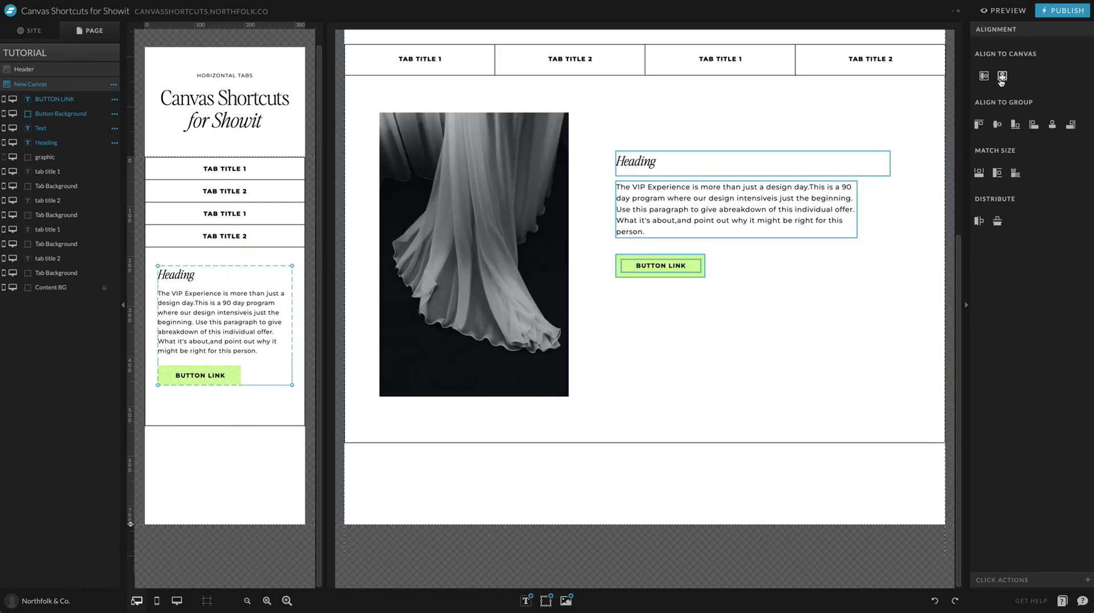
click(213, 484)
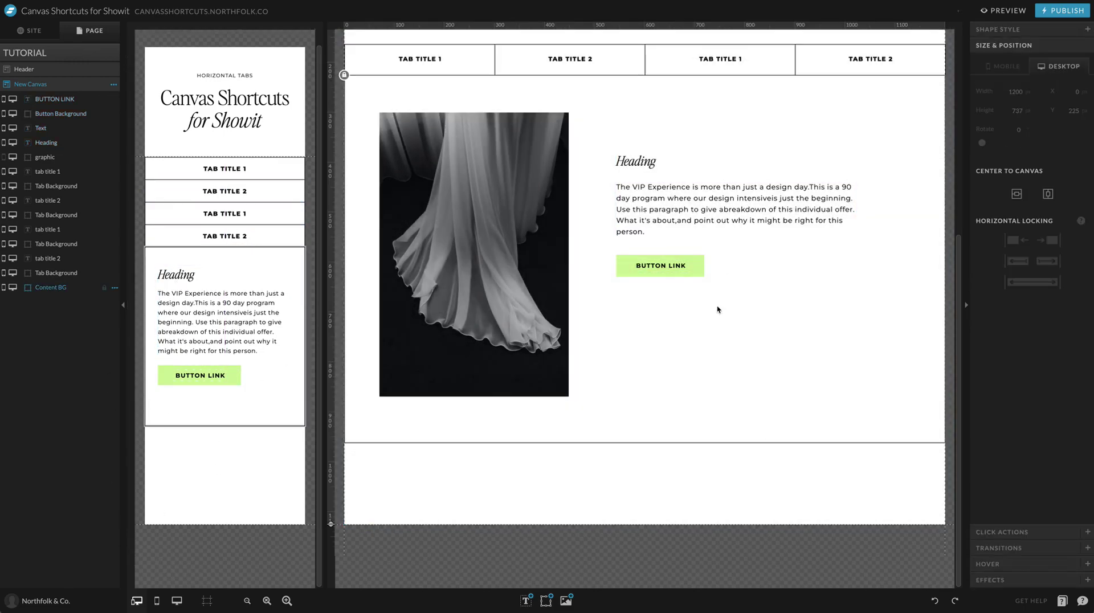
click(672, 210)
mouse_move(671, 210)
mouse_down()
mouse_move(671, 237)
mouse_move(671, 197)
mouse_up()
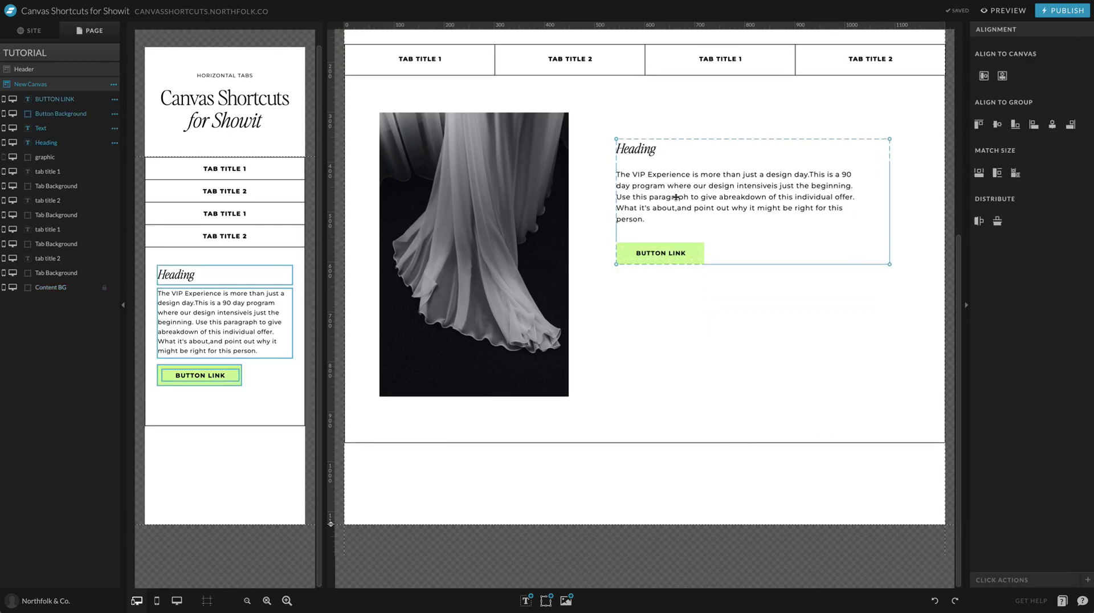
- Shorten the desktop photo to about 399 px high and the desktop Content BG to about 562 px high
click(498, 270)
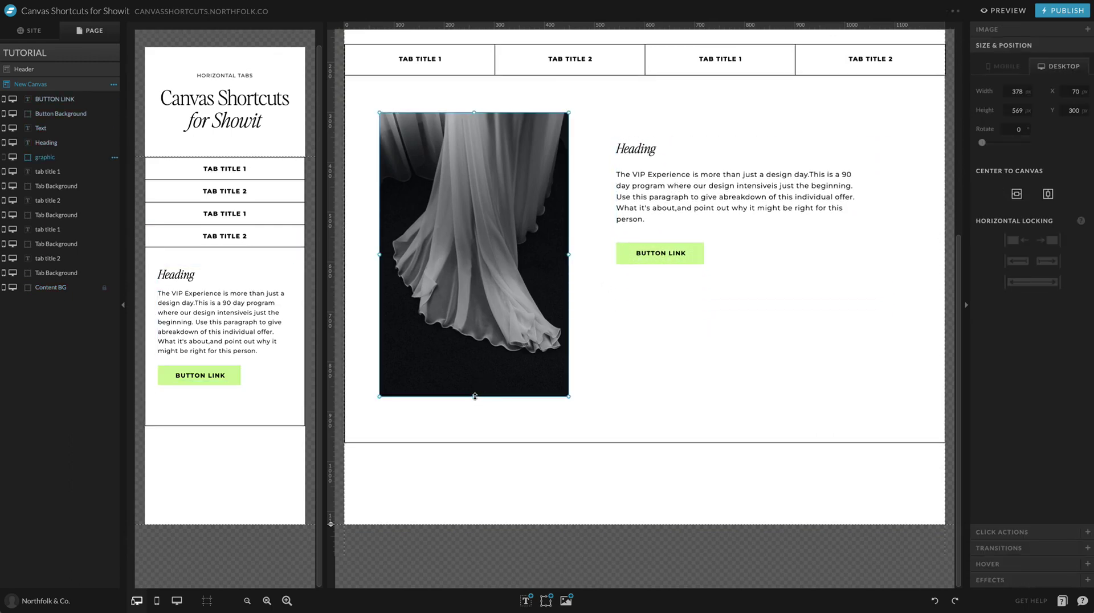
drag(474, 396, 473, 311)
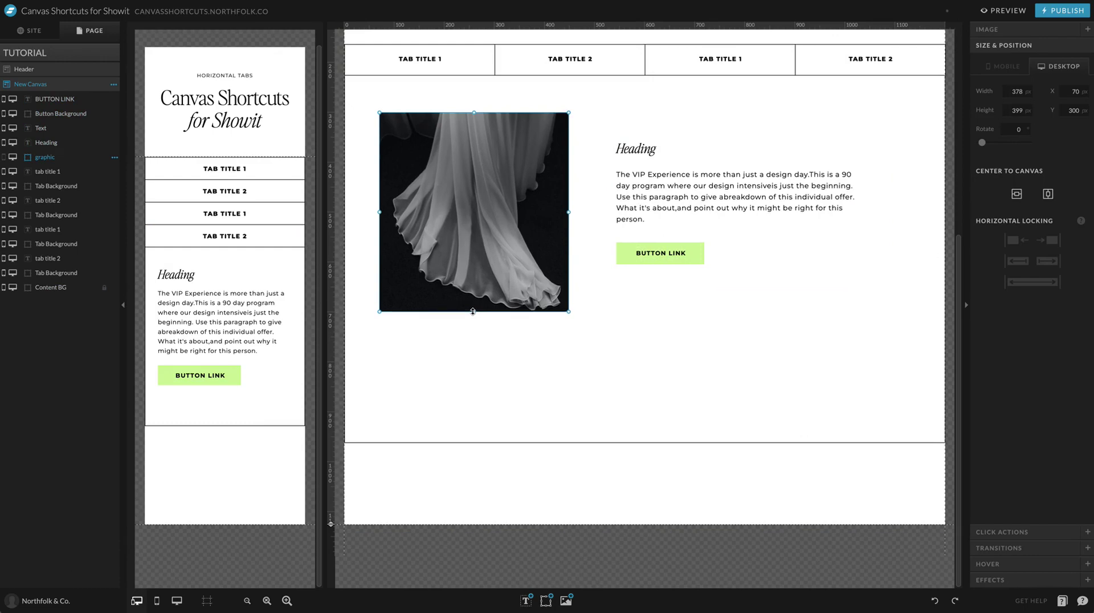
click(616, 357)
click(344, 74)
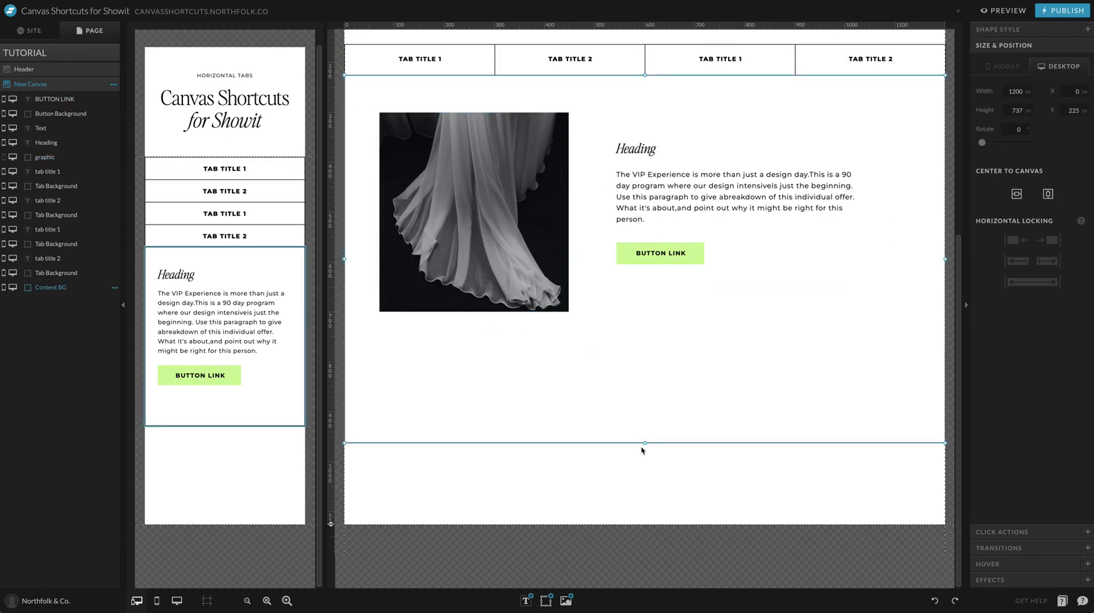
drag(646, 443, 646, 355)
click(673, 399)
- Preview the TUTORIAL page on desktop and examine the tabs section's layout
scroll(692, 271, up, 3)
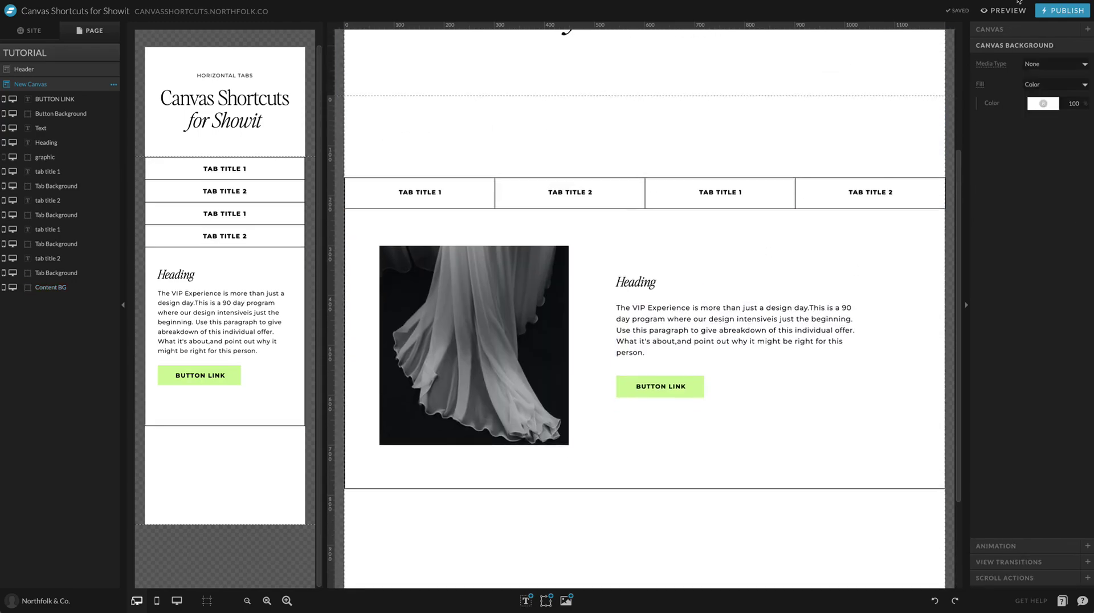
click(1007, 12)
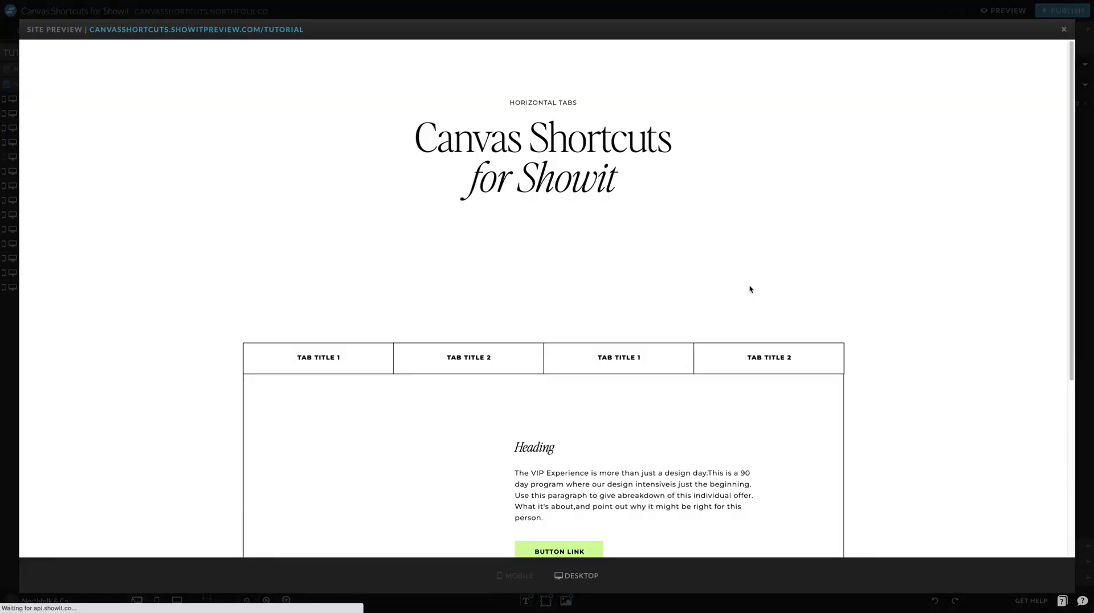
scroll(747, 287, down, 5)
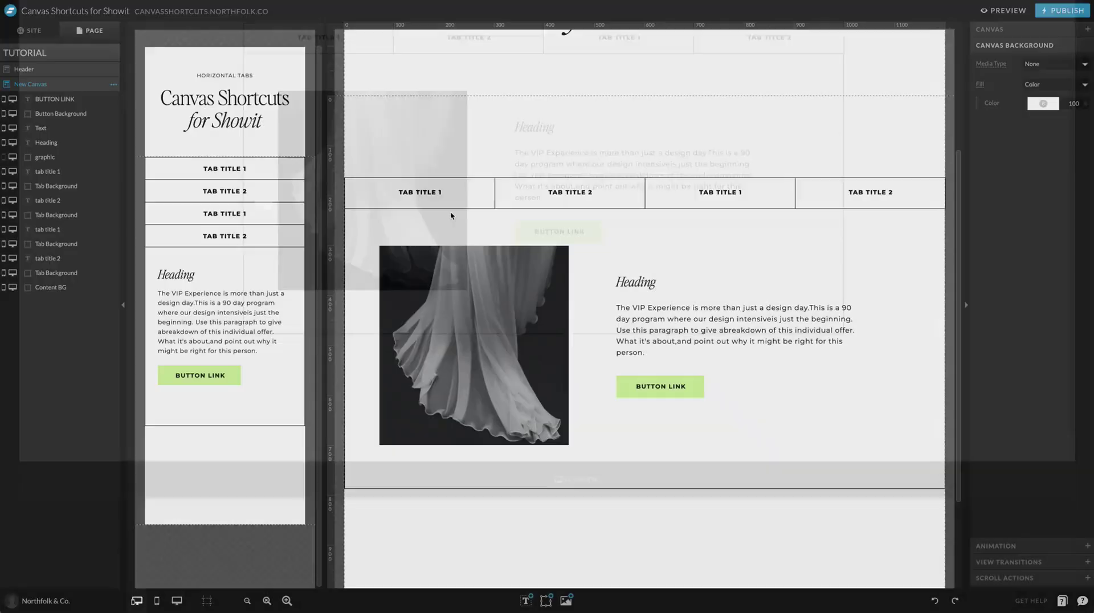
click(377, 11)
- Lock the Content BG element in the New Canvas
click(506, 482)
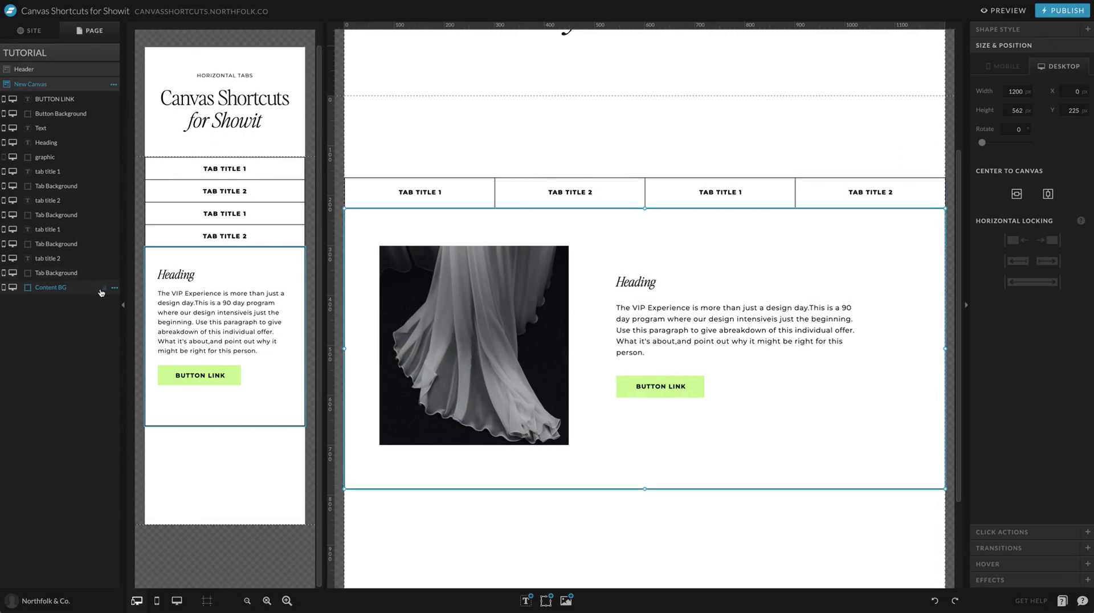
click(104, 288)
click(442, 129)
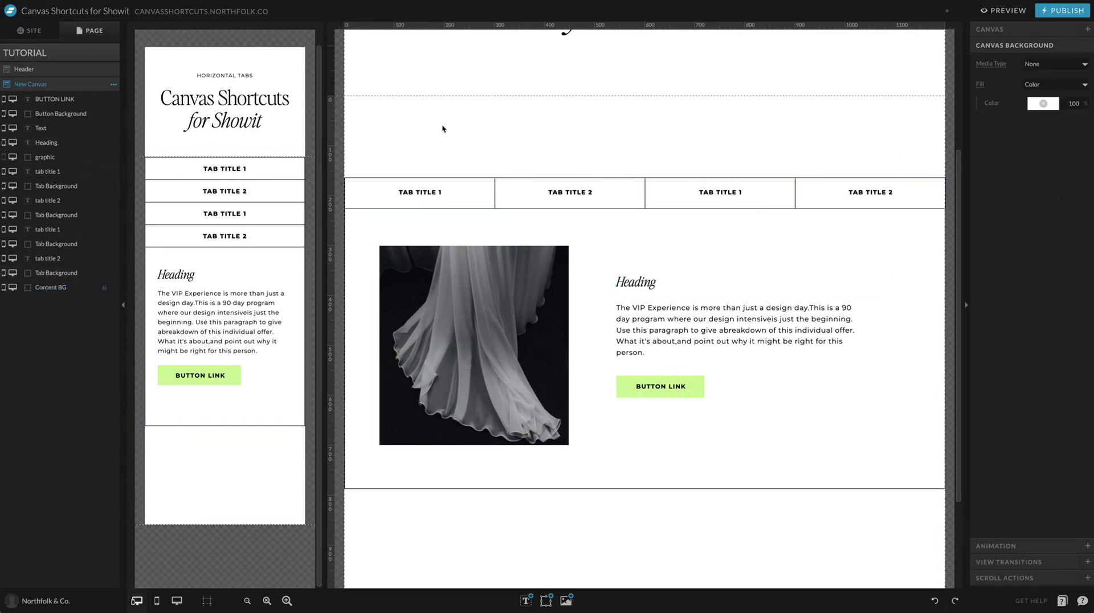
- Duplicate the first tab's title and background together
click(423, 186)
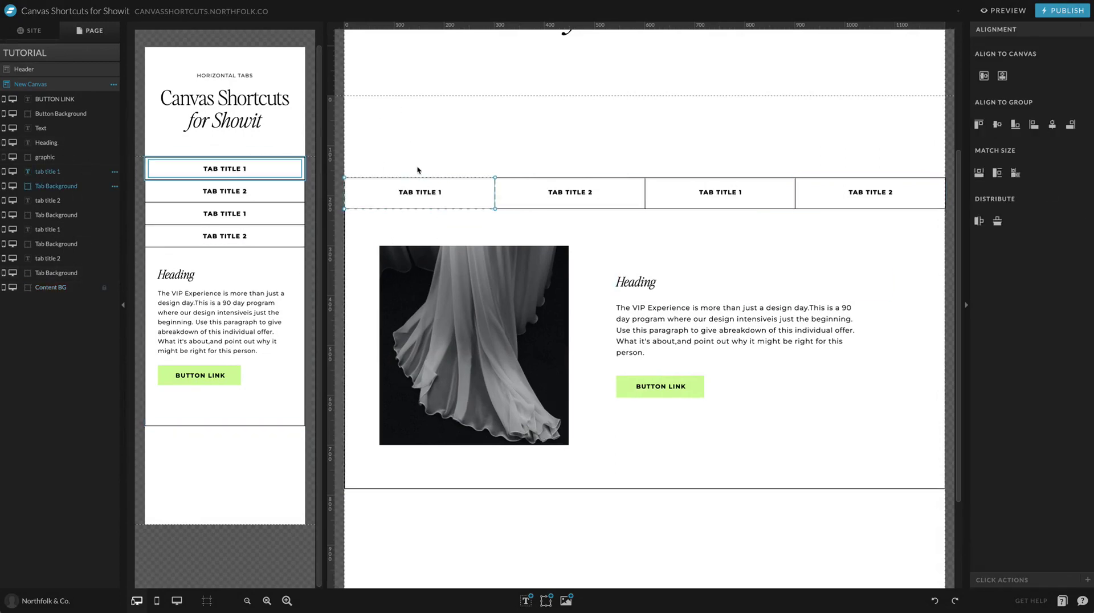
drag(421, 135, 448, 206)
key(ctrl+d)
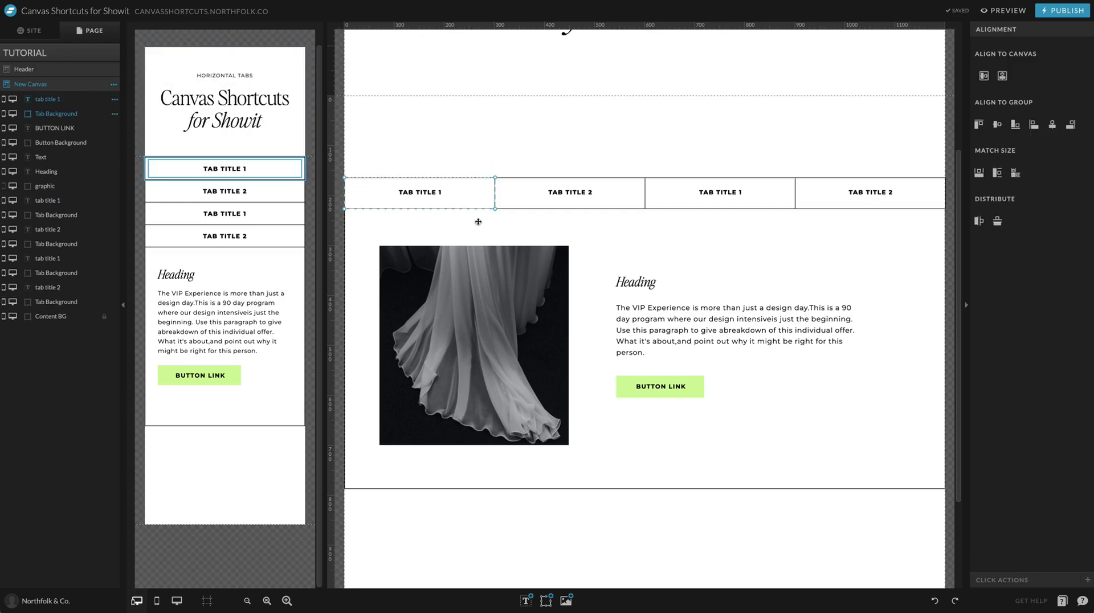
- Fill the duplicated first tab's background with light purple on desktop and mobile, and check it in the desktop preview
click(491, 129)
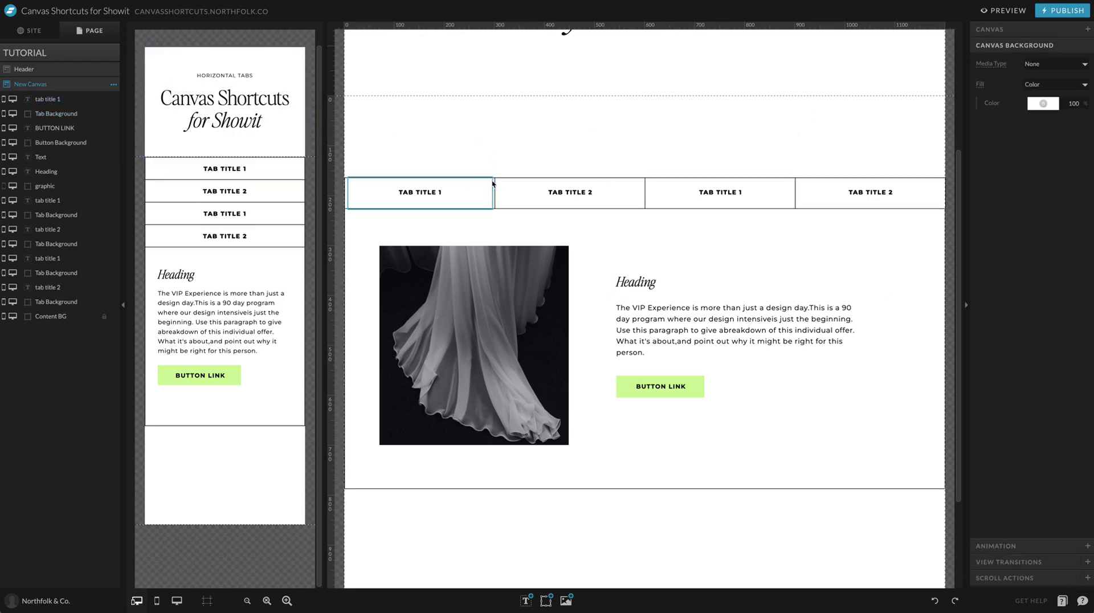
click(494, 184)
click(1023, 29)
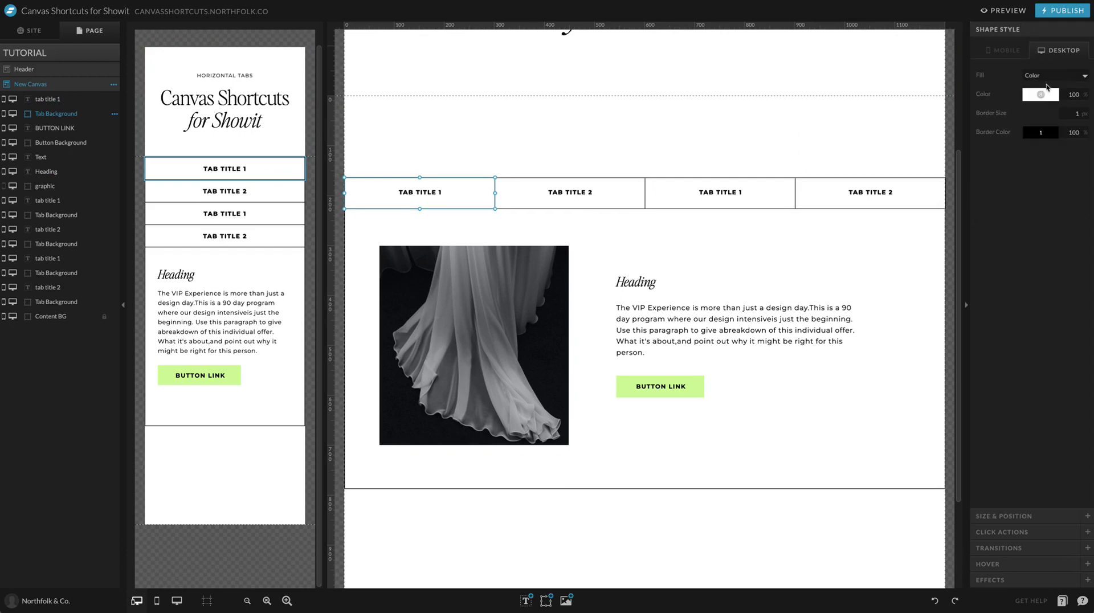
click(1041, 94)
click(1024, 120)
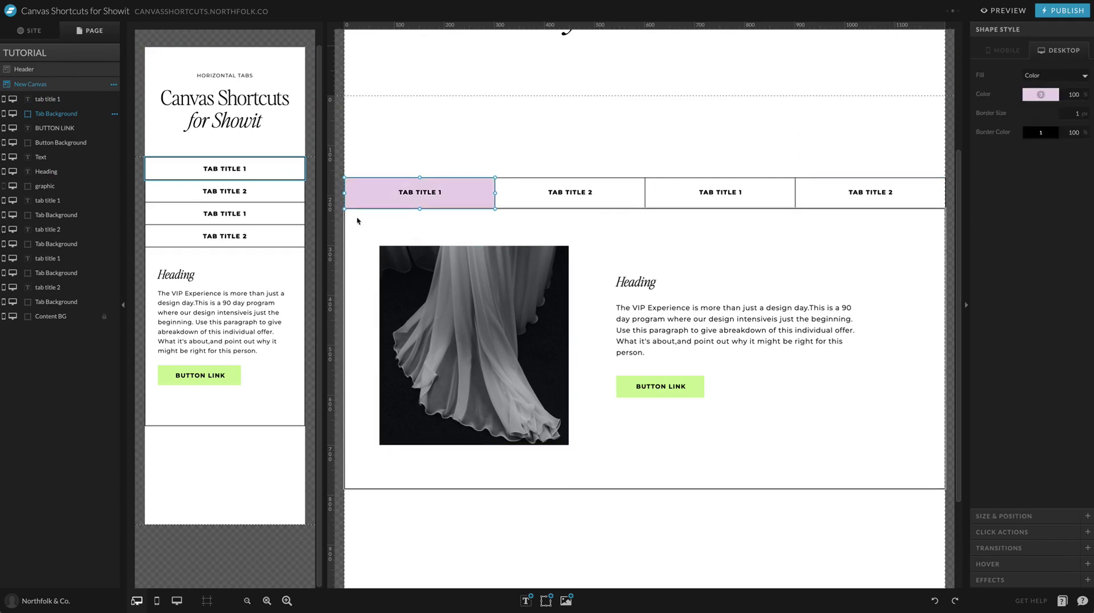
click(261, 163)
click(524, 161)
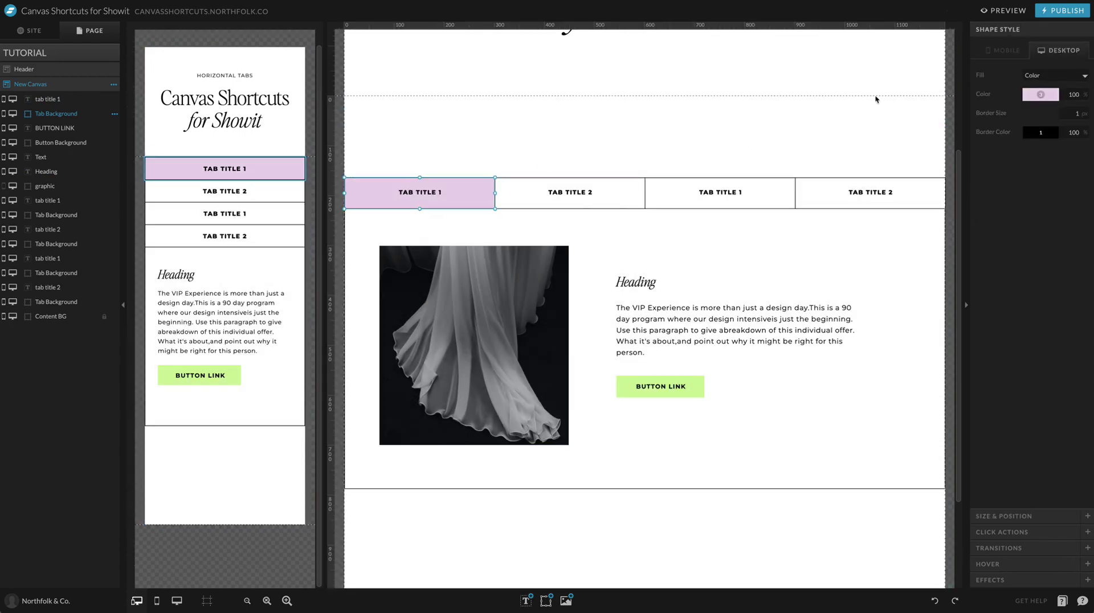
click(1006, 11)
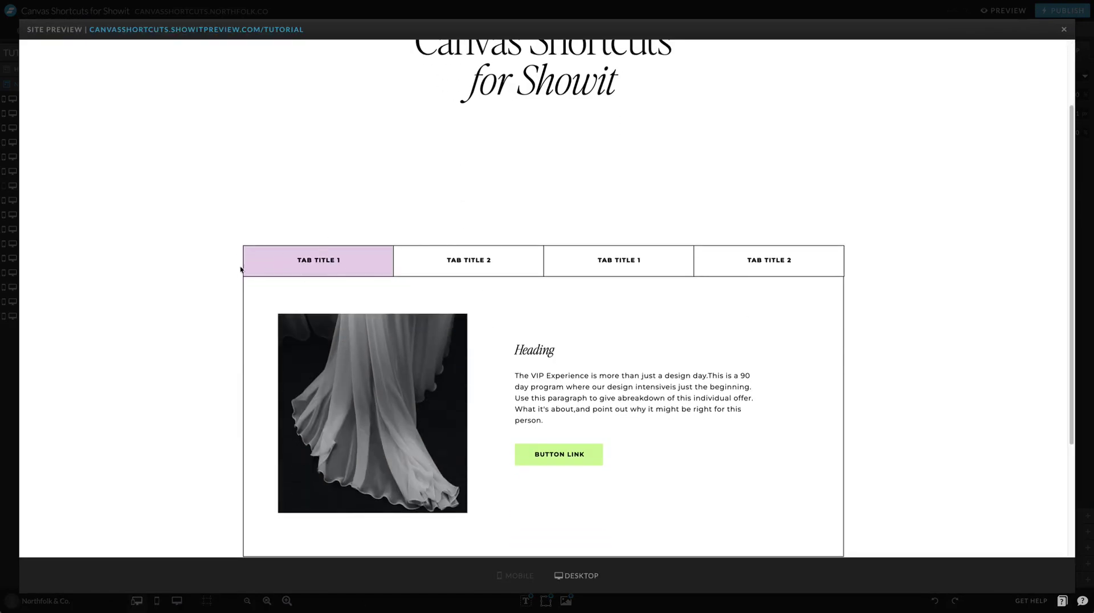
click(468, 17)
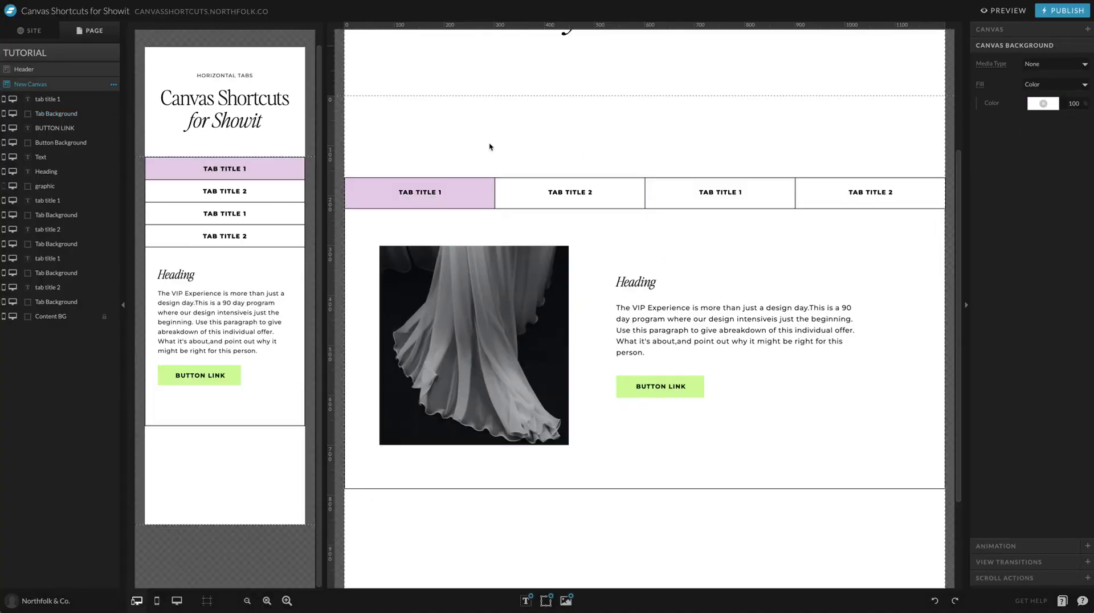
- Give the duplicated first tab's background a light purple to lime green gradient rotated 142° on desktop and mobile
click(424, 180)
click(493, 192)
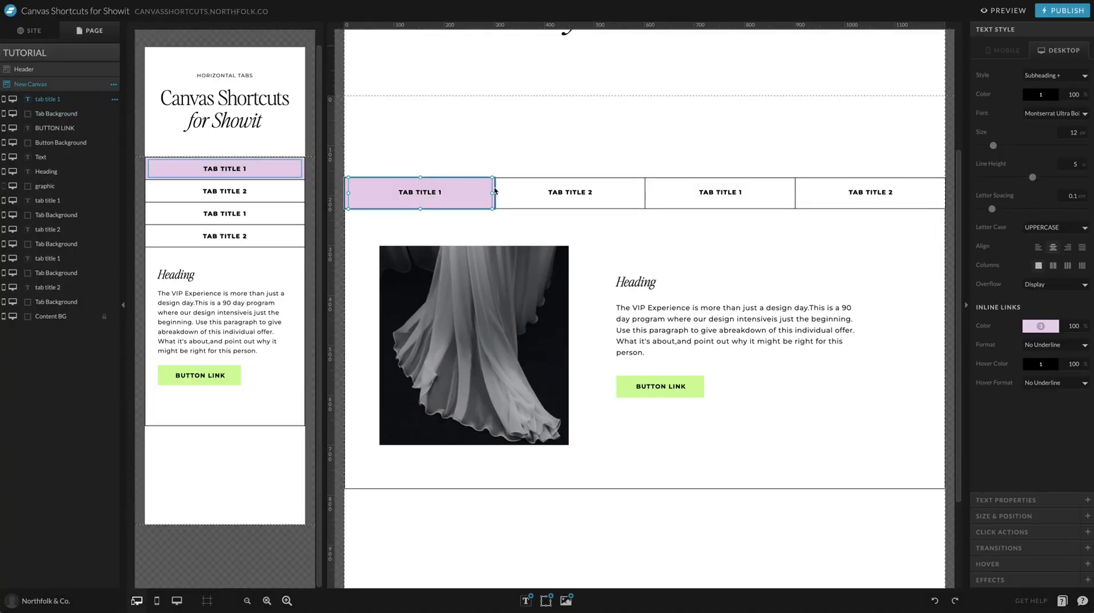
click(1044, 76)
click(1046, 86)
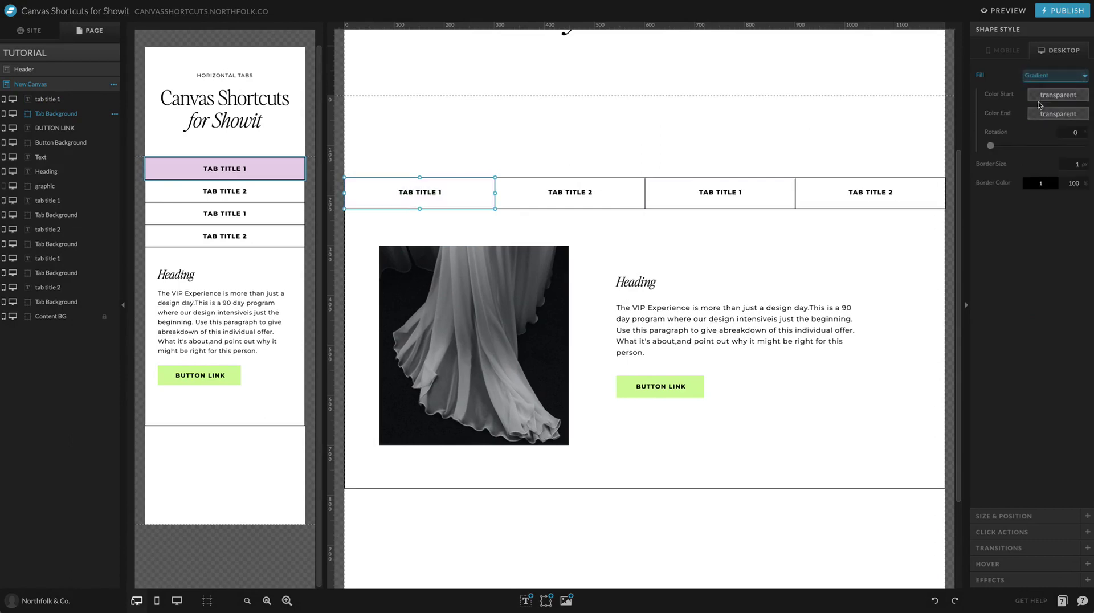
click(1054, 102)
click(1036, 125)
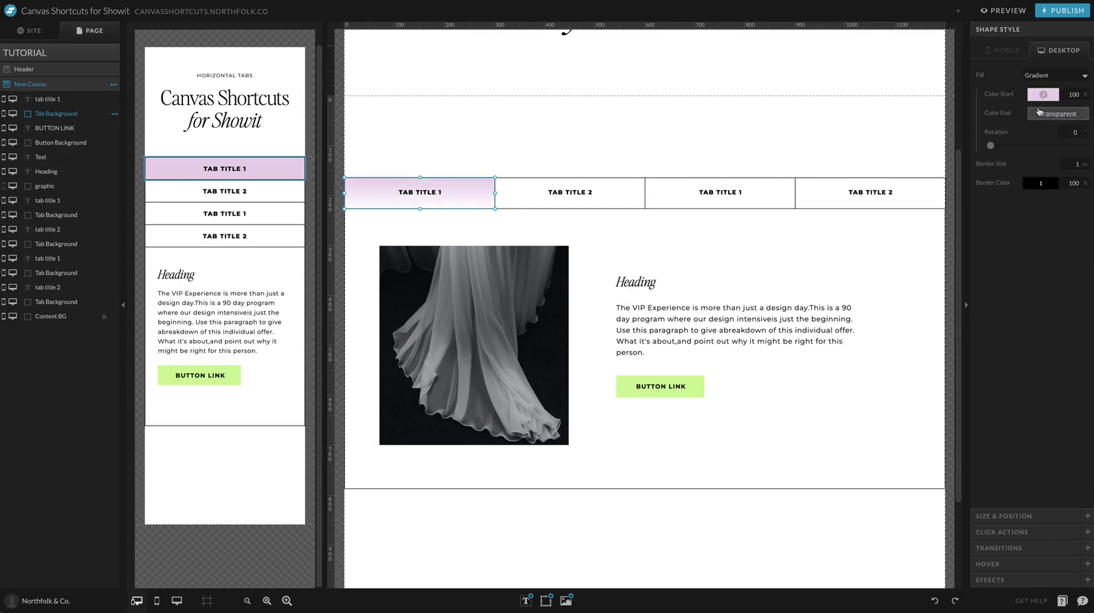
click(1040, 114)
click(1041, 135)
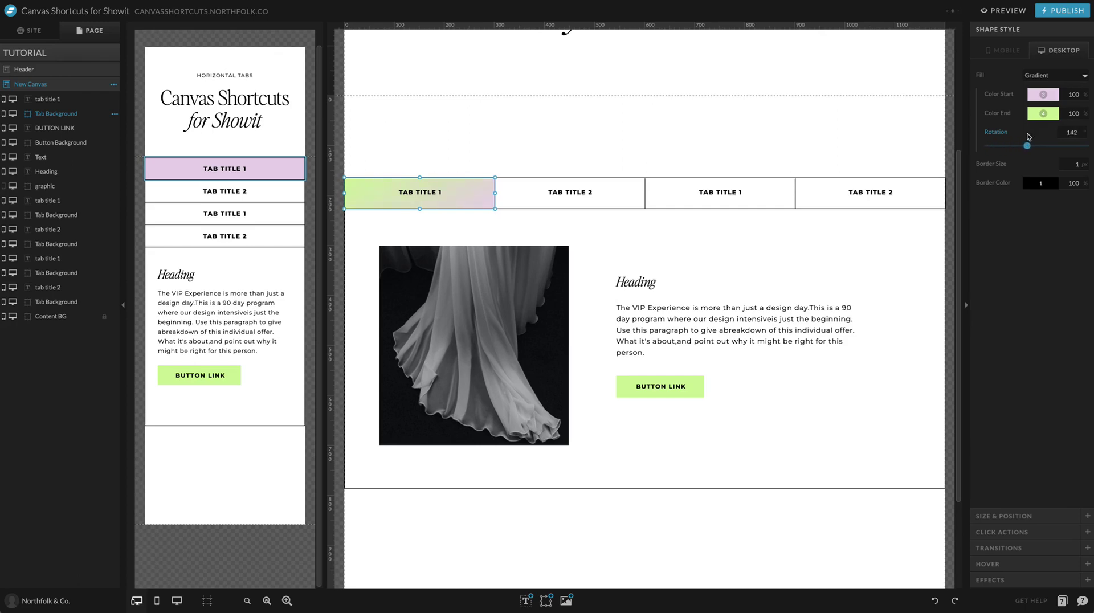
click(563, 161)
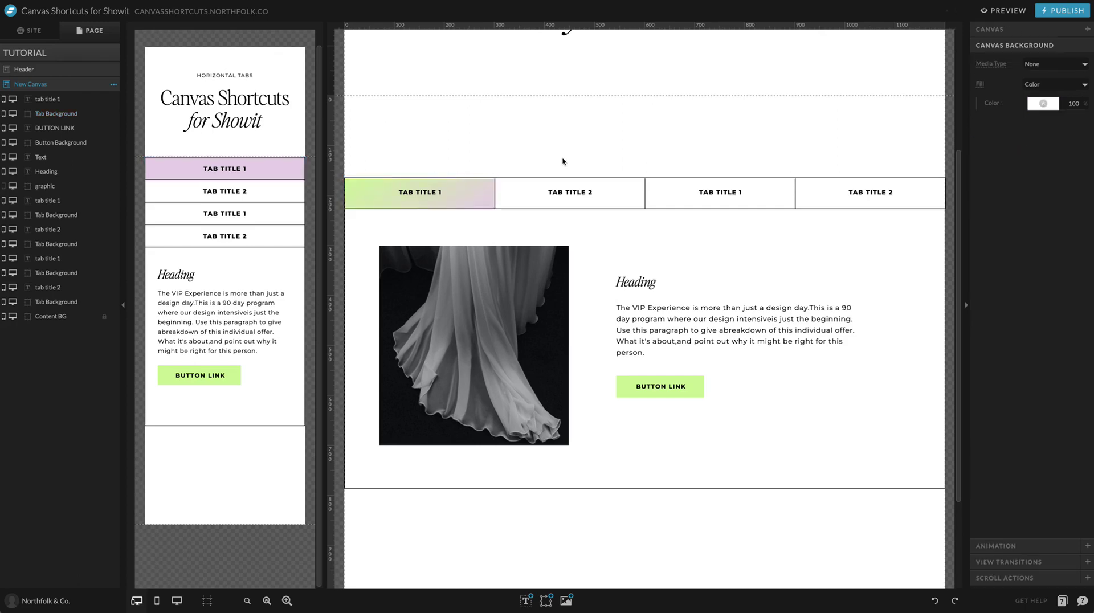
click(491, 183)
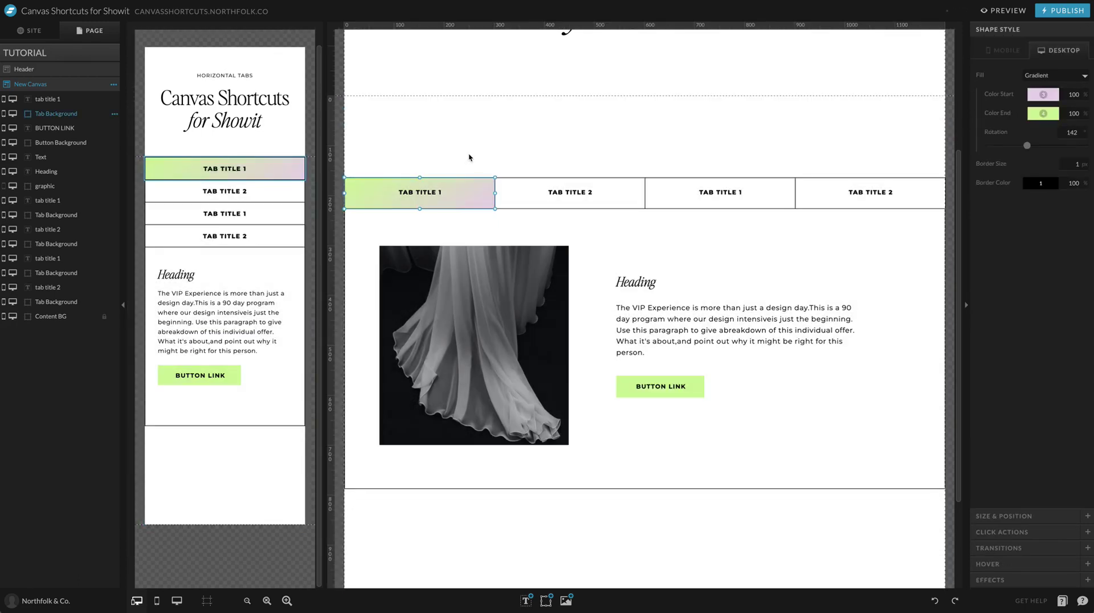
click(469, 157)
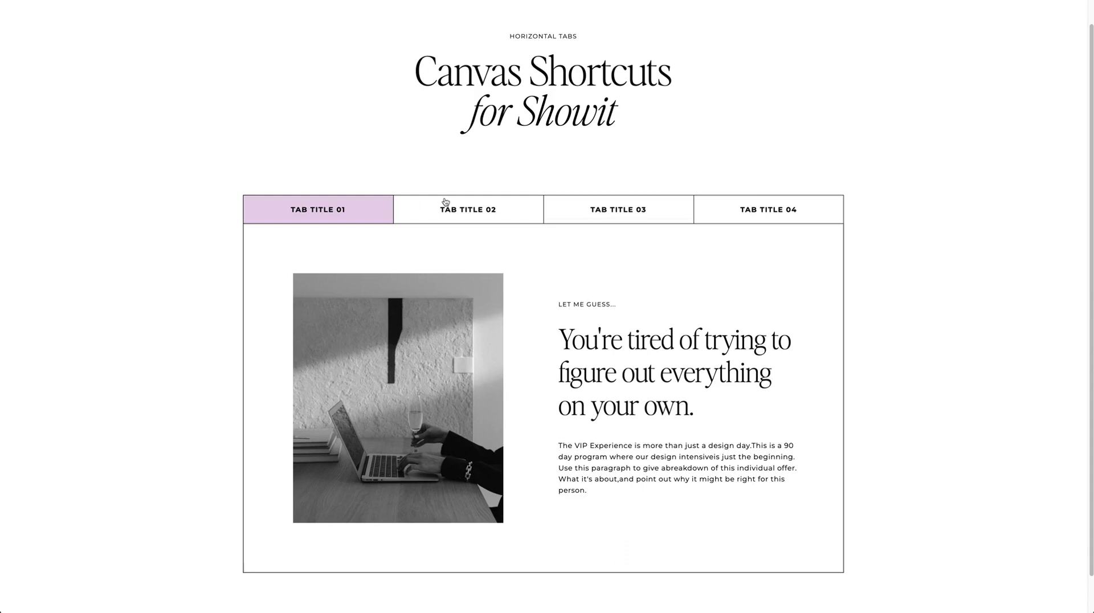
- Switch to the finished horizontal tabs example page and examine how tabs 01 to 04 change the highlight colour and content
click(446, 202)
click(621, 211)
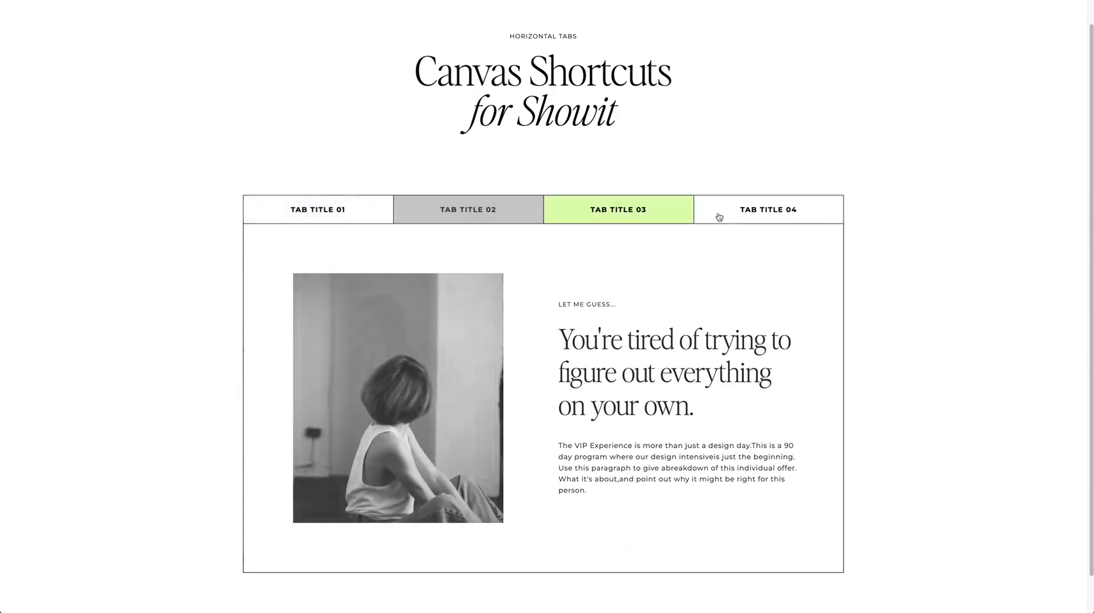
click(772, 212)
click(328, 215)
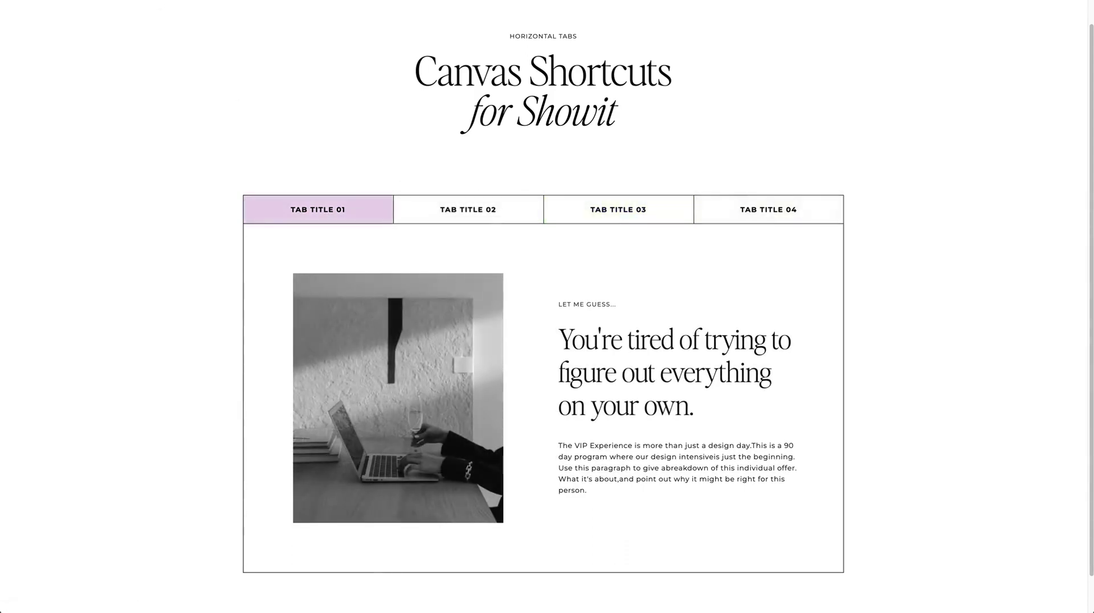
click(471, 221)
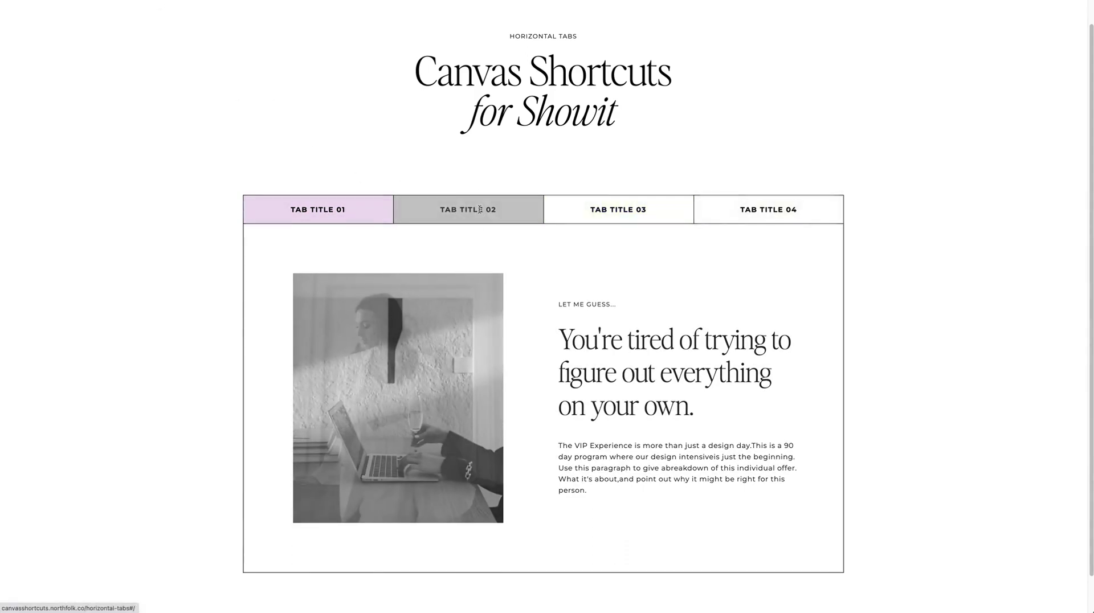
click(326, 208)
click(468, 219)
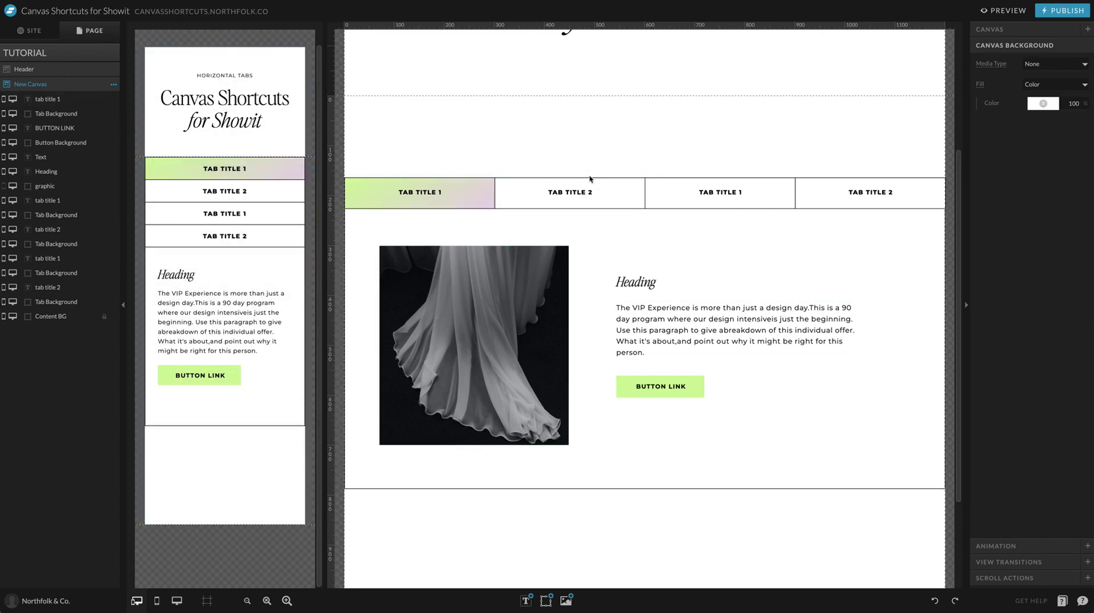
- Return to the Showit editor, add a canvas view to New Canvas and name it Tab-1
click(113, 86)
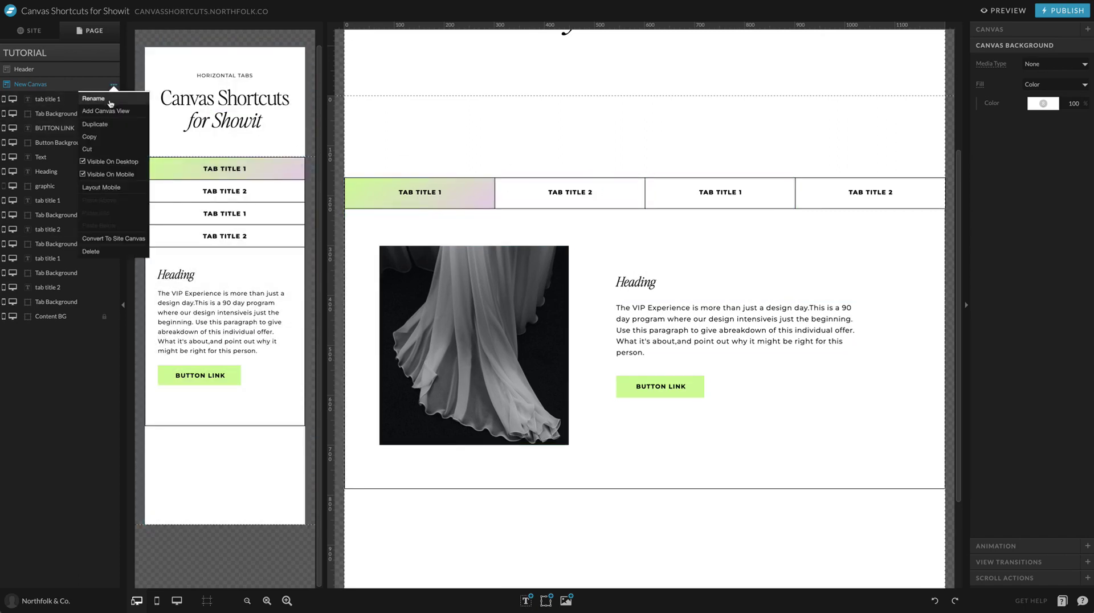
click(101, 110)
double_click(46, 101)
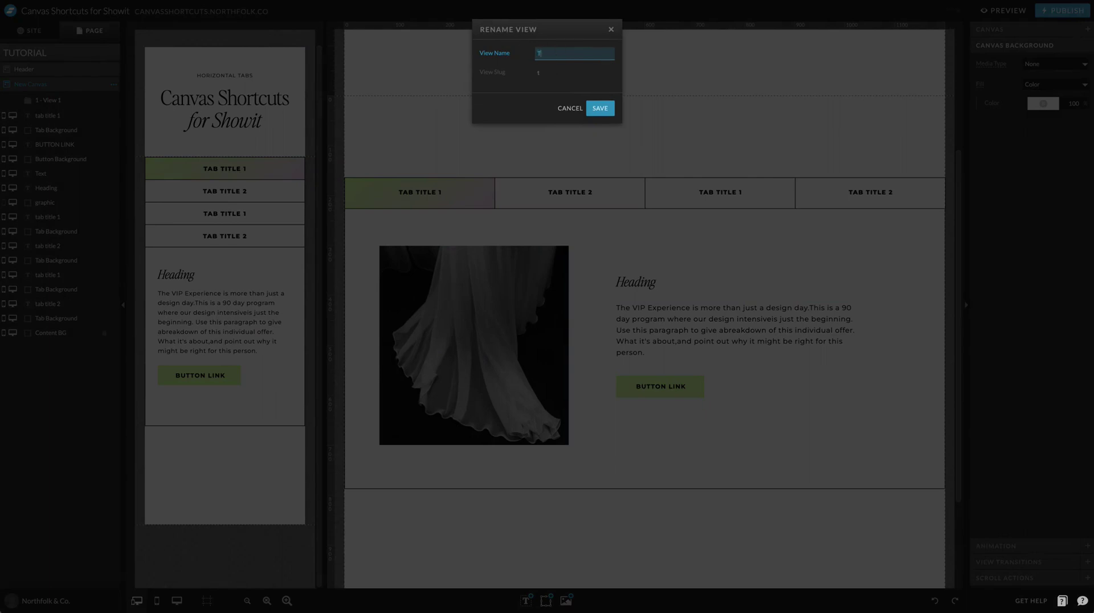
text(Tab-1)
key(Return)
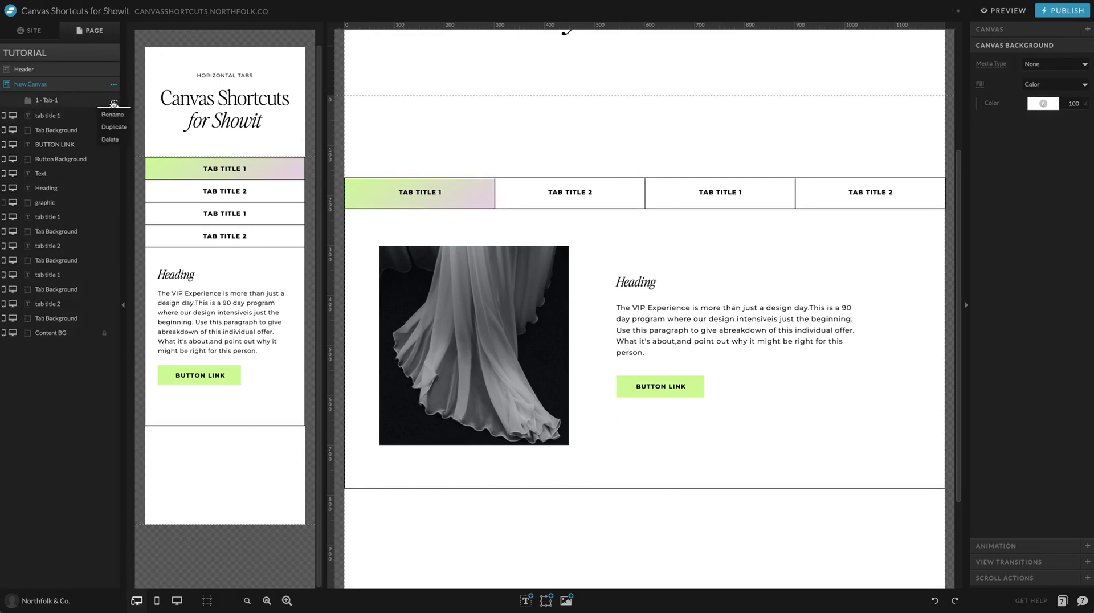
- Duplicate the Tab-1 canvas view to create views Tab-2, Tab-3 and Tab-4
click(112, 127)
click(113, 141)
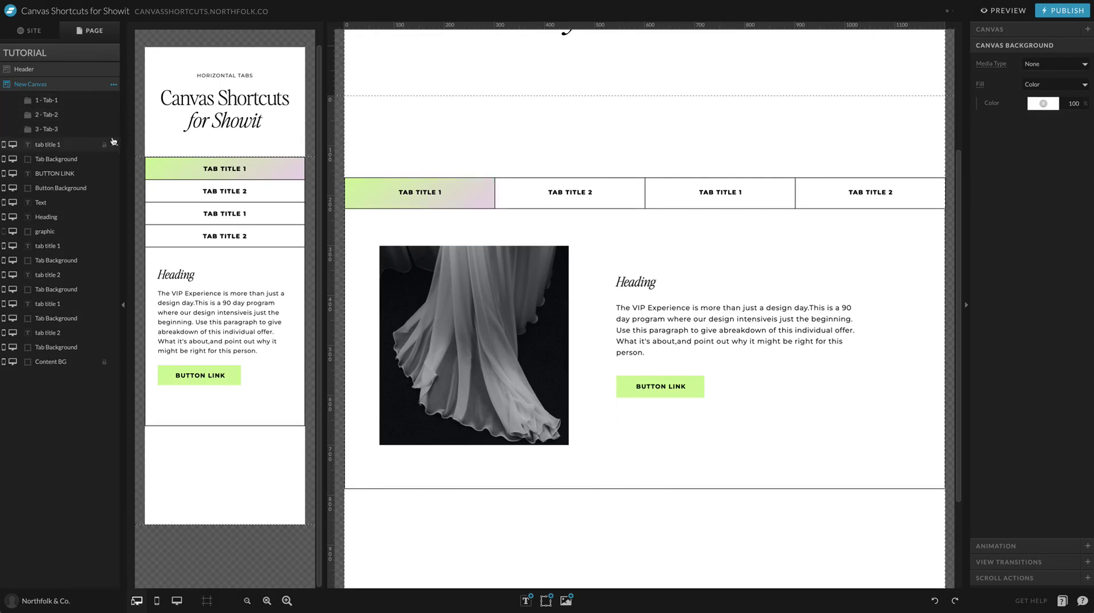
click(114, 130)
click(112, 157)
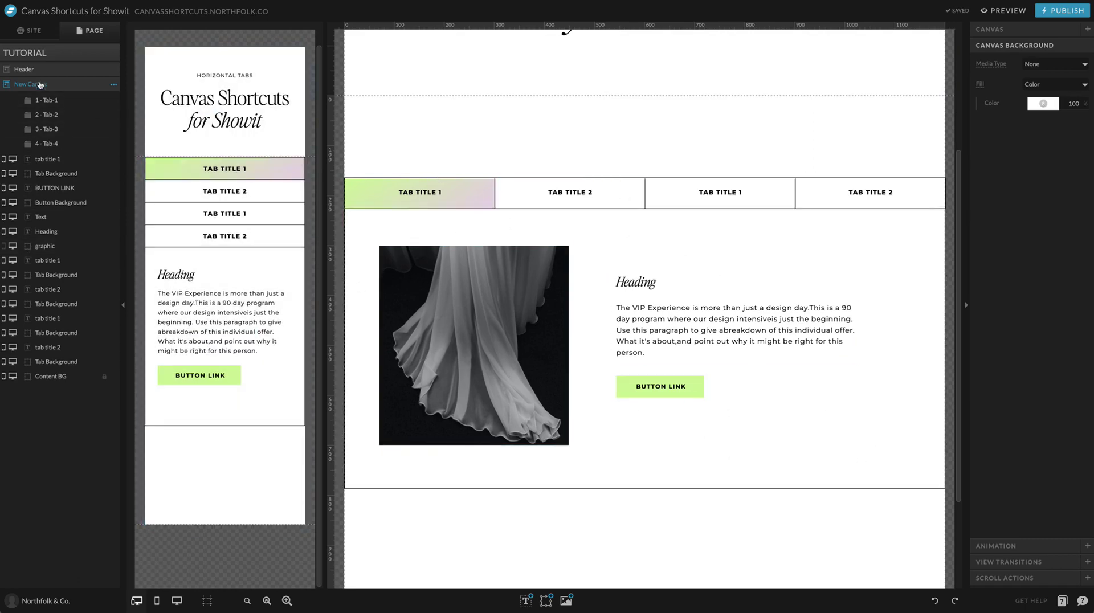
- Move the photo, heading, text, button and the gradient first tab with its title into the Tab-1 view, and open that view
drag(786, 501, 484, 268)
shift+click(426, 197)
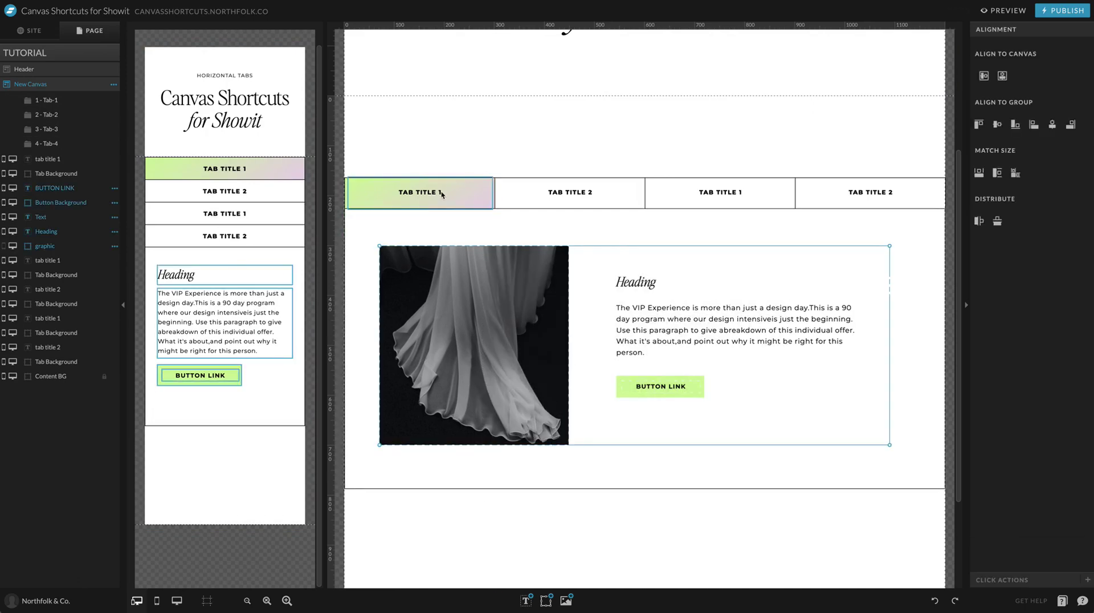
shift+click(347, 195)
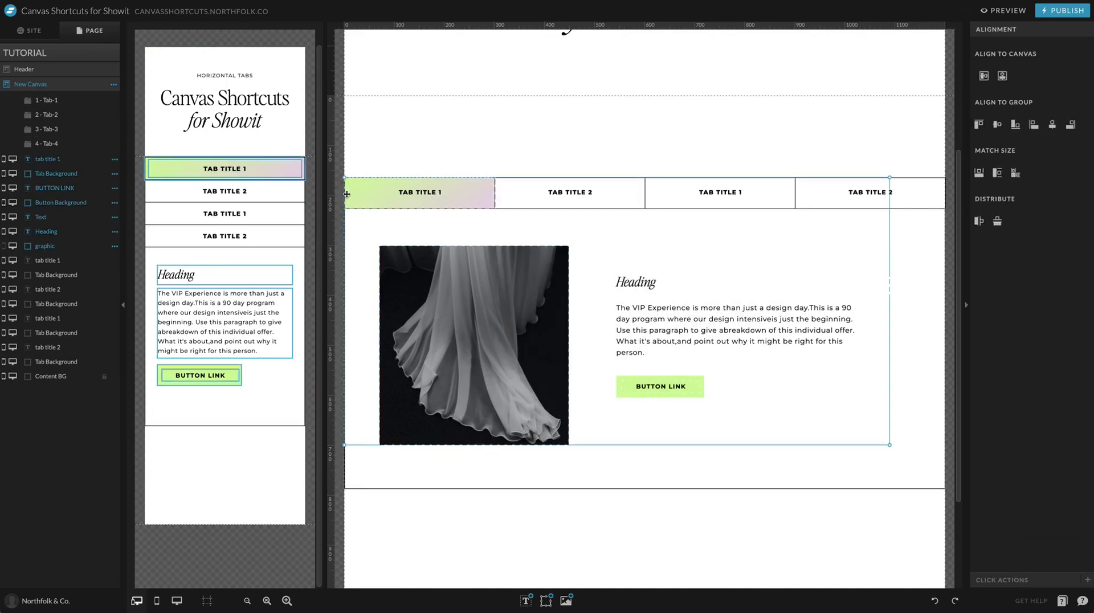
drag(39, 159, 54, 103)
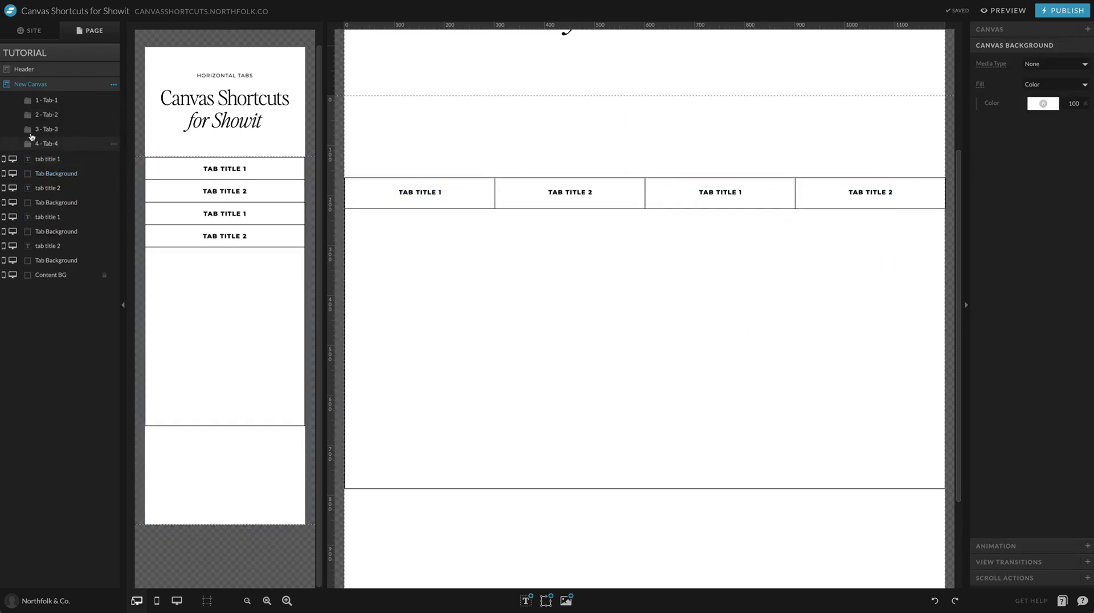
click(59, 102)
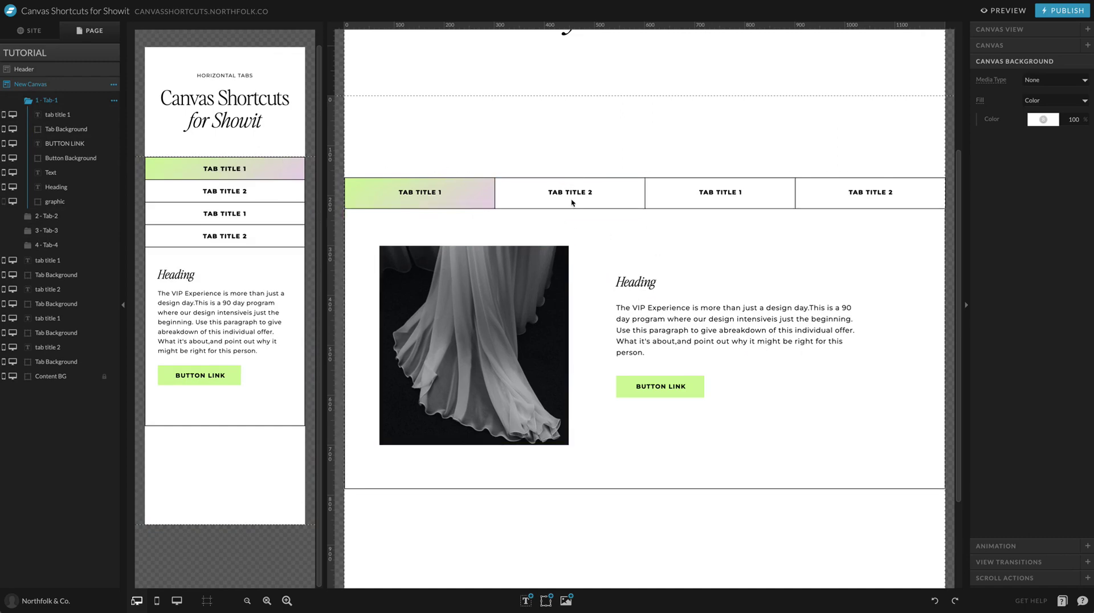
- Copy the Tab-1 photo, heading, text and button, plus the second tab's title and background, into the Tab-2 view
drag(556, 150, 623, 213)
drag(546, 150, 642, 461)
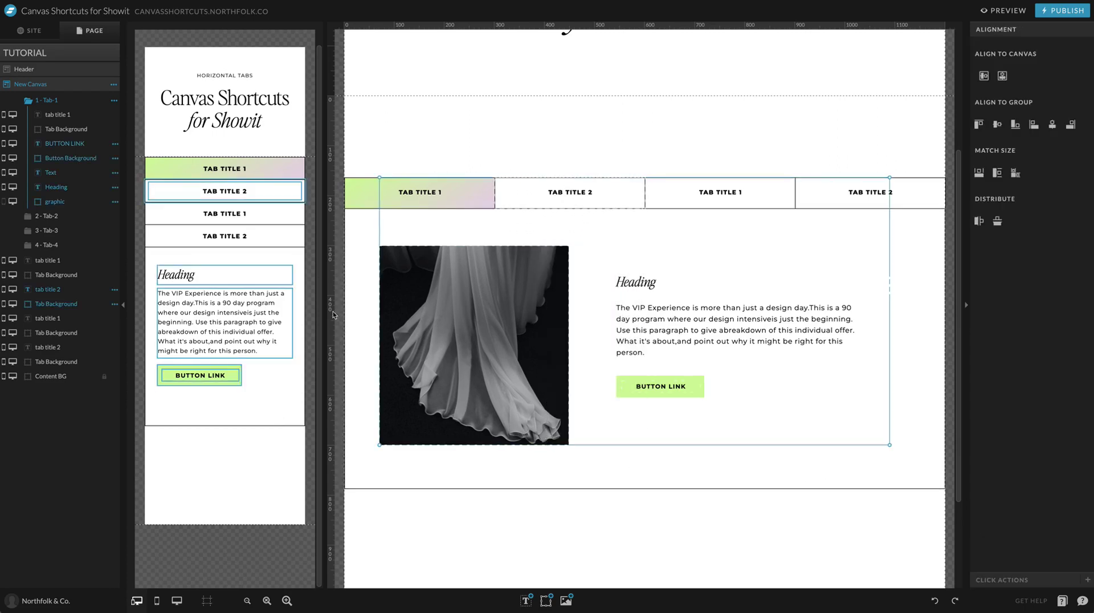
click(30, 215)
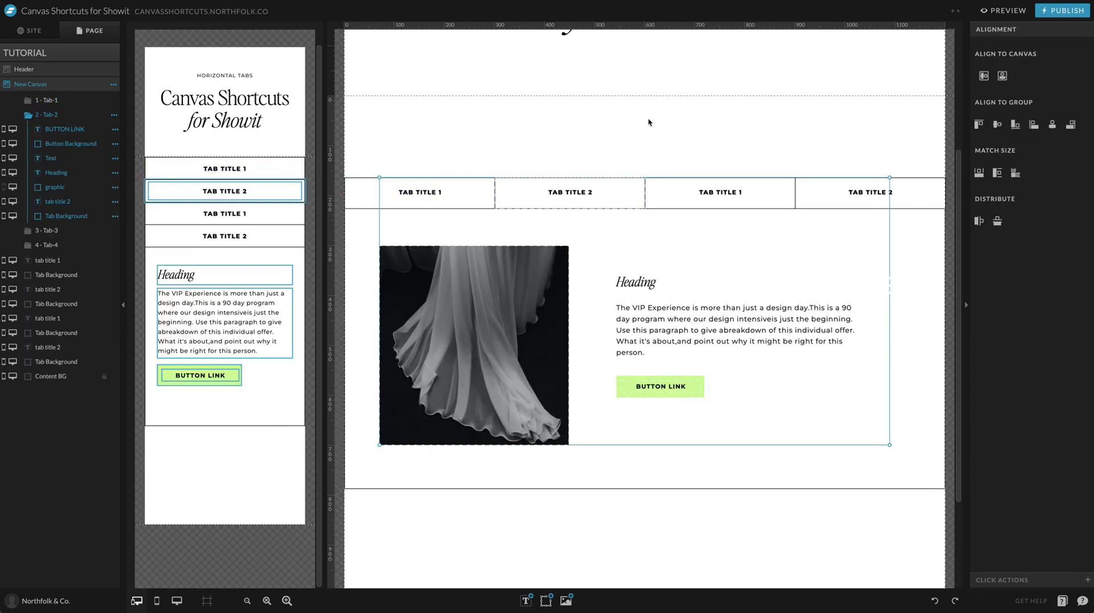
click(649, 122)
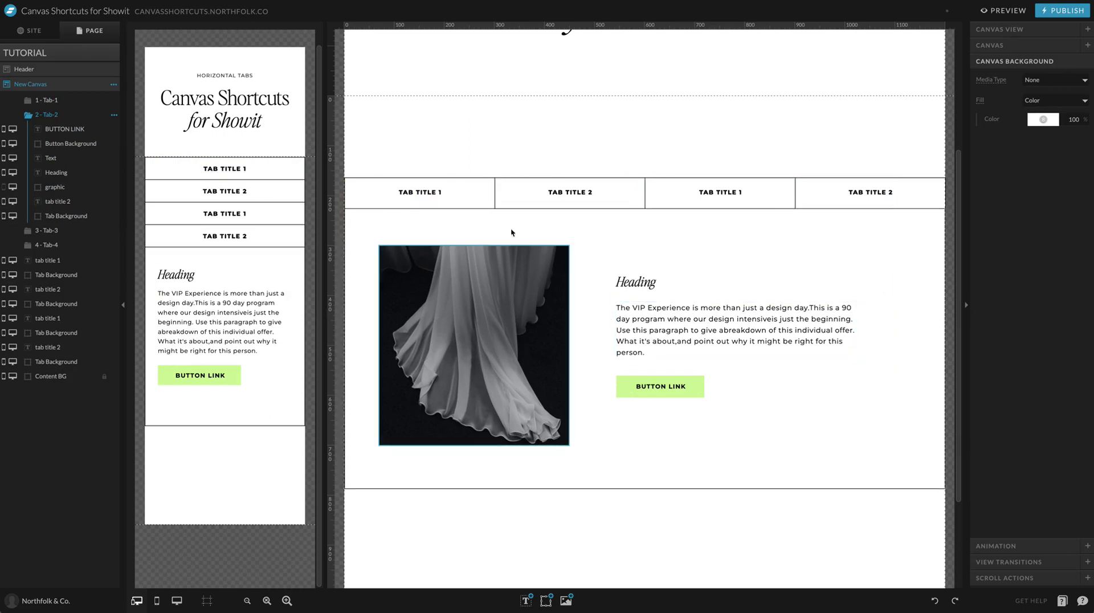
- Copy the gradient style of Tab-1's tab background onto Tab-2's tab background on desktop and mobile
click(42, 99)
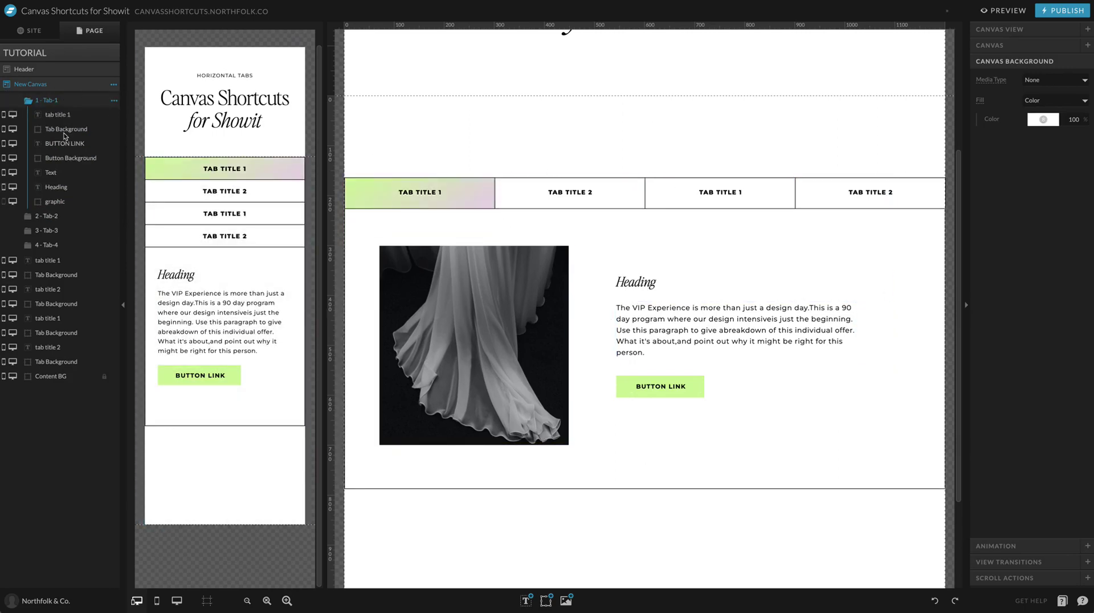
click(494, 197)
click(47, 216)
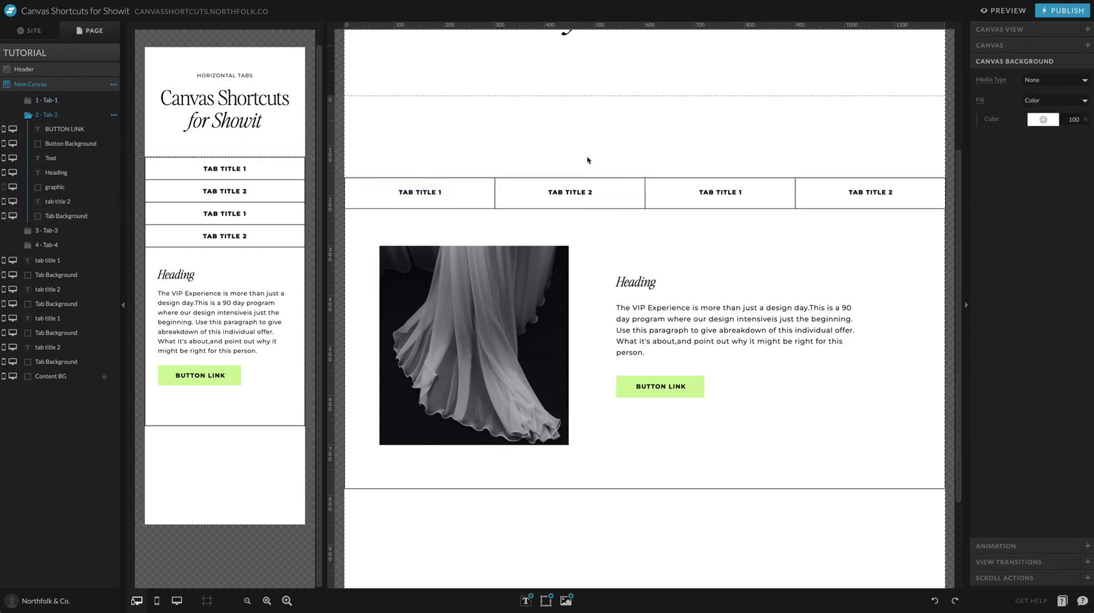
click(645, 188)
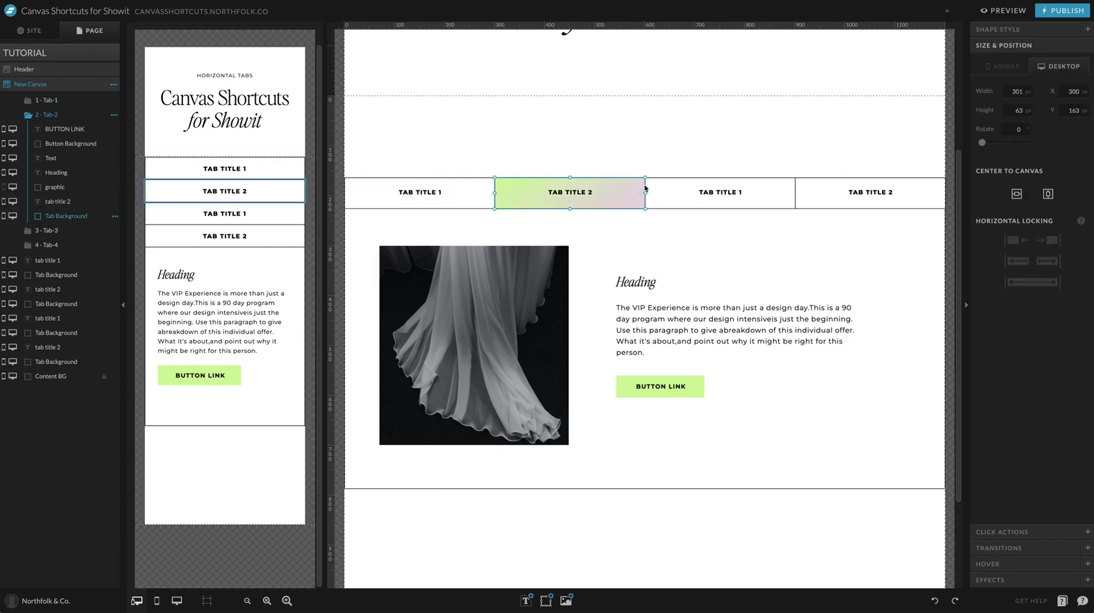
click(296, 196)
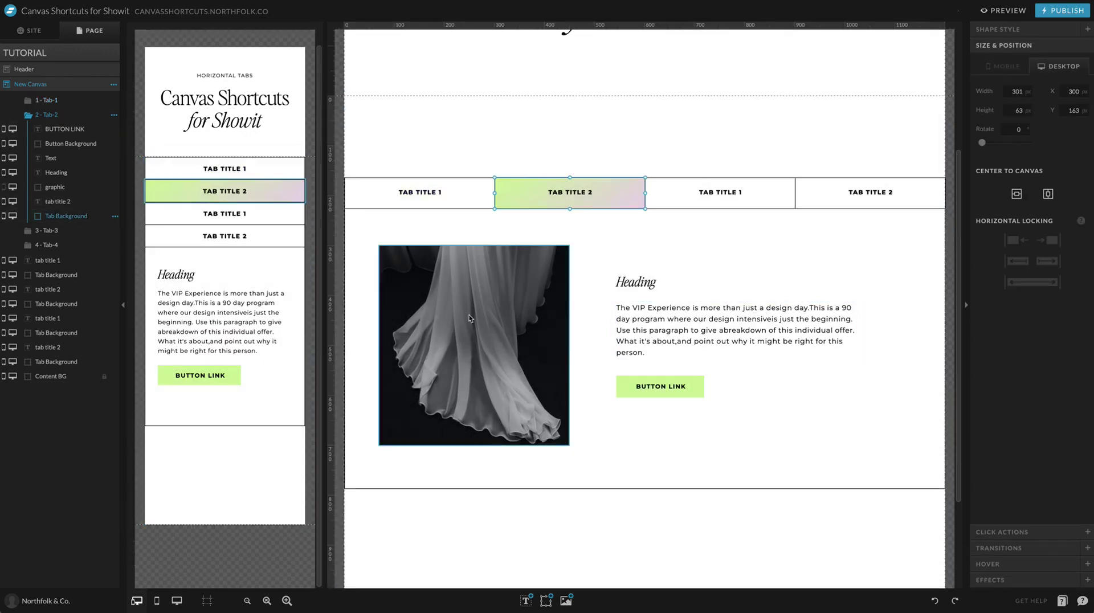
- Replace the Tab-2 view's photo with the black-and-white picture of a seated woman holding a phone
double_click(464, 313)
double_click(723, 345)
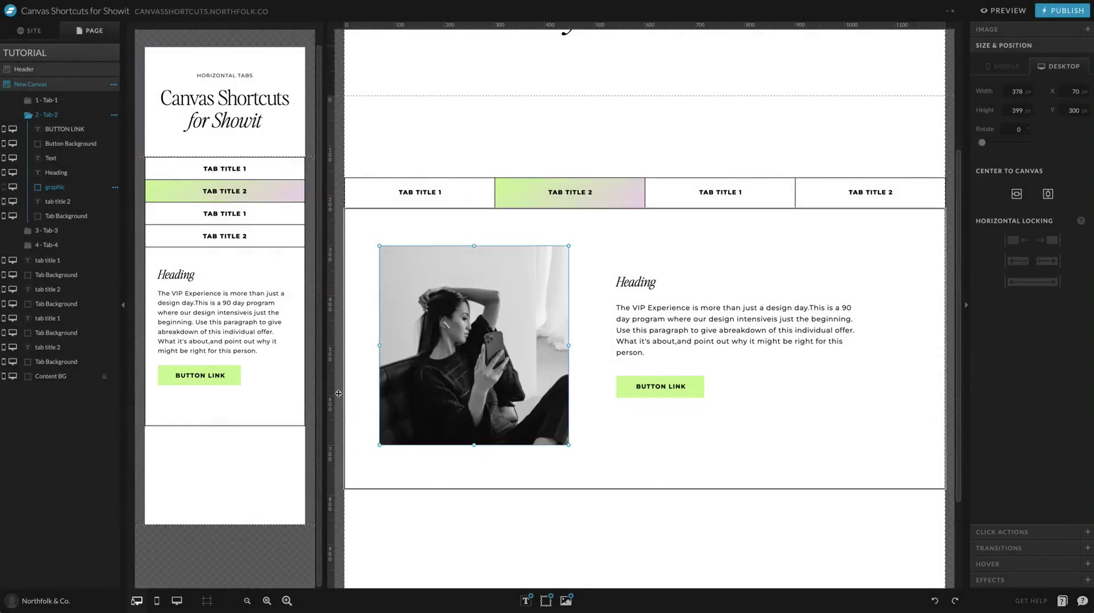
click(573, 467)
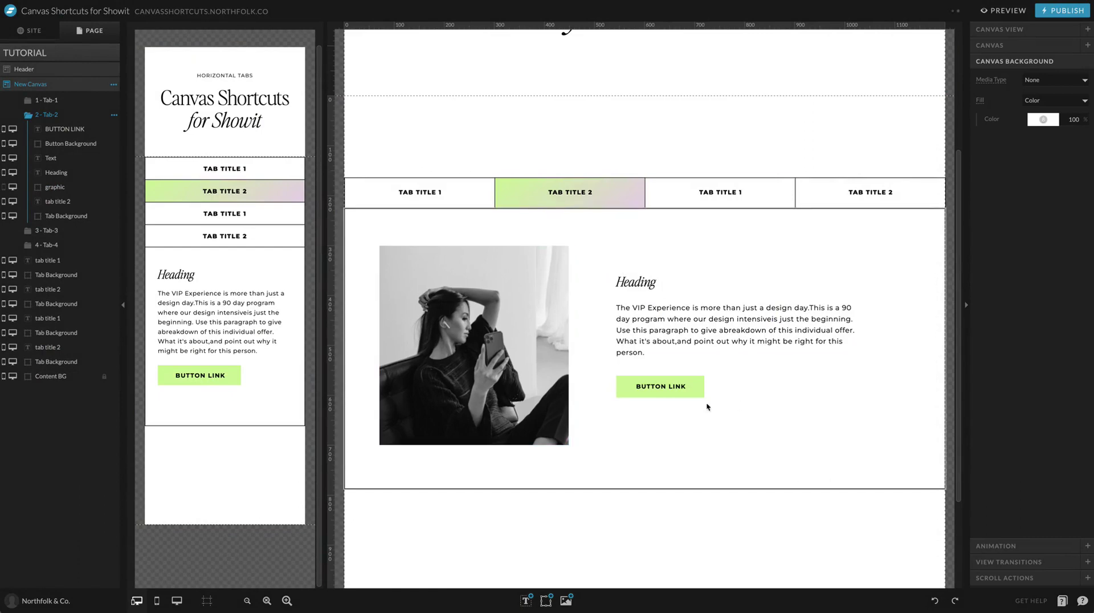
- Copy the Tab-2 photo, heading, text and button, plus the third tab's title and background, into the Tab-3 view
drag(495, 243, 772, 422)
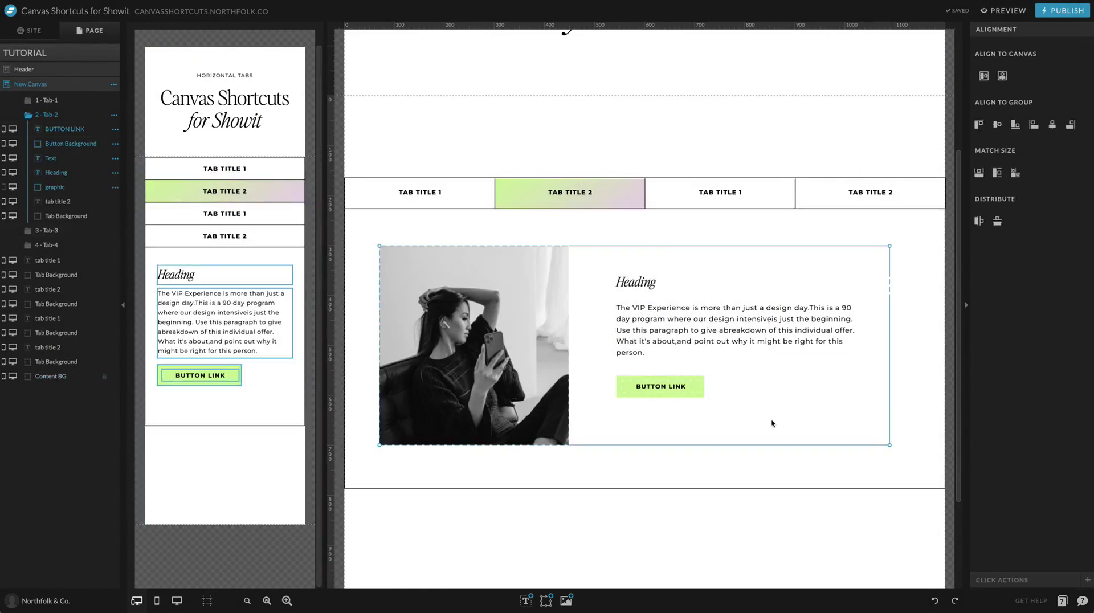
shift+click(785, 189)
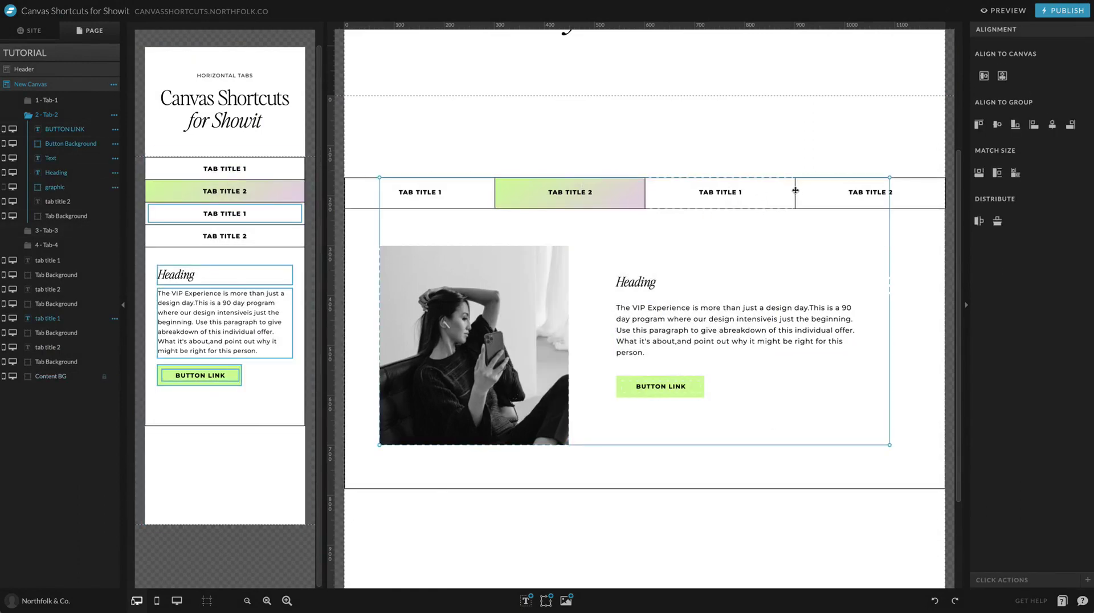
shift+click(795, 191)
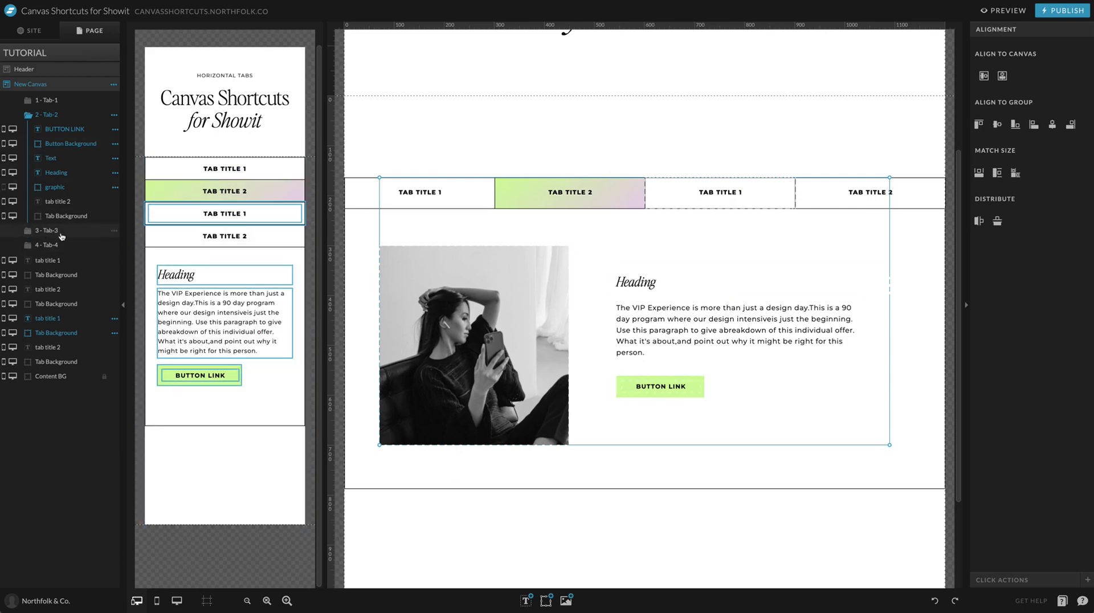
key(ctrl+x)
key(ctrl+v)
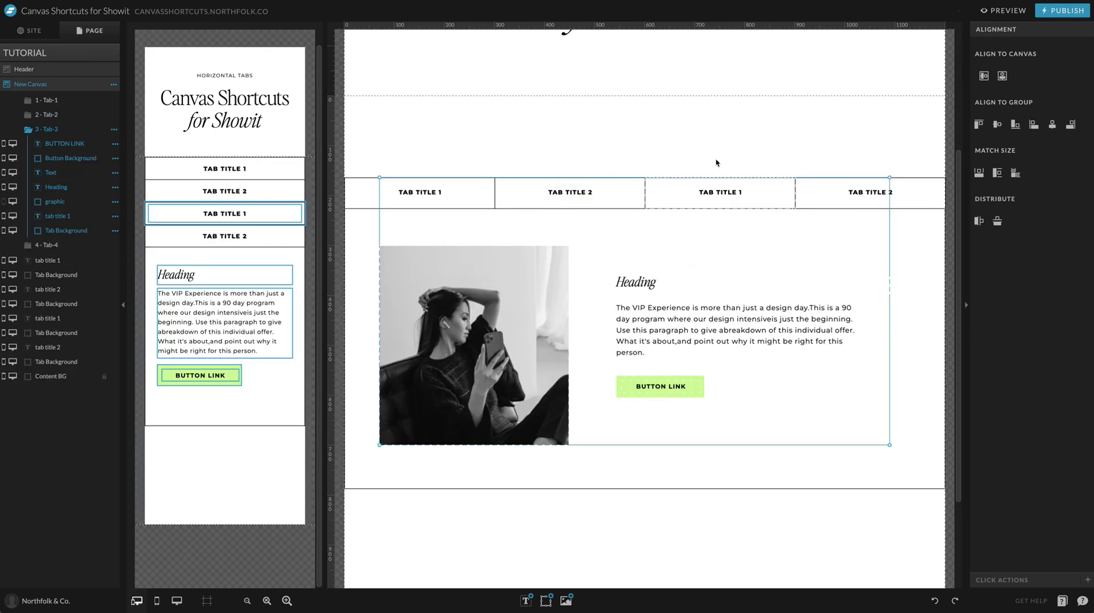
- Copy the gradient style of Tab-2's tab background onto Tab-3's tab background on desktop and mobile
click(712, 191)
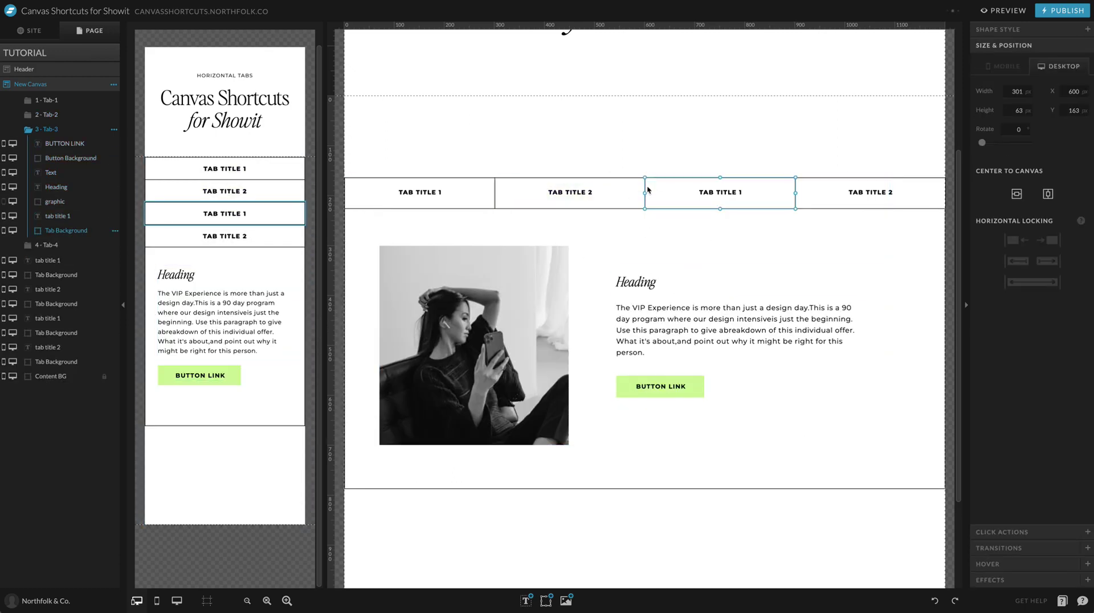
click(73, 115)
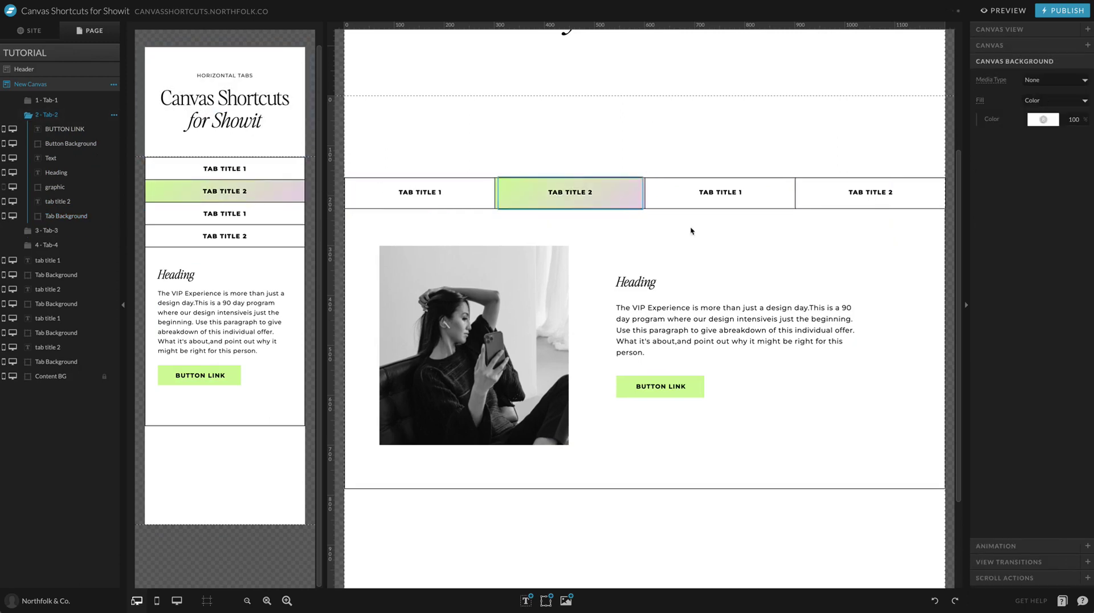
click(643, 196)
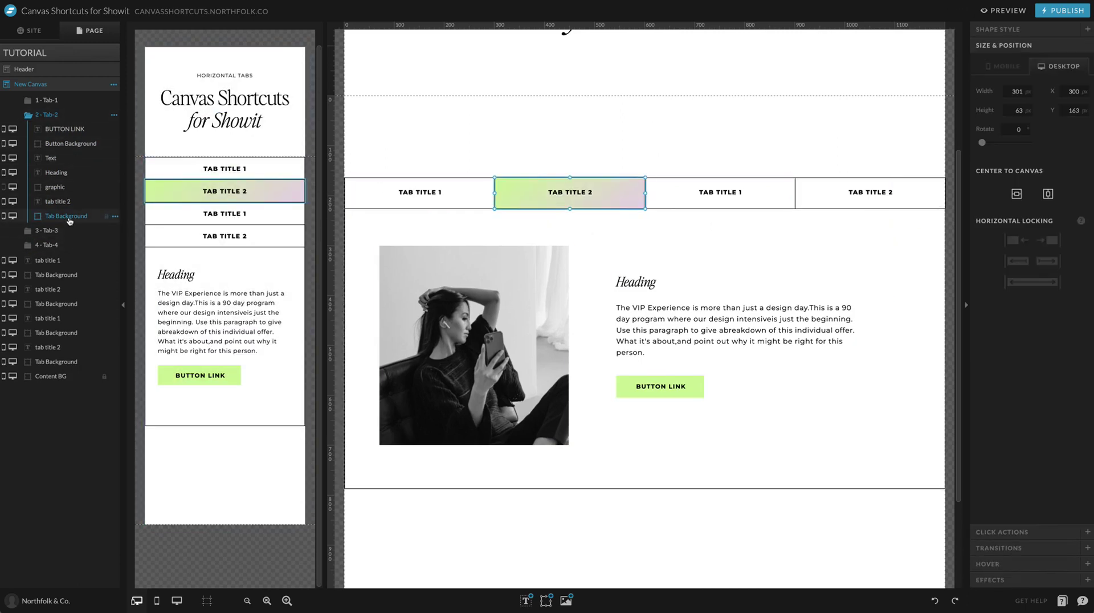
click(46, 230)
click(647, 186)
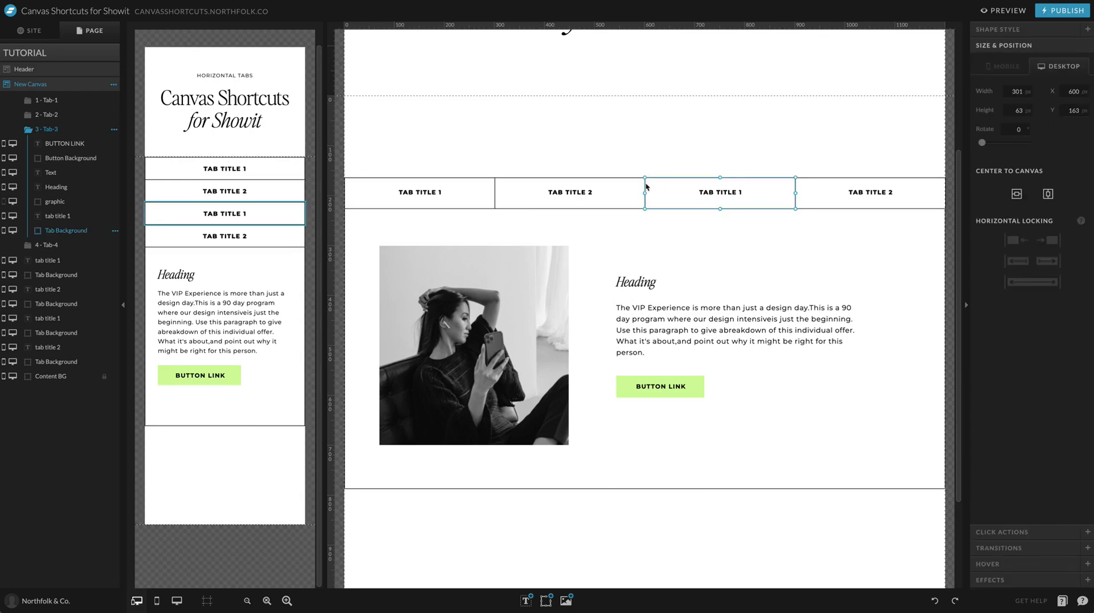
click(223, 231)
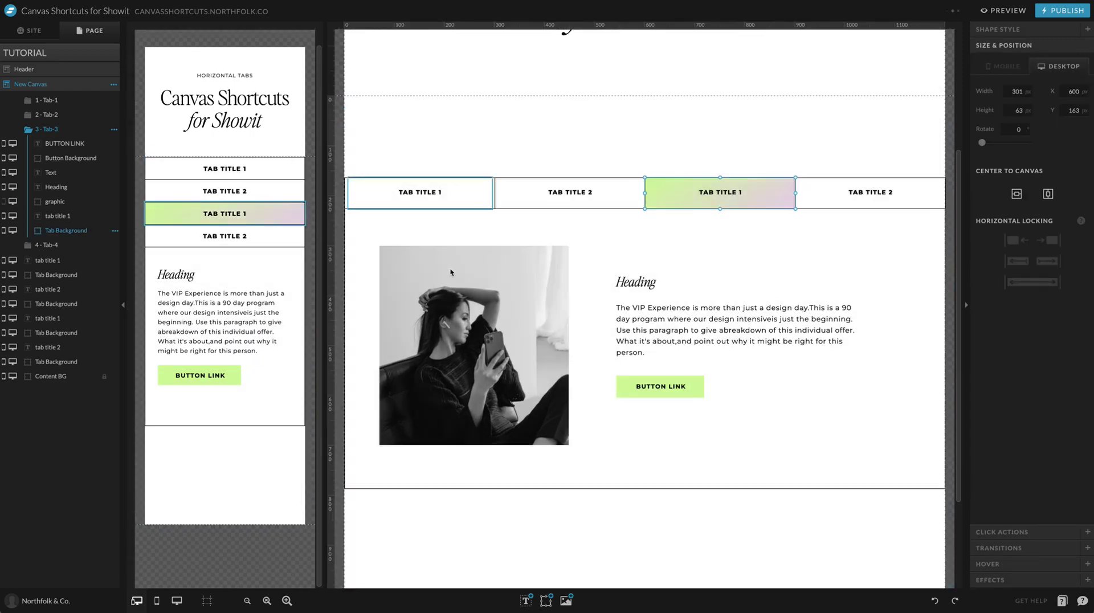
click(750, 254)
- Copy the Tab-3 photo, heading, text and button, plus the fourth tab's title and background, into the Tab-4 view
drag(407, 247, 797, 406)
shift+click(891, 192)
click(938, 189)
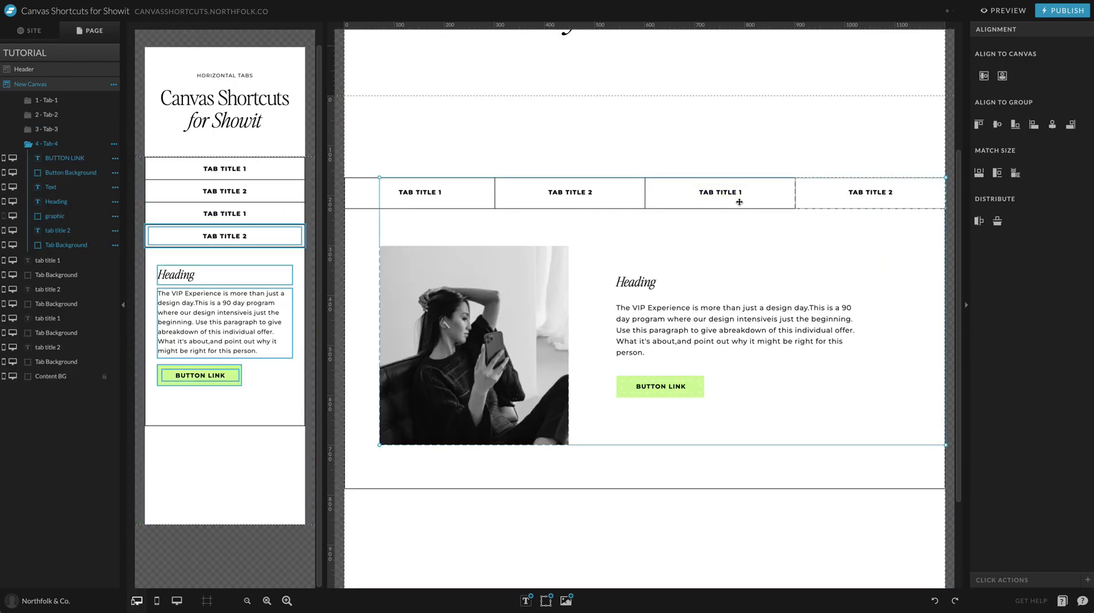
click(798, 146)
- Copy the gradient style of Tab-3's tab background onto Tab-4's tab background on desktop and mobile
click(67, 137)
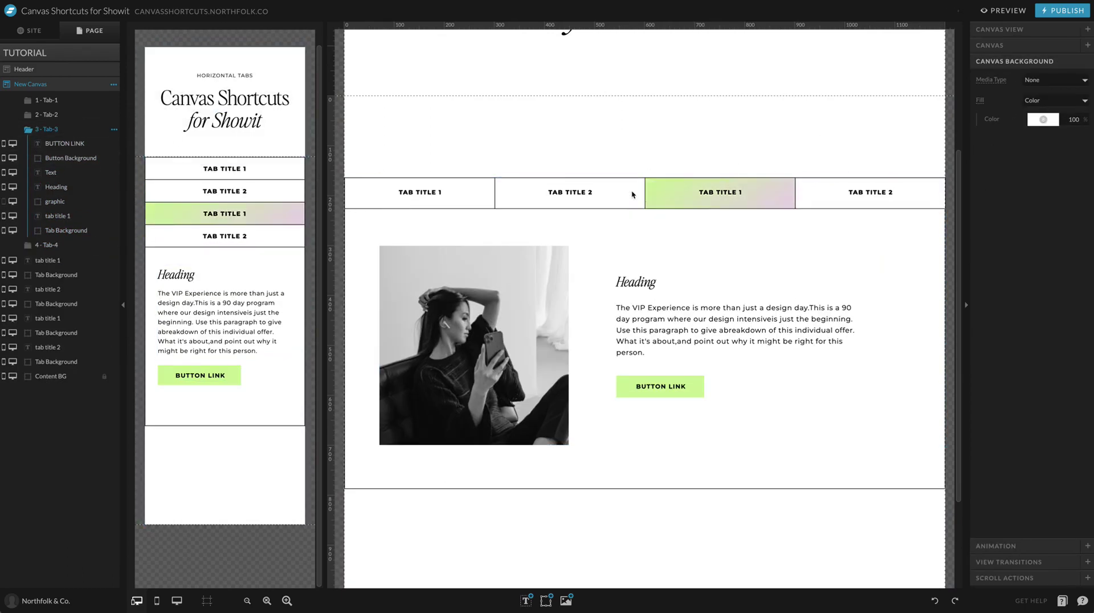
click(649, 191)
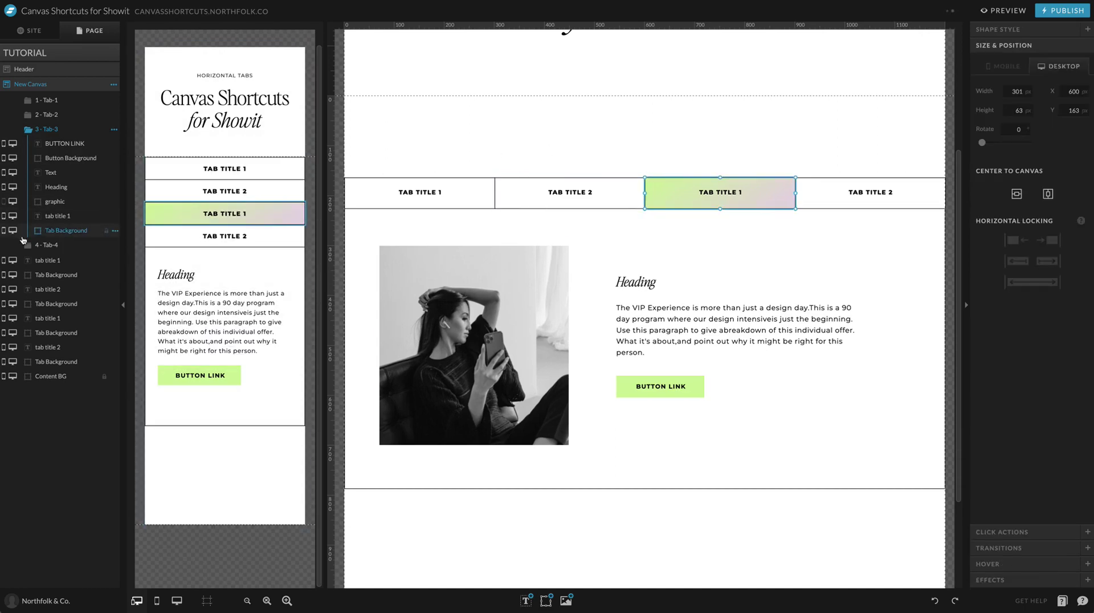
click(800, 191)
click(796, 185)
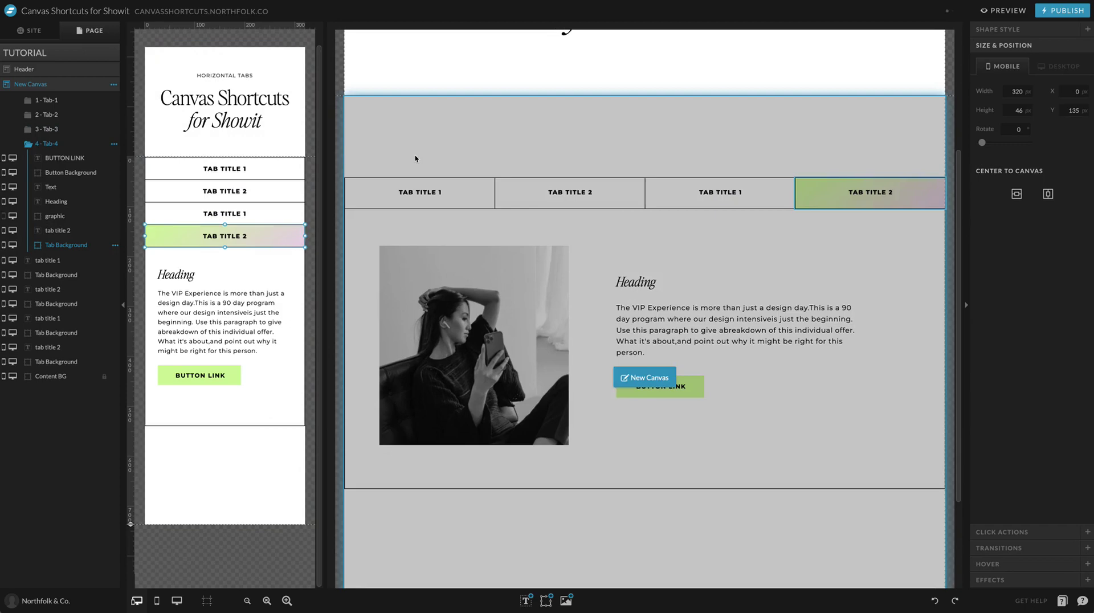
click(415, 156)
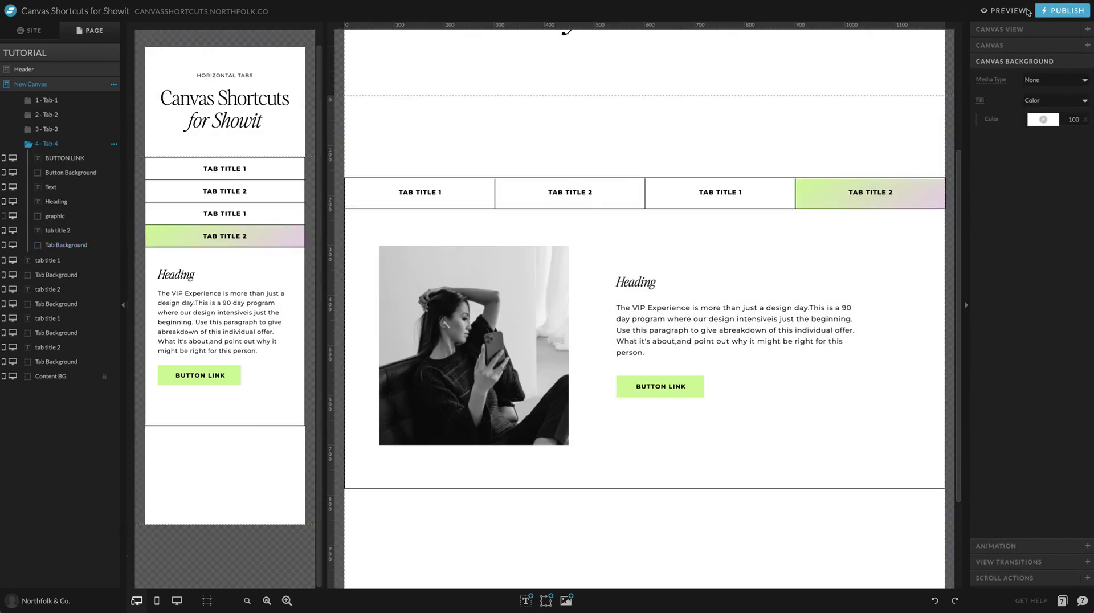
- Preview the site and switch through all four tabs to check their highlights and content, and close the preview
click(984, 9)
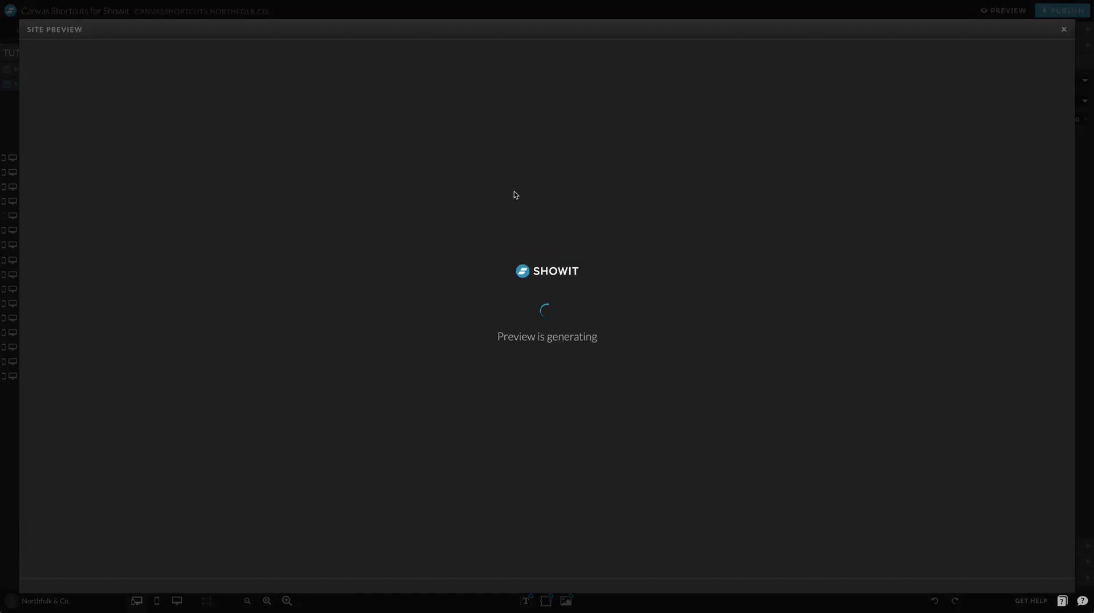
scroll(357, 242, down, 3)
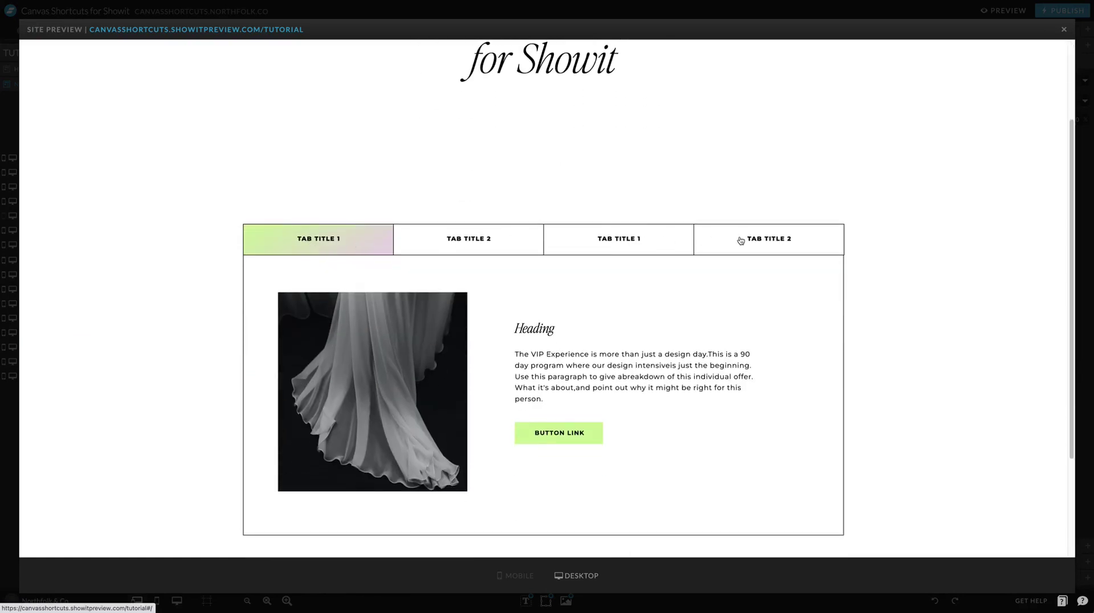
click(464, 251)
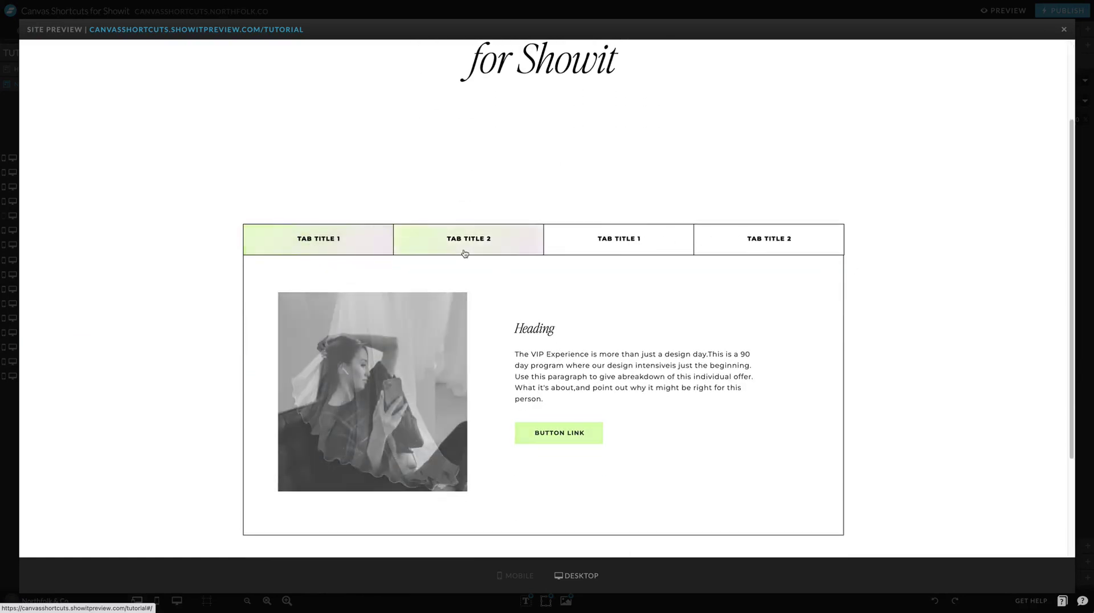
click(659, 244)
click(779, 250)
scroll(779, 251, down, 3)
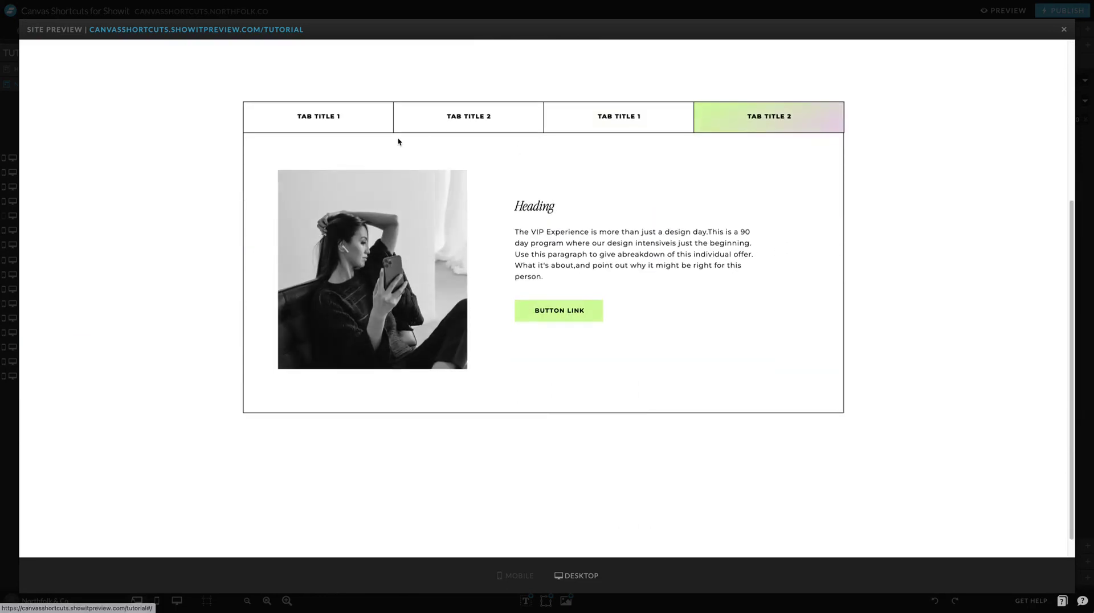
click(352, 132)
click(506, 136)
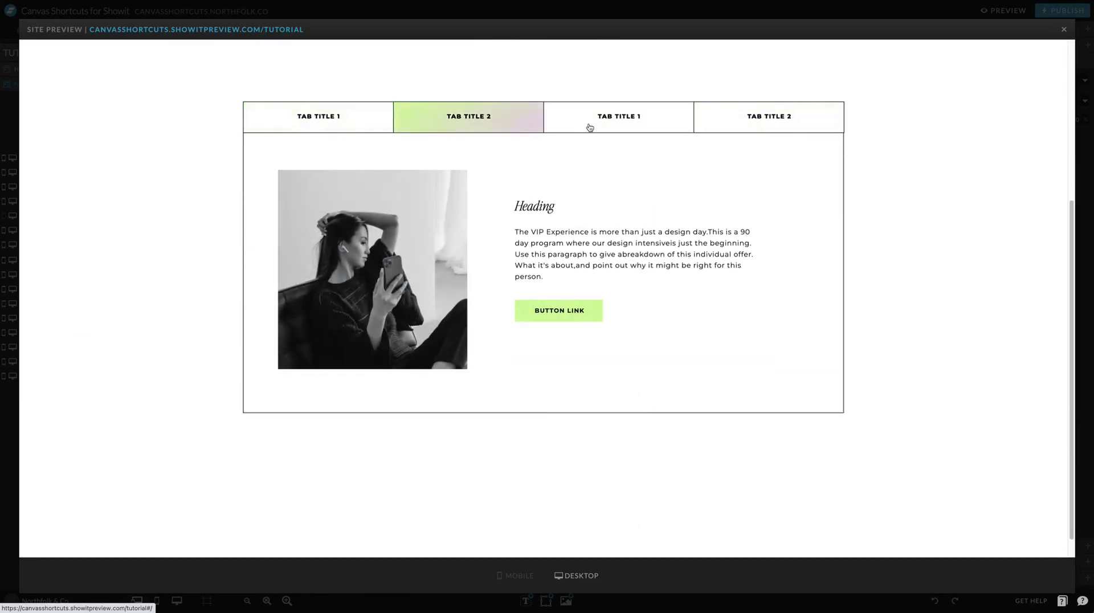
click(590, 136)
click(786, 127)
scroll(948, 171, up, 3)
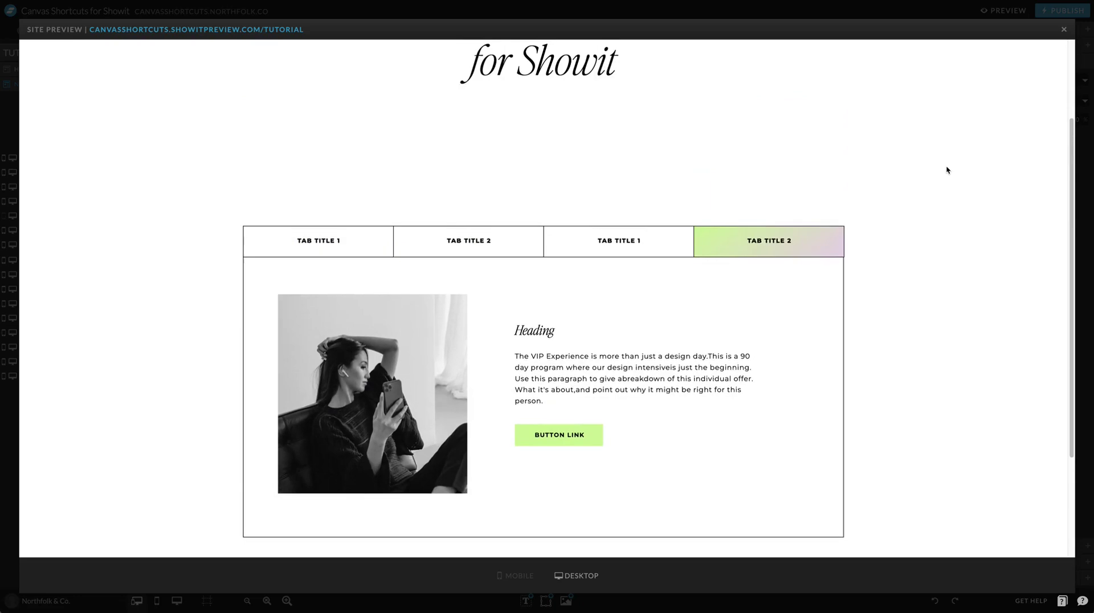
key(Escape)
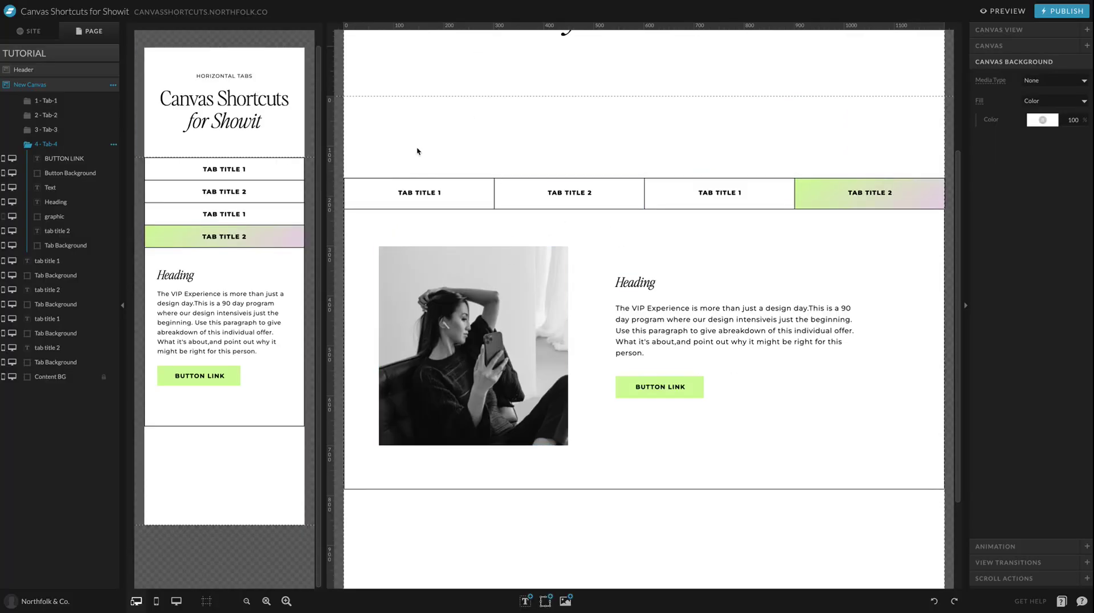
- Open the Tab-1 view and move the four base tab titles and backgrounds above the canvas views in the layer order
click(45, 144)
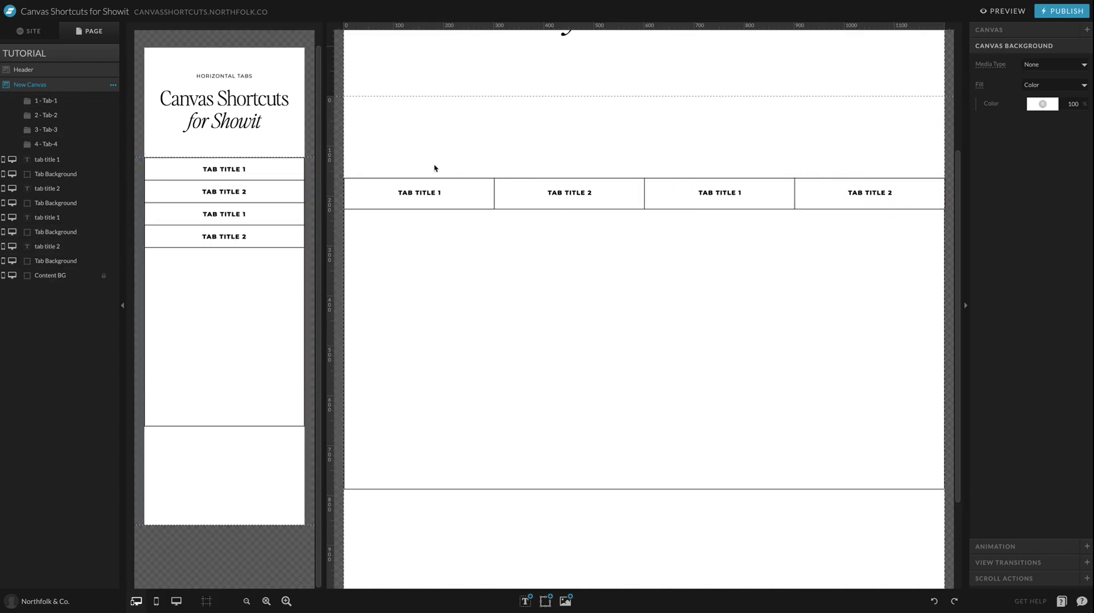
click(52, 100)
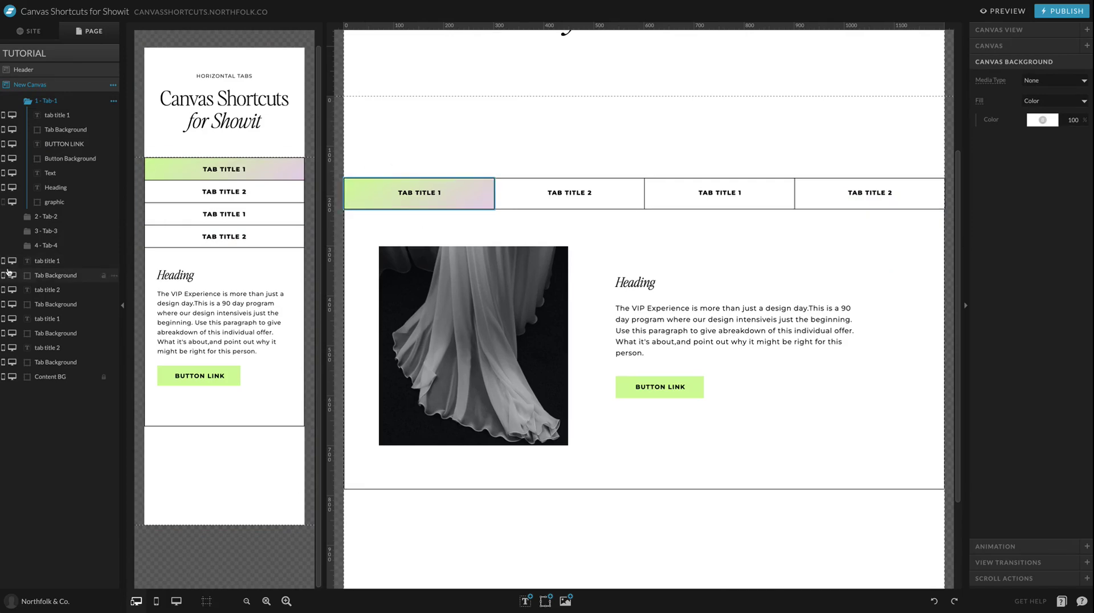
click(41, 262)
shift+click(48, 363)
drag(50, 279, 79, 90)
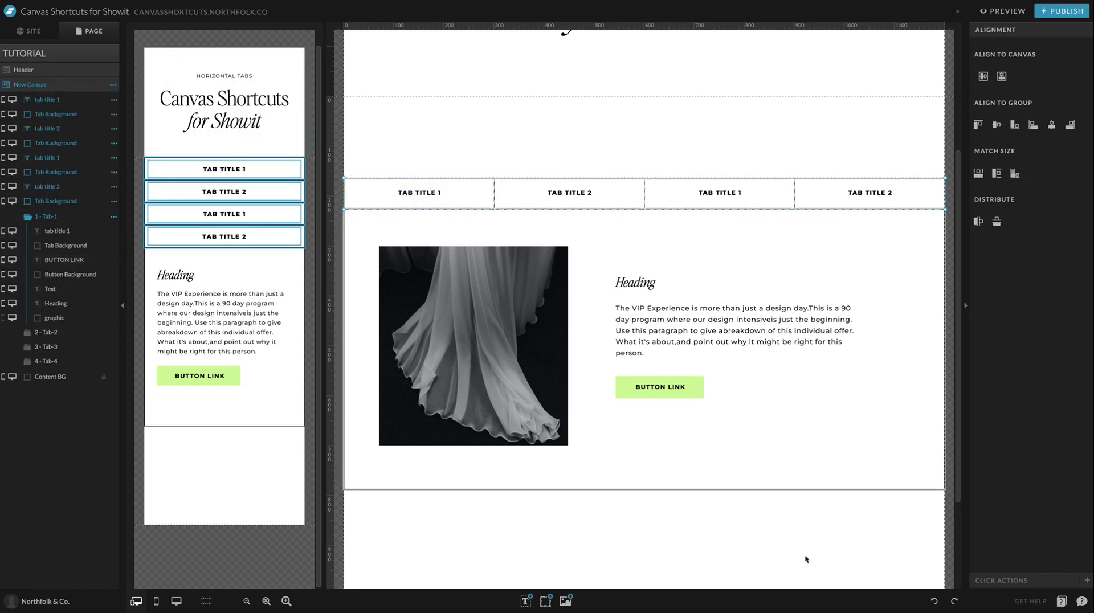
- Return the base tab titles and backgrounds to below the canvas views in the layer order and deselect them
key(ctrl+shift+bracketleft)
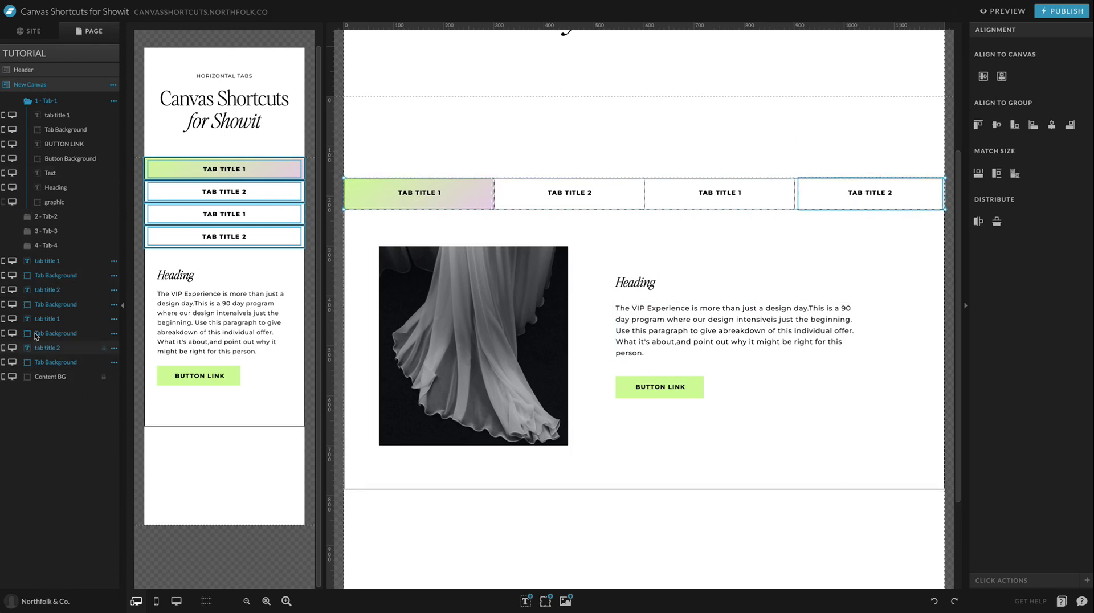
click(542, 524)
drag(206, 342, 663, 548)
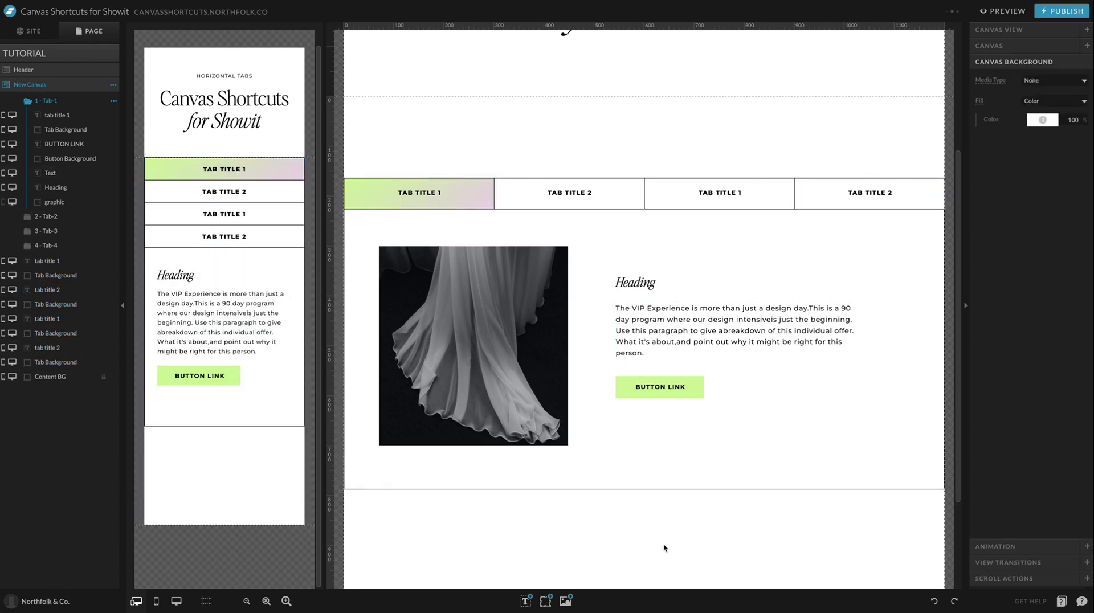